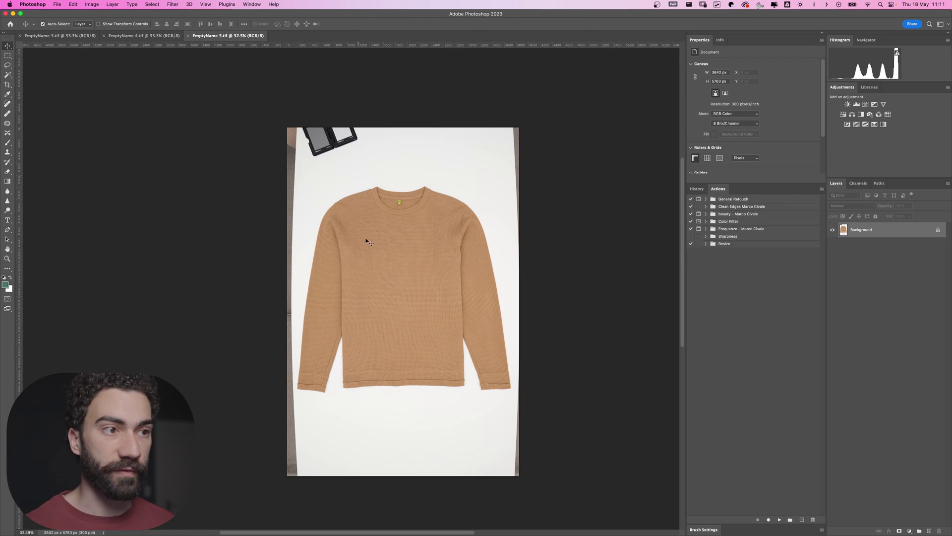
Run the Product guides action from the General Retouch set on the sweater image to add layout guides.
{"action": "scroll", "coordinate": [399, 256], "scroll_direction": "up", "scroll_amount": 2}
{"action": "left_click", "coordinate": [706, 199]}
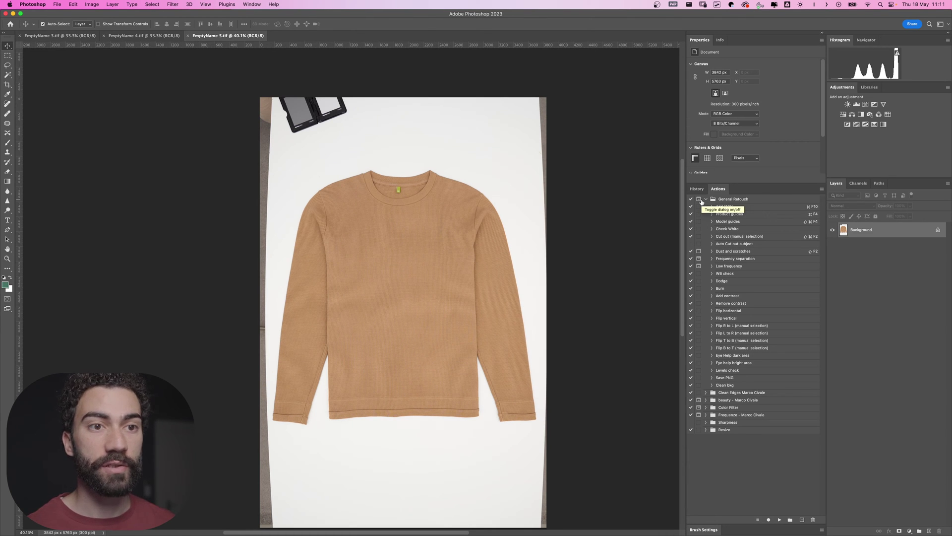
{"action": "double_click", "coordinate": [750, 216]}
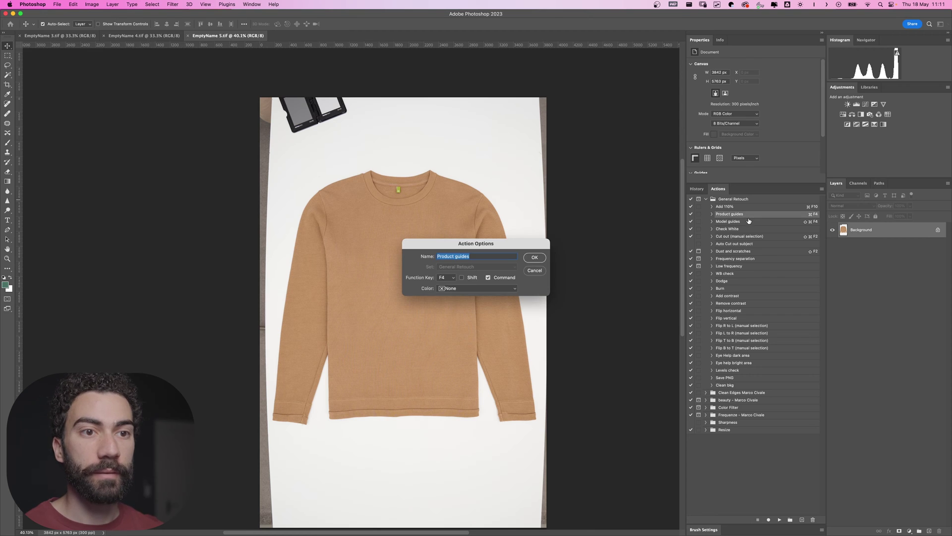
{"action": "left_click", "coordinate": [535, 271]}
{"action": "left_click", "coordinate": [779, 520]}
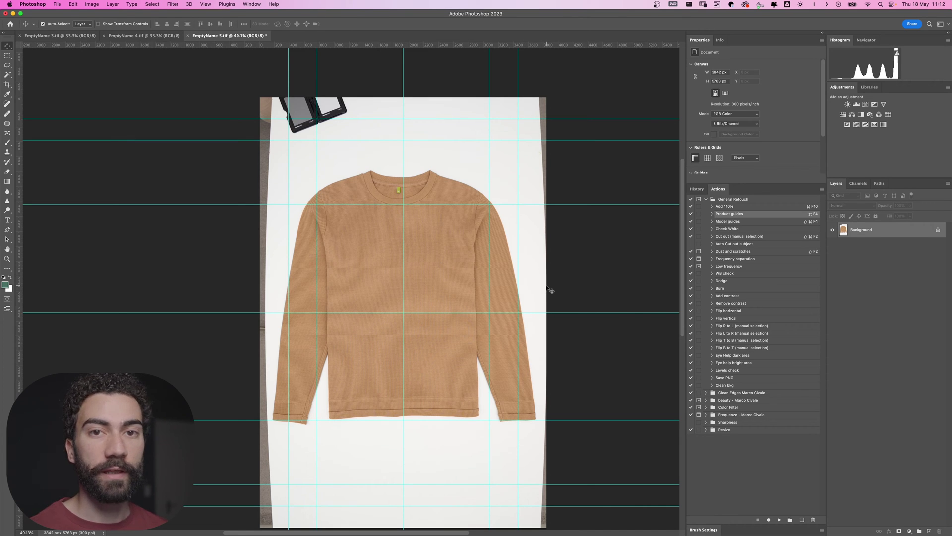
Crop the image to a 1:1 square of about 4043 px, rotating it slightly to straighten and centre the sweater in the frame.
{"action": "key", "text": "c"}
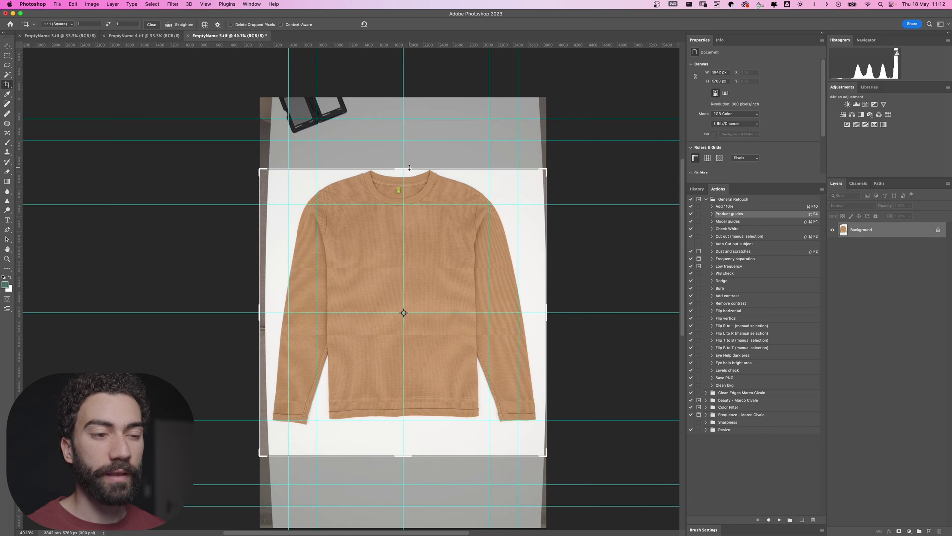
{"action": "left_click_drag", "start_coordinate": [408, 168], "coordinate": [408, 166]}
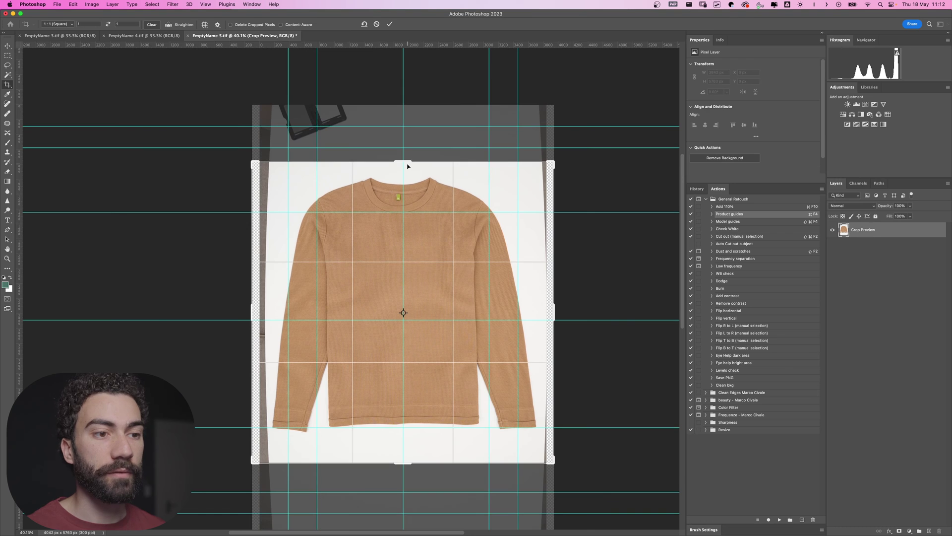
{"action": "left_click_drag", "start_coordinate": [437, 281], "coordinate": [437, 284]}
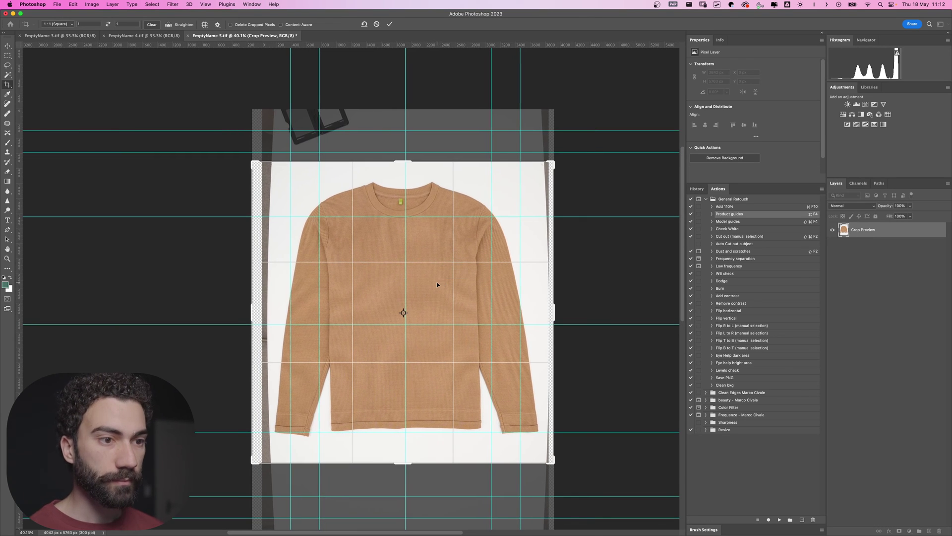
{"action": "mouse_move", "coordinate": [553, 147]}
{"action": "left_mouse_down"}
{"action": "mouse_move", "coordinate": [570, 140]}
{"action": "mouse_move", "coordinate": [557, 144]}
{"action": "left_mouse_up"}
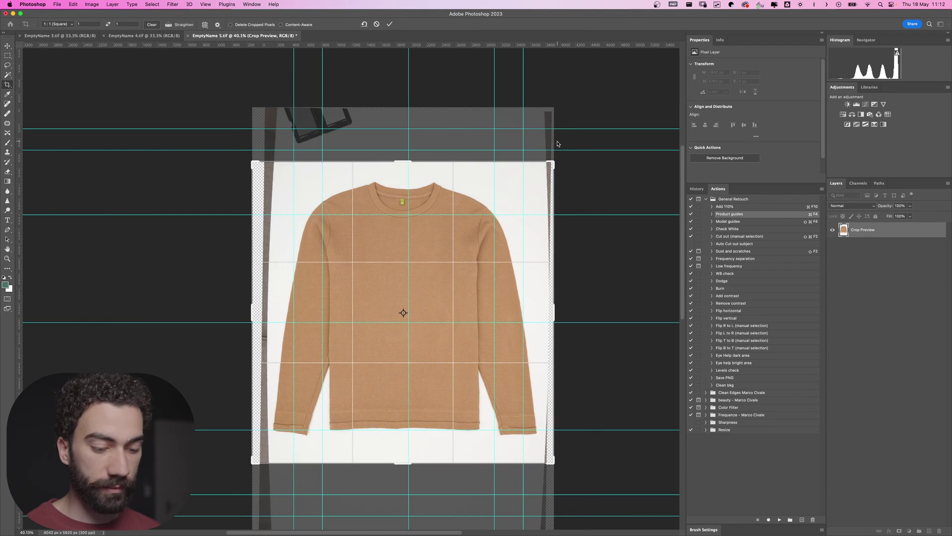
{"action": "key", "text": "Return"}
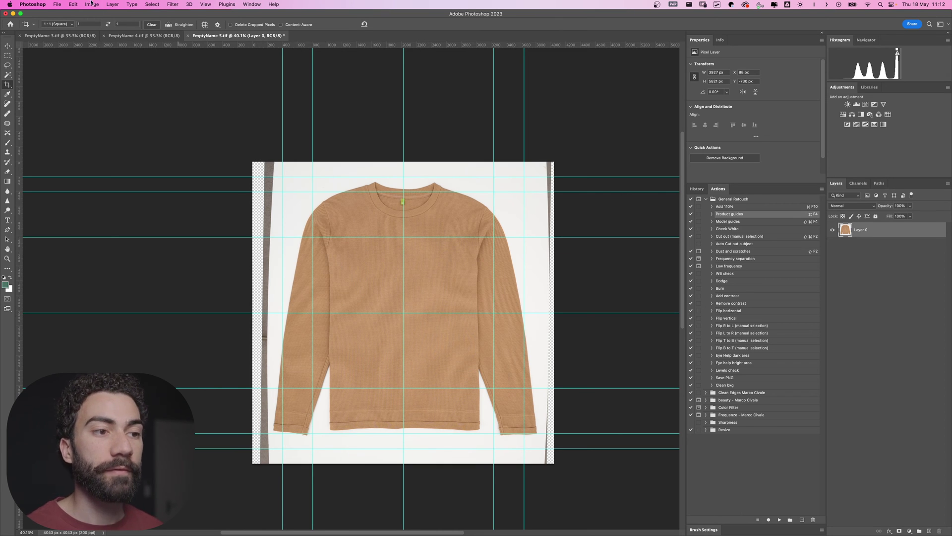
Look at the other open images, EmptyName 4.tif and EmptyName 3.tif, and return to EmptyName 5.tif.
{"action": "left_click", "coordinate": [144, 36]}
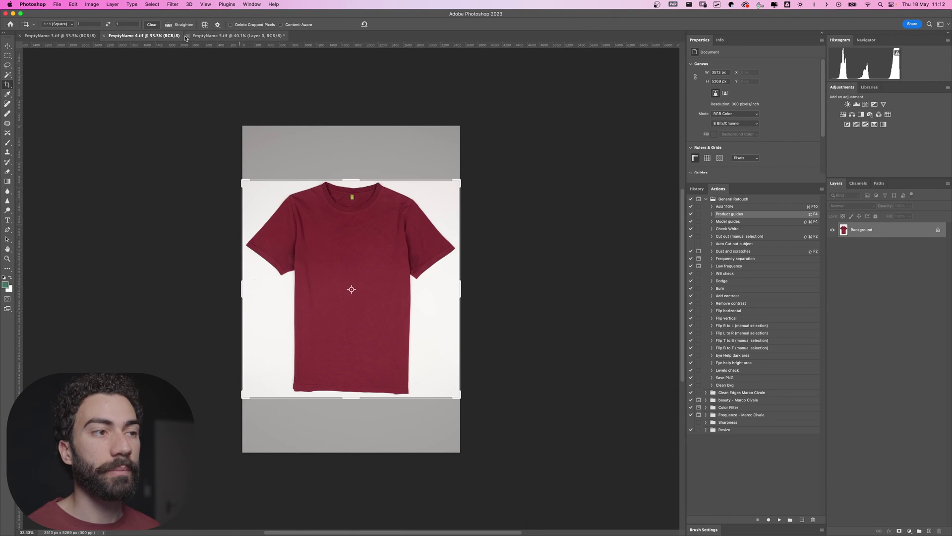
{"action": "left_click", "coordinate": [60, 36]}
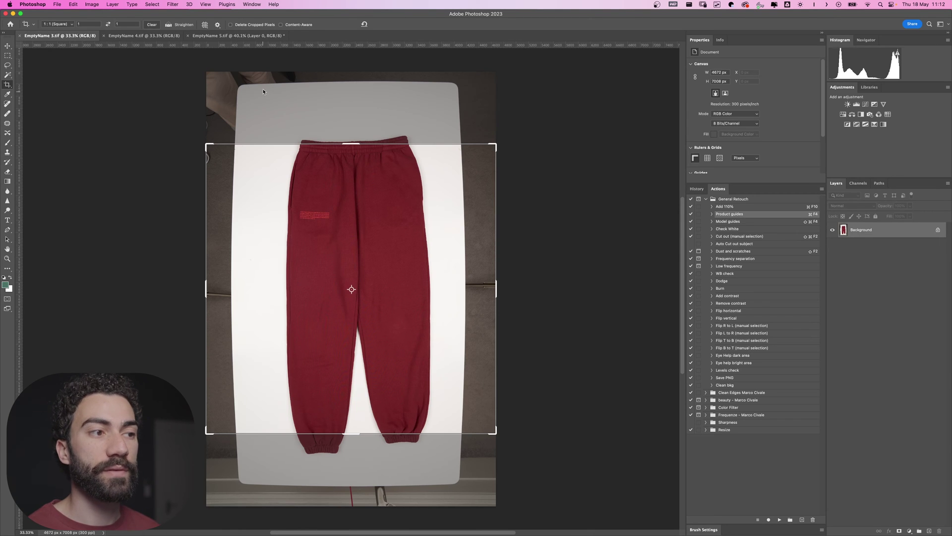
{"action": "left_click", "coordinate": [249, 39]}
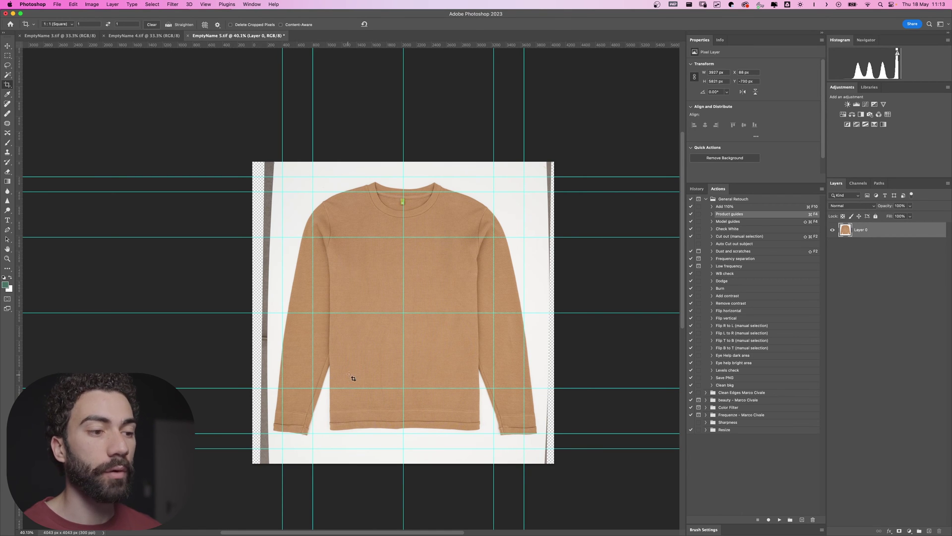
Open the Liquify filter on the cropped sweater layer.
{"action": "key", "text": "super"}
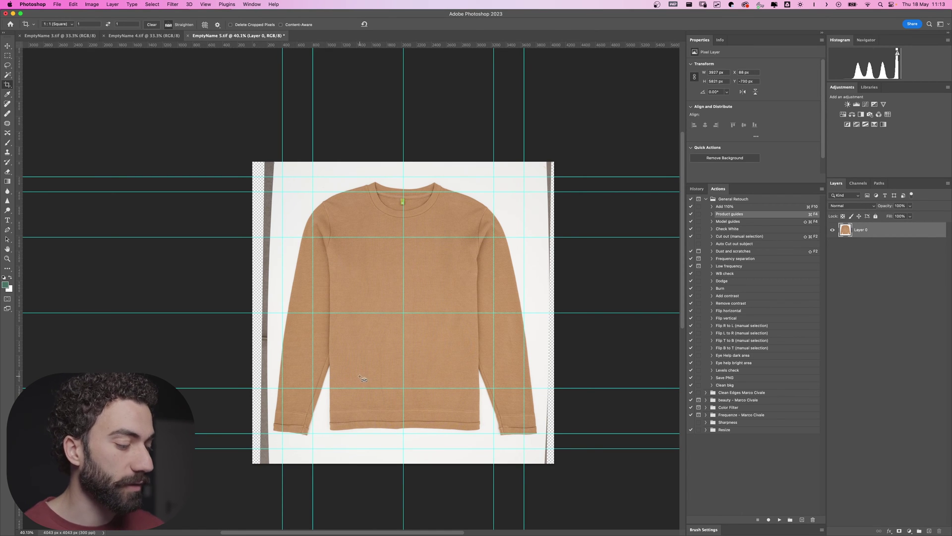
{"action": "key", "text": "shift+super+x"}
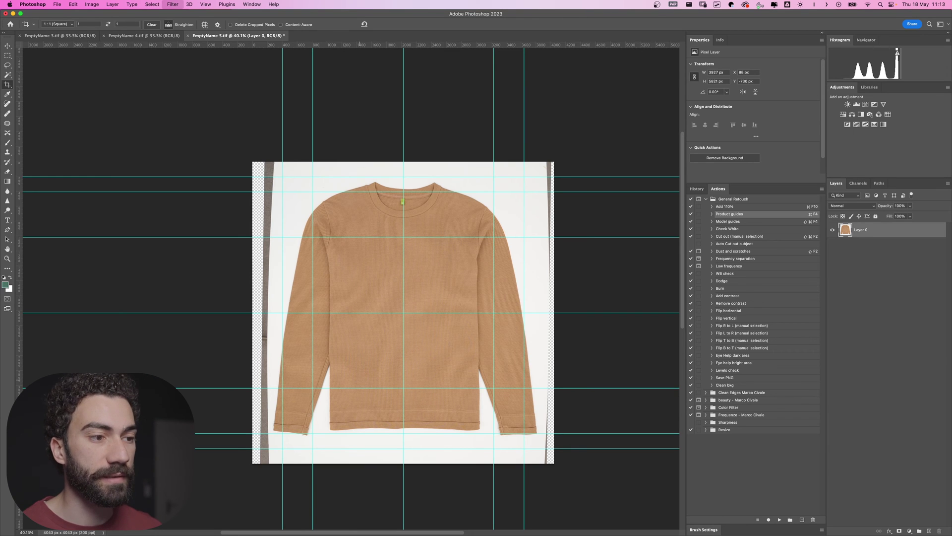
{"action": "key", "text": "Escape"}
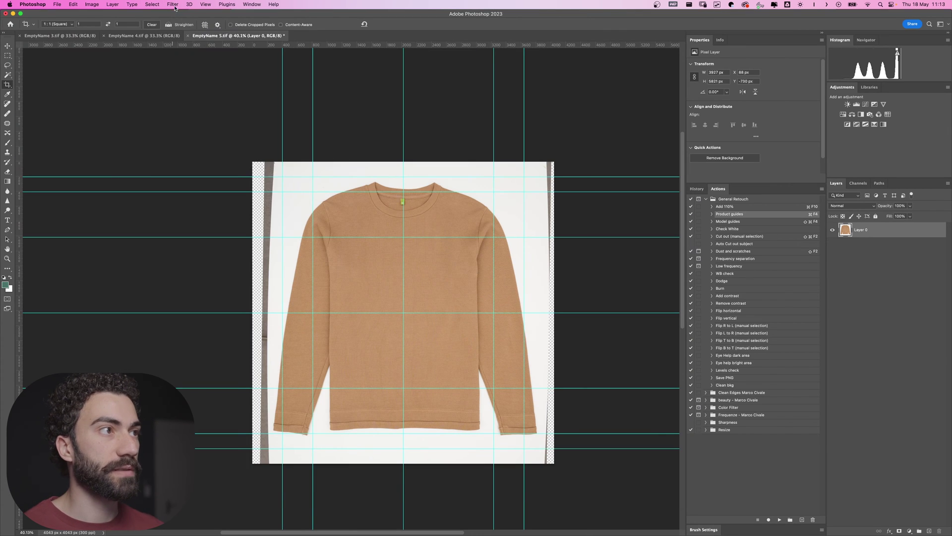
{"action": "left_click", "coordinate": [173, 4]}
{"action": "left_click", "coordinate": [210, 74]}
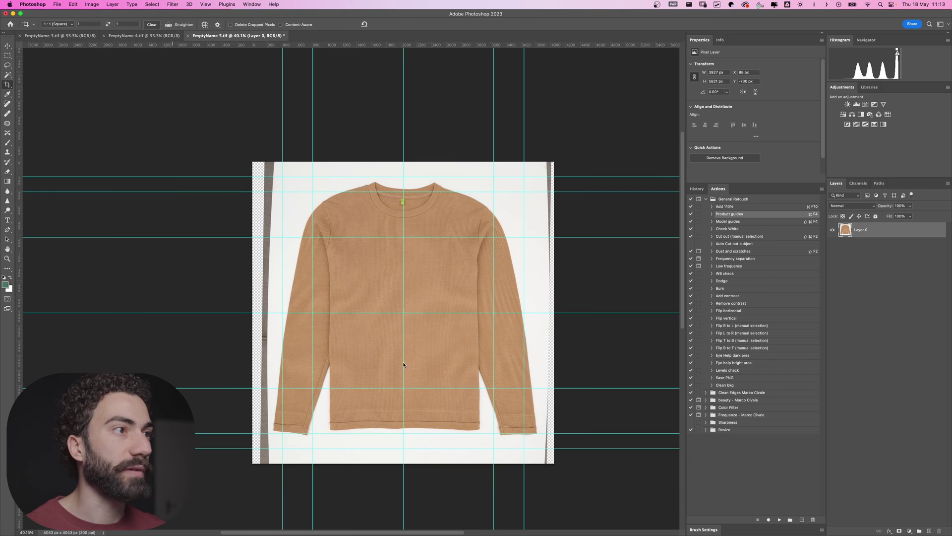
{"action": "key", "text": "super+shift+x"}
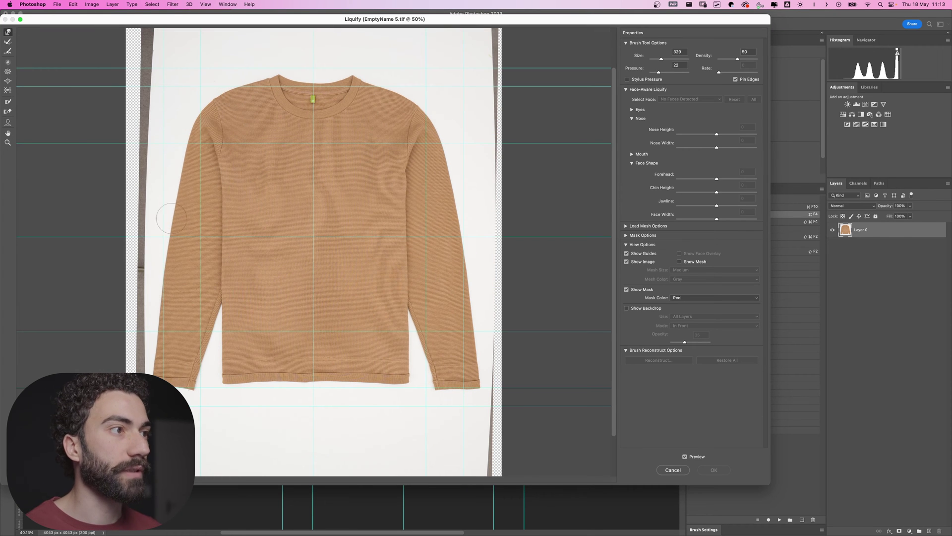
Warp the sweater's left shoulder, outer sleeve edge and cuff into a cleaner outline, using brush sizes between about 267 and 1281.
{"action": "mouse_move", "coordinate": [213, 87]}
{"action": "left_mouse_down"}
{"action": "mouse_move", "coordinate": [249, 56]}
{"action": "mouse_move", "coordinate": [231, 85]}
{"action": "left_mouse_up"}
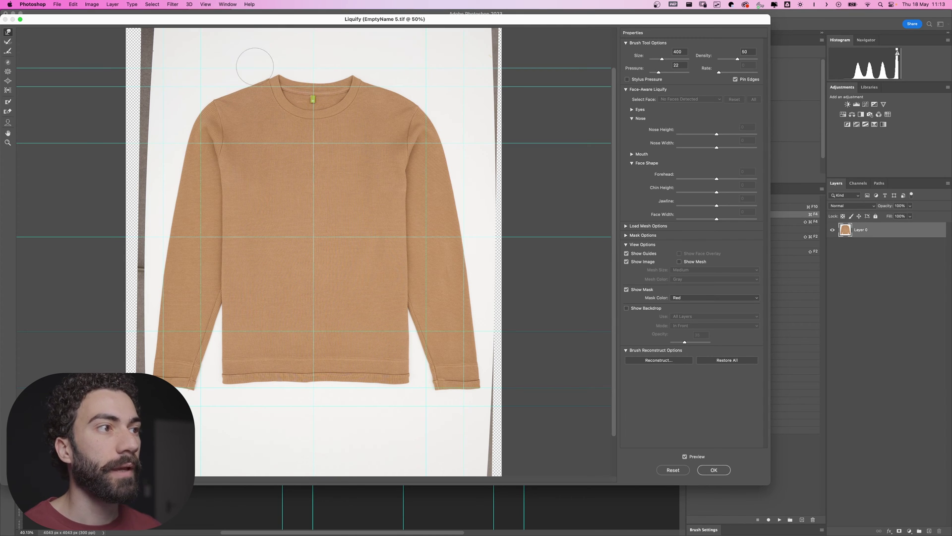
{"action": "left_click_drag", "start_coordinate": [180, 91], "coordinate": [210, 95]}
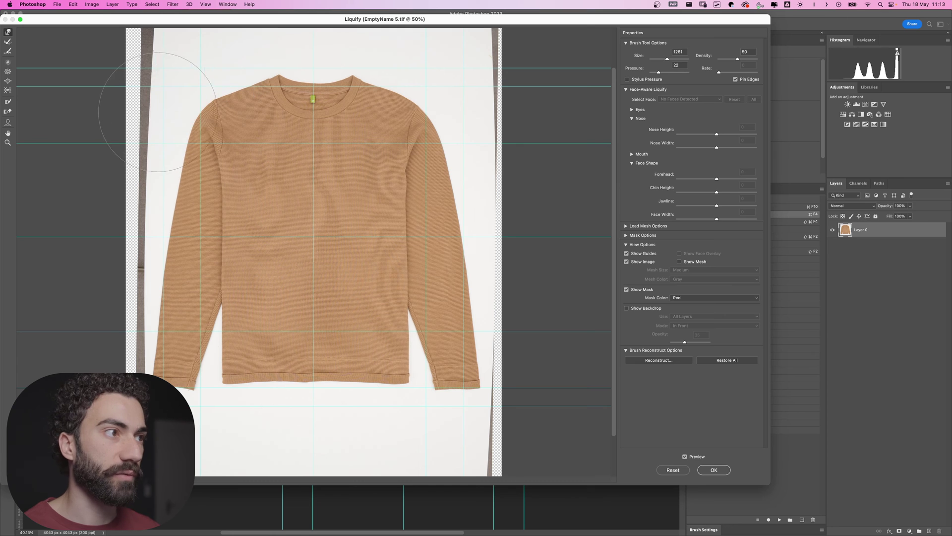
{"action": "left_click_drag", "start_coordinate": [153, 120], "coordinate": [157, 159]}
{"action": "mouse_move", "coordinate": [144, 174]}
{"action": "left_mouse_down"}
{"action": "mouse_move", "coordinate": [176, 179]}
{"action": "mouse_move", "coordinate": [142, 154]}
{"action": "mouse_move", "coordinate": [141, 139]}
{"action": "left_mouse_up"}
{"action": "mouse_move", "coordinate": [115, 208]}
{"action": "left_mouse_down"}
{"action": "mouse_move", "coordinate": [125, 228]}
{"action": "mouse_move", "coordinate": [107, 270]}
{"action": "left_mouse_up"}
{"action": "mouse_move", "coordinate": [189, 344]}
{"action": "left_mouse_down"}
{"action": "mouse_move", "coordinate": [163, 346]}
{"action": "mouse_move", "coordinate": [160, 335]}
{"action": "left_mouse_up"}
{"action": "mouse_move", "coordinate": [160, 377]}
{"action": "left_mouse_down"}
{"action": "mouse_move", "coordinate": [148, 397]}
{"action": "mouse_move", "coordinate": [130, 383]}
{"action": "mouse_move", "coordinate": [153, 369]}
{"action": "left_mouse_up"}
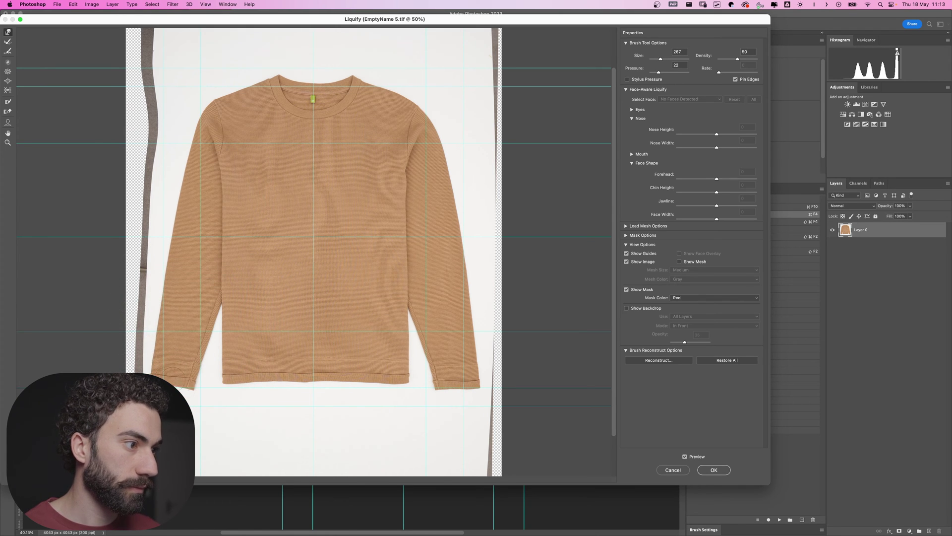
{"action": "left_click_drag", "start_coordinate": [174, 377], "coordinate": [194, 378]}
{"action": "left_click_drag", "start_coordinate": [211, 325], "coordinate": [213, 320]}
{"action": "mouse_move", "coordinate": [236, 262]}
{"action": "left_mouse_down"}
{"action": "mouse_move", "coordinate": [227, 270]}
{"action": "mouse_move", "coordinate": [248, 238]}
{"action": "left_mouse_up"}
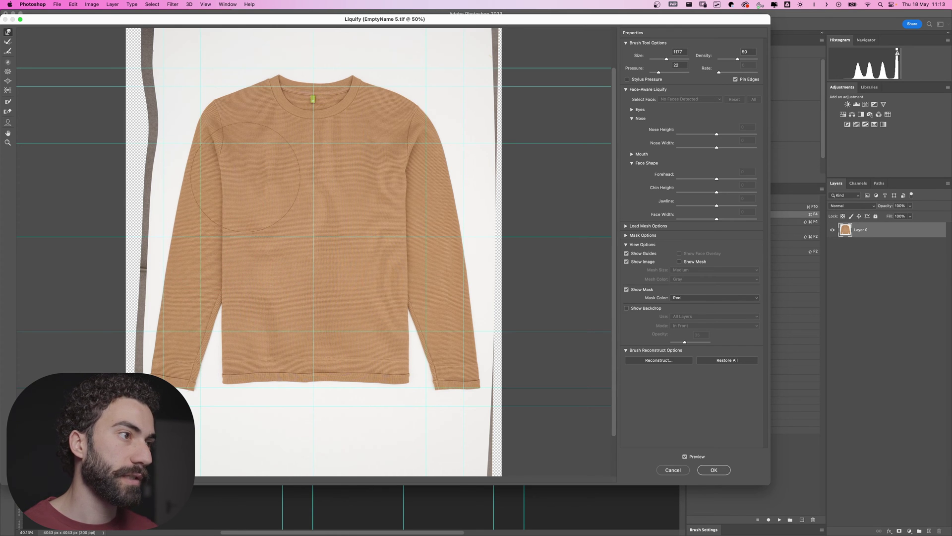
Warp the sweater's left body and bottom hem with large brushes to even them out, and apply the Liquify changes.
{"action": "mouse_move", "coordinate": [254, 169]}
{"action": "left_mouse_down"}
{"action": "mouse_move", "coordinate": [213, 172]}
{"action": "mouse_move", "coordinate": [211, 149]}
{"action": "left_mouse_up"}
{"action": "left_click_drag", "start_coordinate": [217, 186], "coordinate": [287, 186]}
{"action": "mouse_move", "coordinate": [308, 347]}
{"action": "left_mouse_down"}
{"action": "mouse_move", "coordinate": [296, 348]}
{"action": "mouse_move", "coordinate": [316, 355]}
{"action": "mouse_move", "coordinate": [322, 375]}
{"action": "mouse_move", "coordinate": [257, 385]}
{"action": "left_mouse_up"}
{"action": "mouse_move", "coordinate": [264, 371]}
{"action": "left_mouse_down"}
{"action": "mouse_move", "coordinate": [228, 383]}
{"action": "mouse_move", "coordinate": [242, 388]}
{"action": "left_mouse_up"}
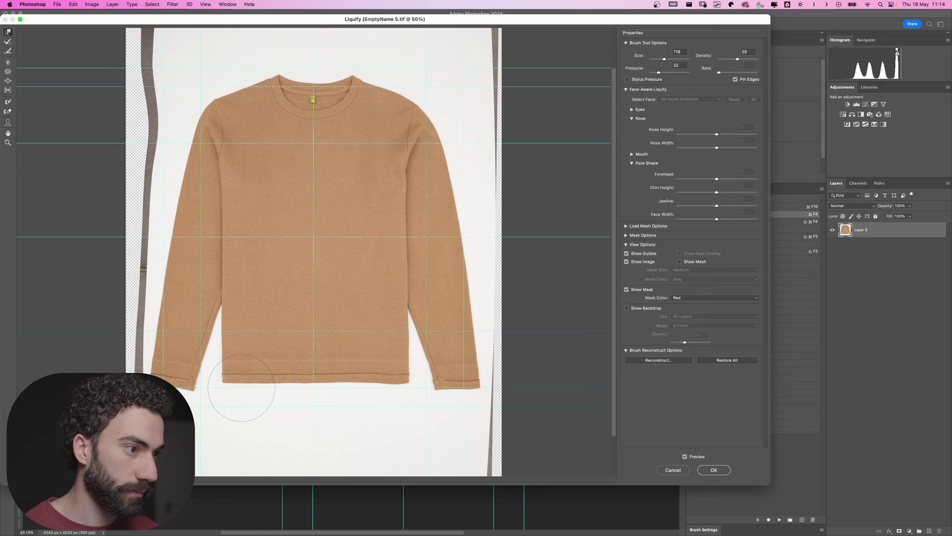
{"action": "mouse_move", "coordinate": [308, 384]}
{"action": "left_mouse_down"}
{"action": "mouse_move", "coordinate": [289, 390]}
{"action": "mouse_move", "coordinate": [354, 372]}
{"action": "left_mouse_up"}
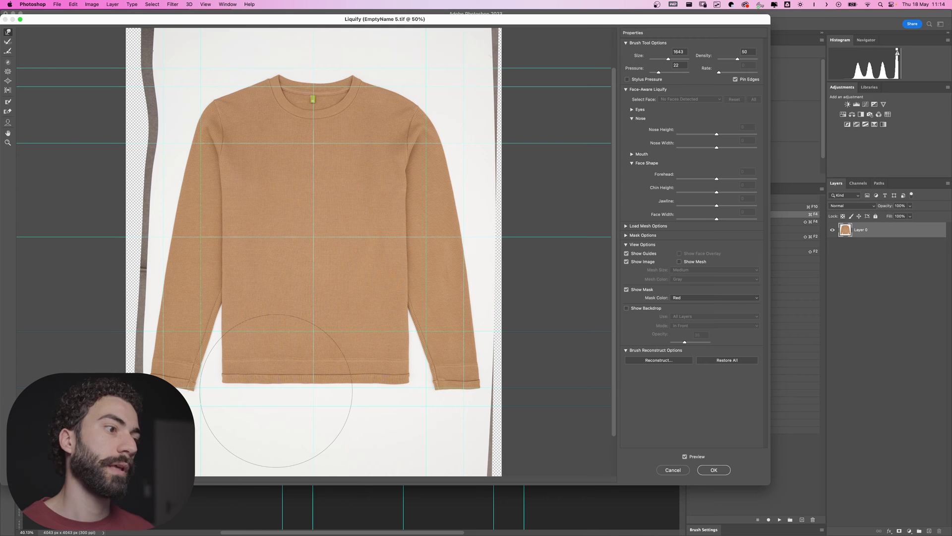
{"action": "key", "text": "Return"}
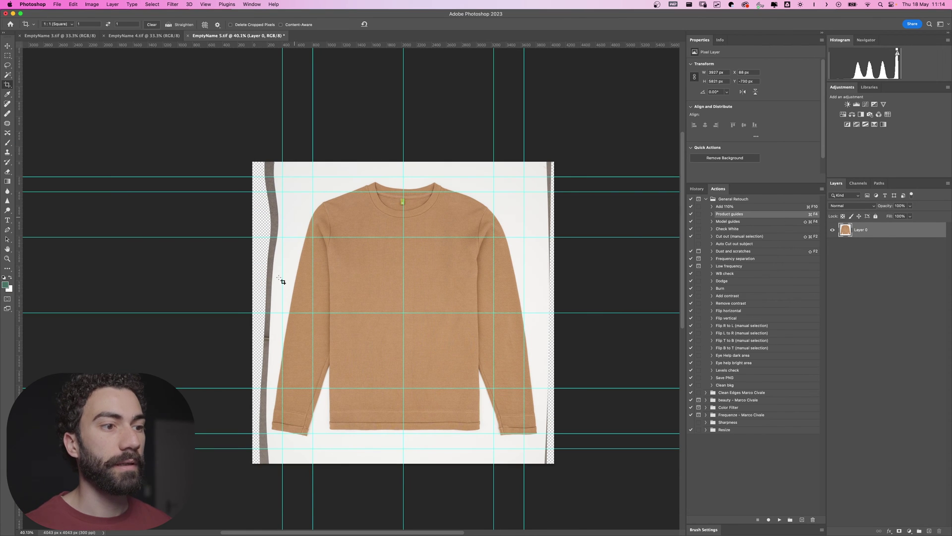
Select the left half of the canvas up to the central vertical guide, copy it to a new layer, and check it against the original.
{"action": "key", "text": "m"}
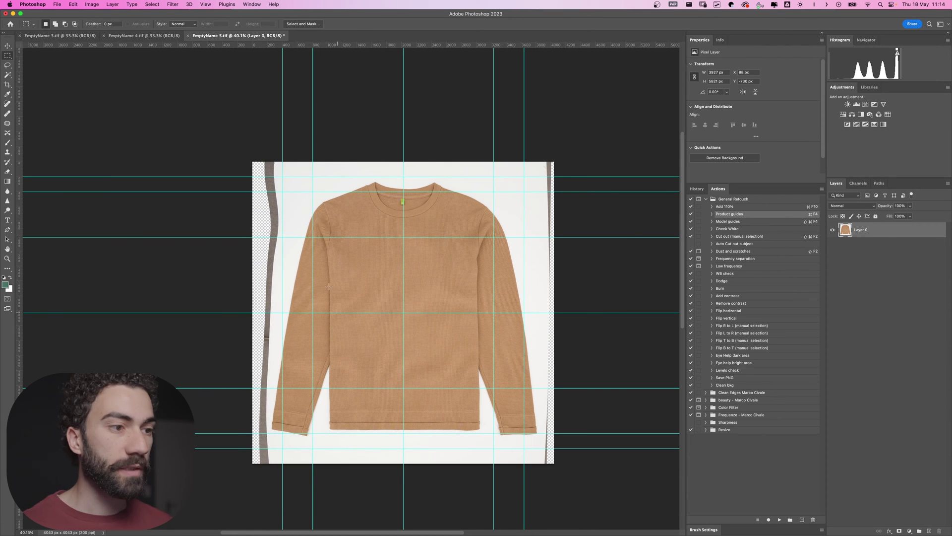
{"action": "left_click_drag", "start_coordinate": [250, 160], "coordinate": [403, 464]}
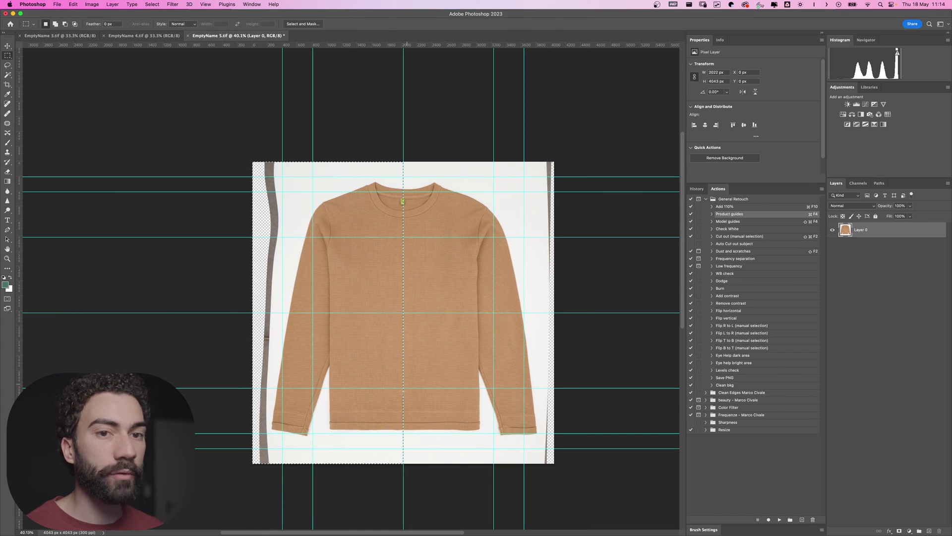
{"action": "key", "text": "super+j"}
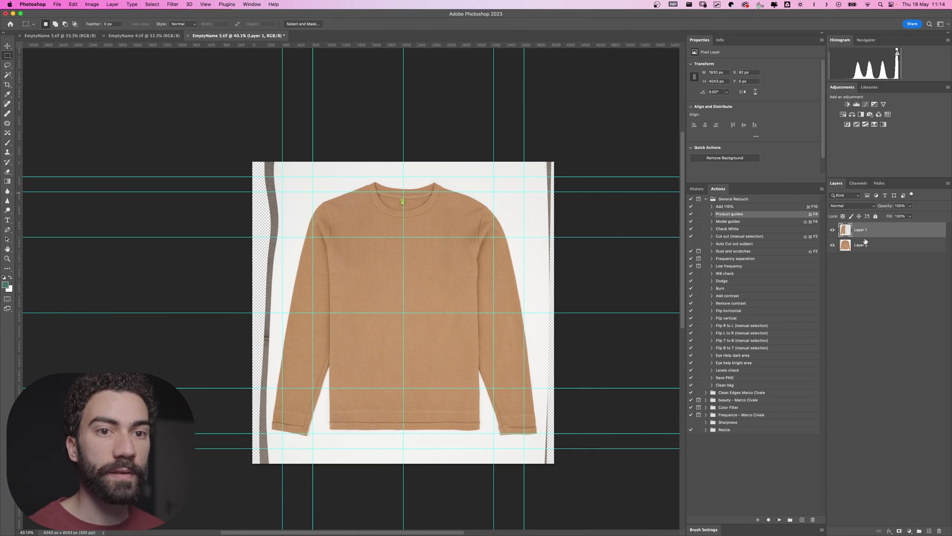
{"action": "left_click", "coordinate": [833, 245]}
{"action": "left_click", "coordinate": [833, 245]}
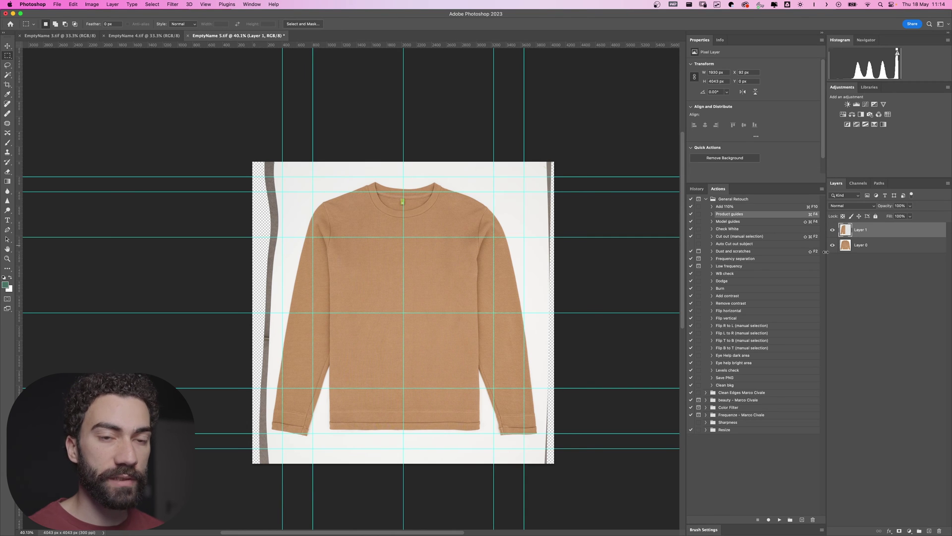
Flip the left-half copy horizontally in place with Free Transform, and undo the flip.
{"action": "key", "text": "super+t"}
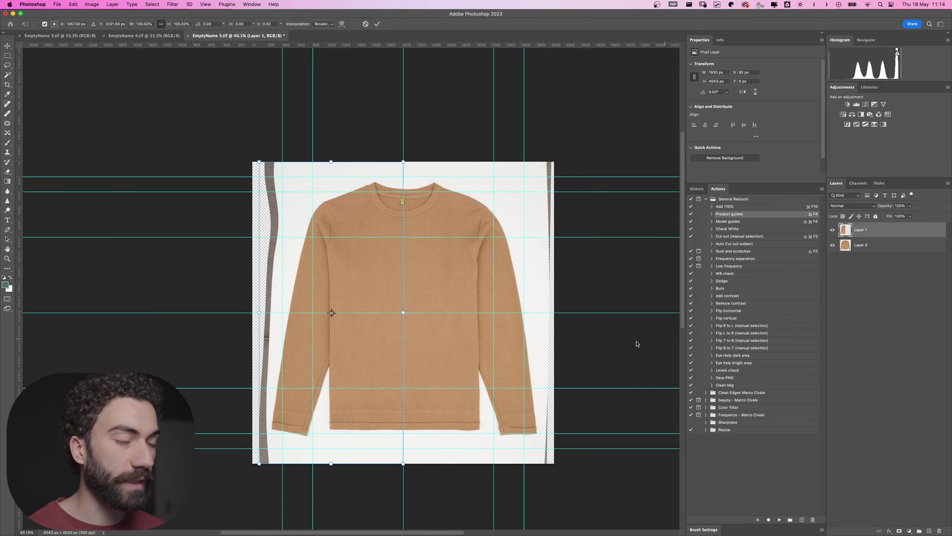
{"action": "right_click", "coordinate": [379, 361]}
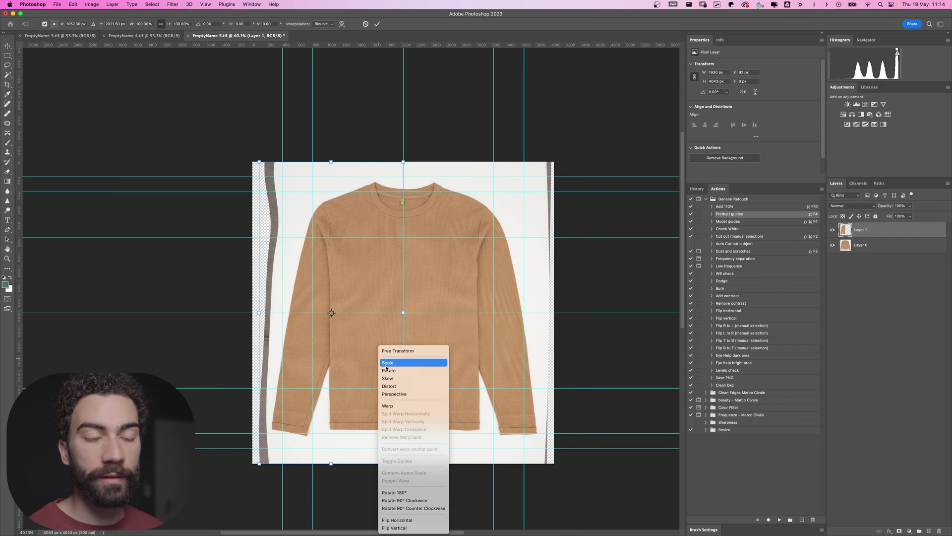
{"action": "left_click", "coordinate": [416, 519]}
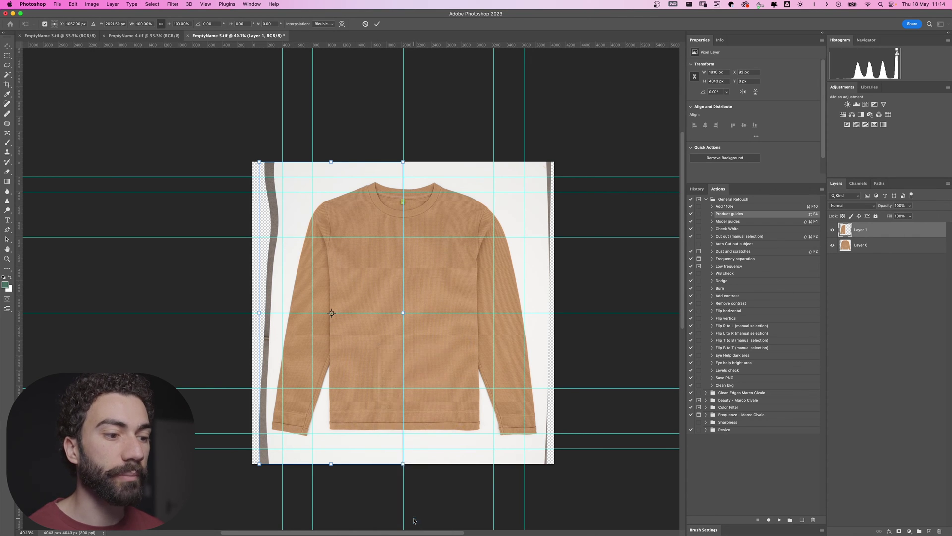
{"action": "key", "text": "super+z"}
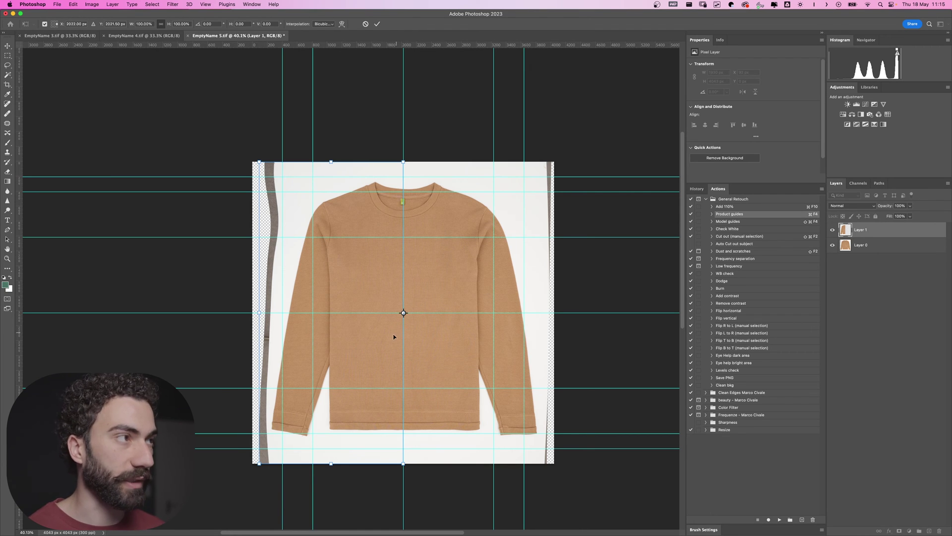
Try to mirror the left-half copy horizontally about the central vertical guide, with the transform's reference point on that guide.
{"action": "right_click", "coordinate": [382, 348]}
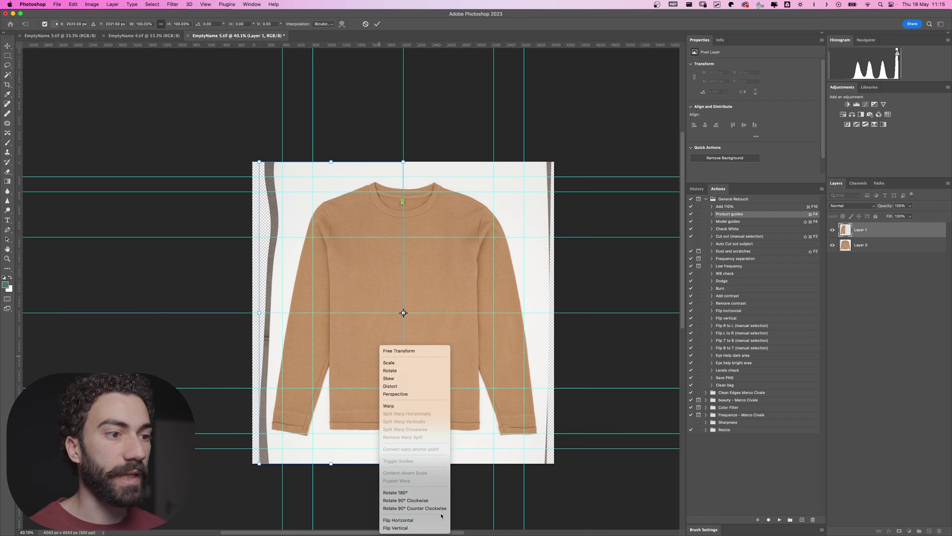
{"action": "key", "text": "Escape"}
{"action": "right_click", "coordinate": [383, 400]}
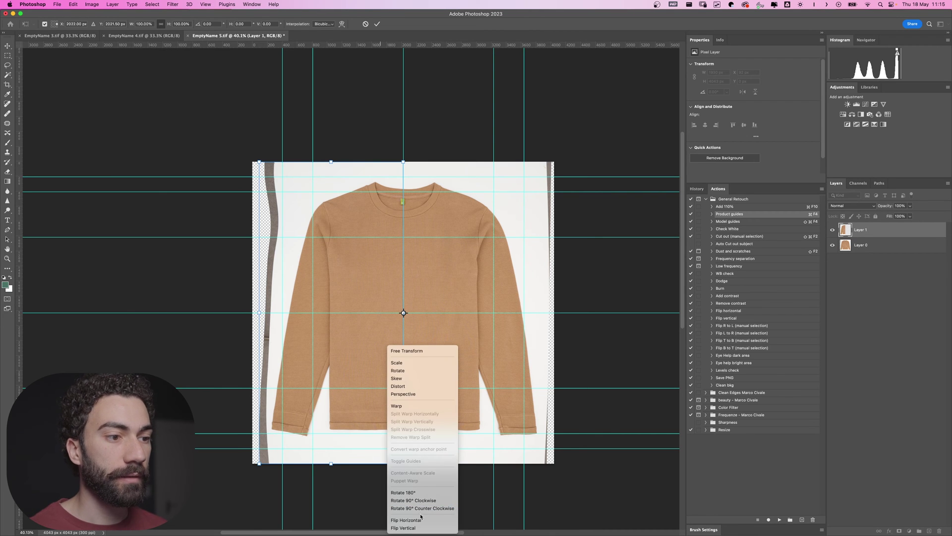
{"action": "left_click", "coordinate": [412, 518]}
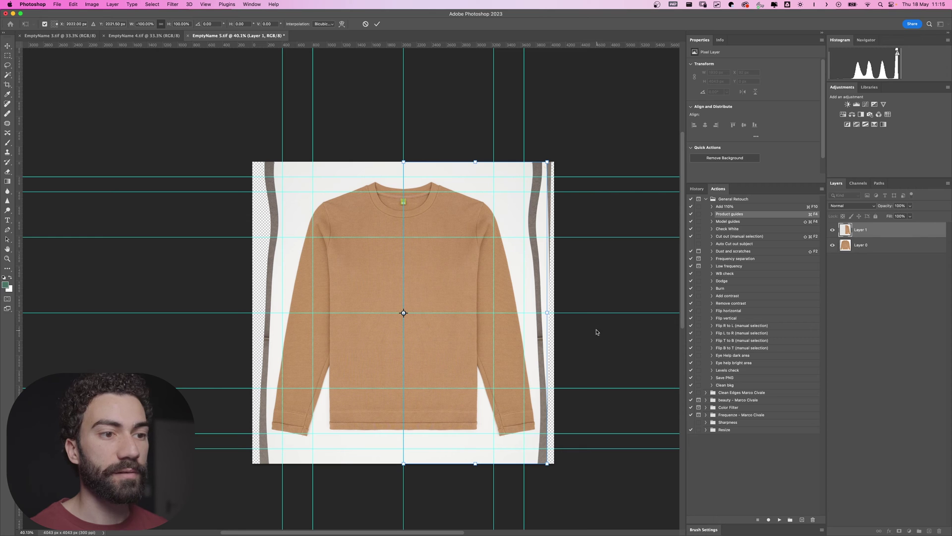
{"action": "key", "text": "Return"}
{"action": "key", "text": "m"}
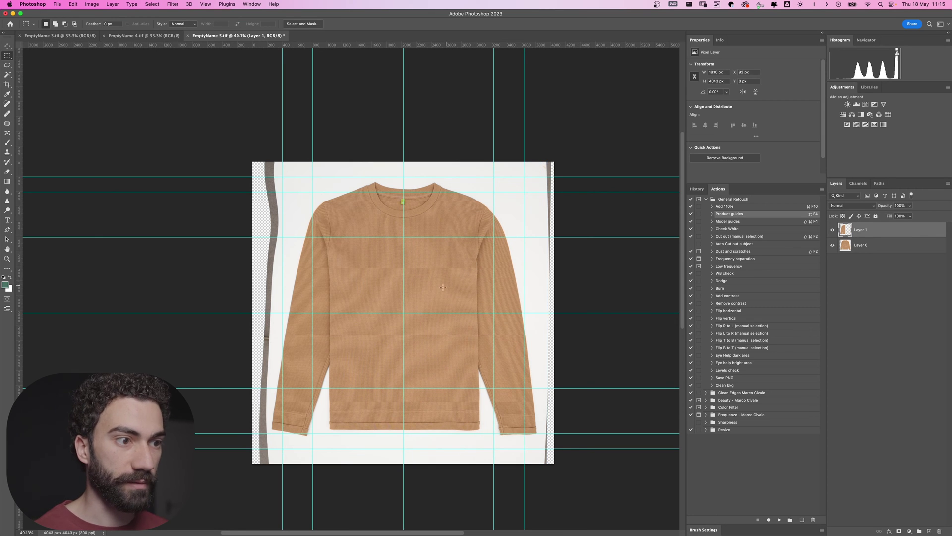
Mirror the left half of Layer 1 onto the right with the Flip L to R action, and delete Layer 1.
{"action": "left_click_drag", "start_coordinate": [248, 156], "coordinate": [403, 463]}
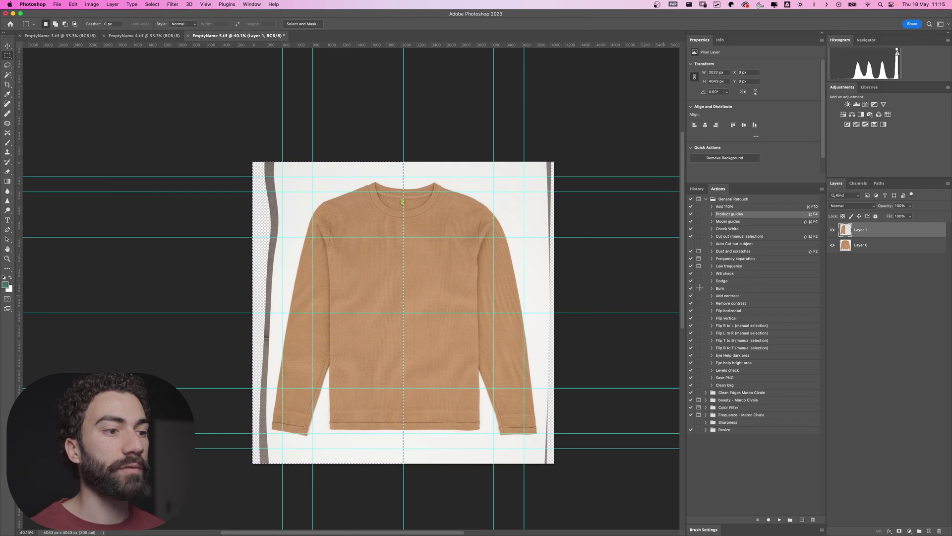
{"action": "left_click", "coordinate": [728, 335]}
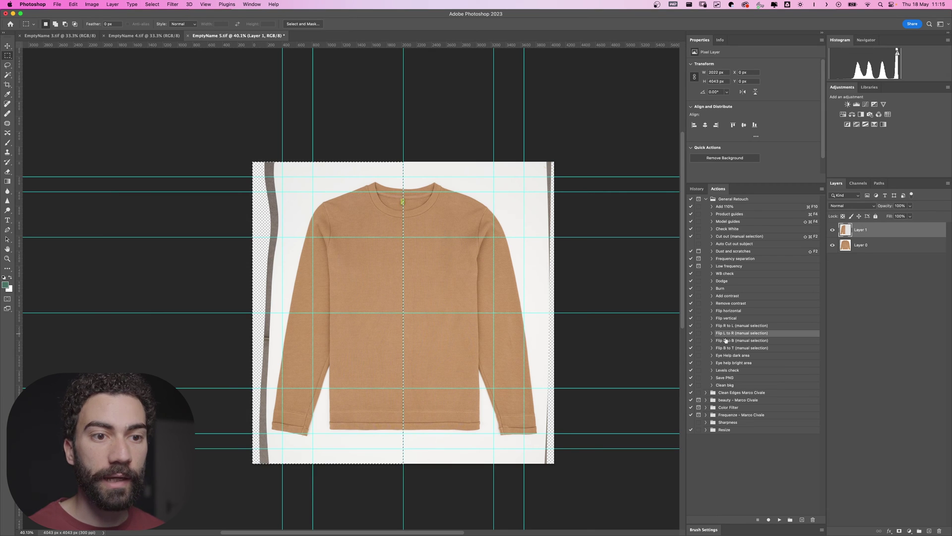
{"action": "left_click", "coordinate": [779, 520]}
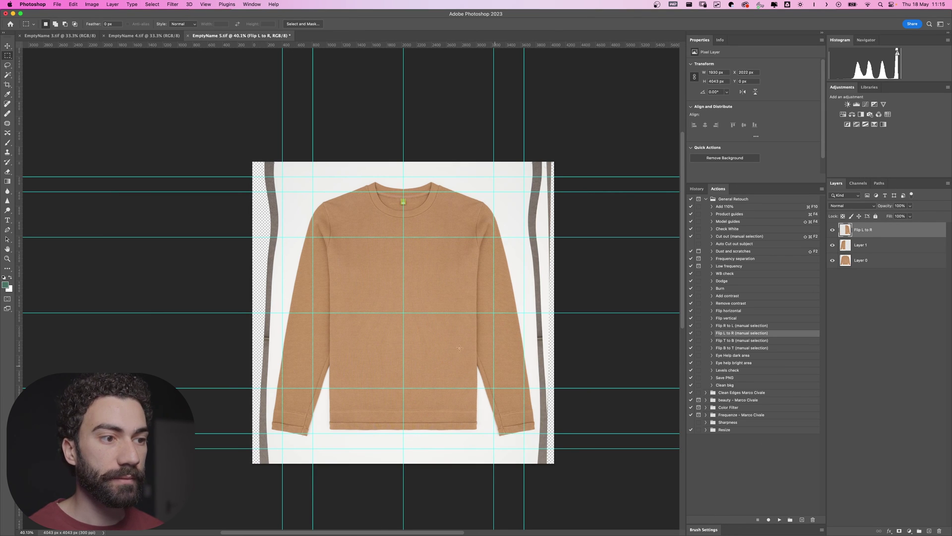
{"action": "left_click", "coordinate": [866, 249]}
{"action": "key", "text": "BackSpace"}
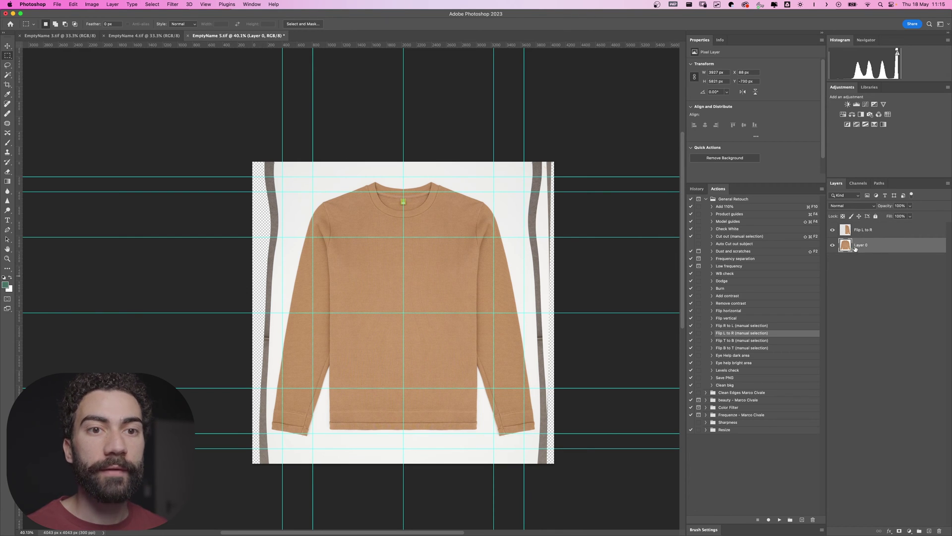
Turn on the Liquify backdrop for Layer 0, try the Flip L to R layer in front, and leave the filter without applying.
{"action": "key", "text": "shift+super+x"}
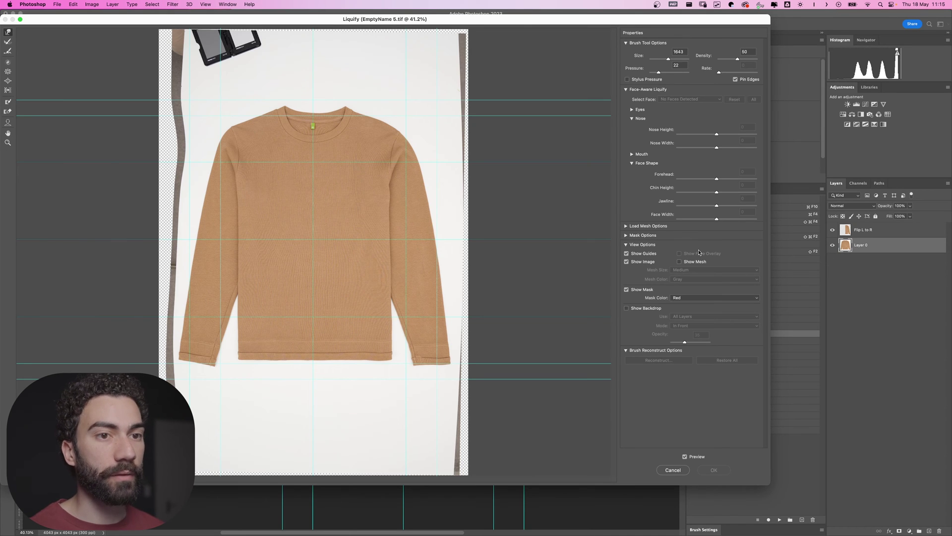
{"action": "left_click", "coordinate": [636, 308]}
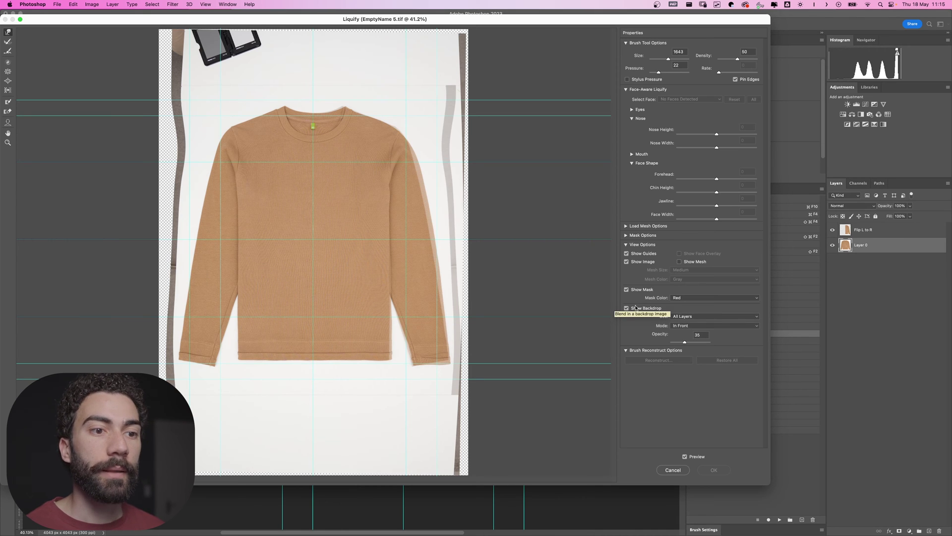
{"action": "left_click", "coordinate": [686, 317]}
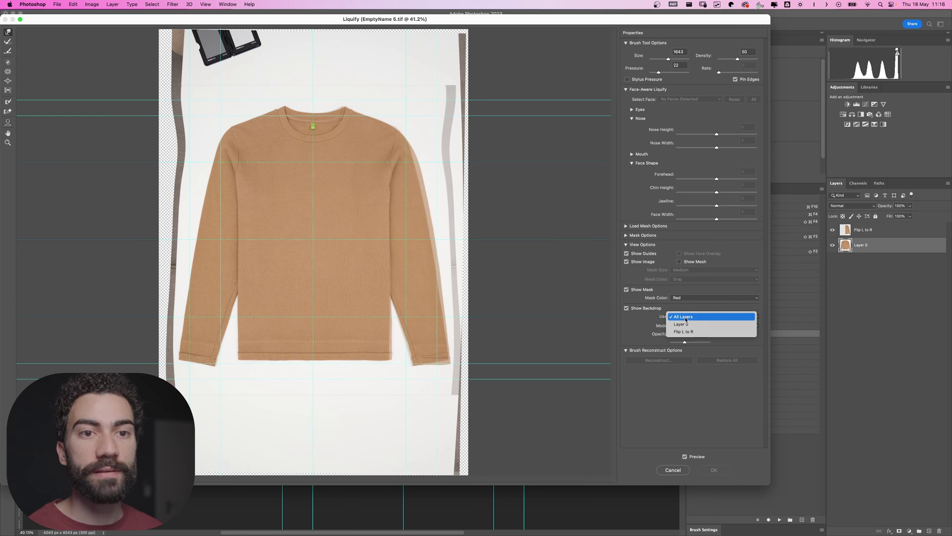
{"action": "left_click", "coordinate": [688, 331]}
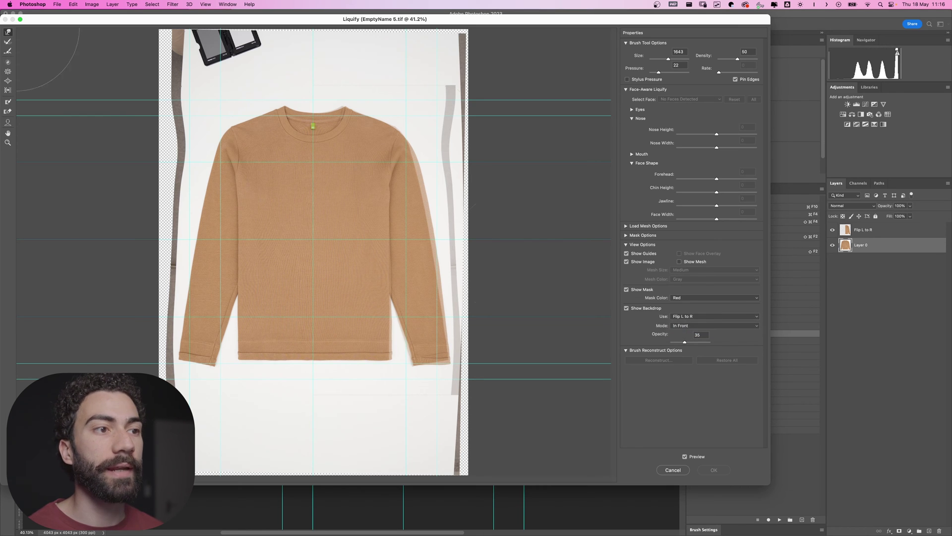
{"action": "left_click_drag", "start_coordinate": [684, 343], "coordinate": [684, 343]}
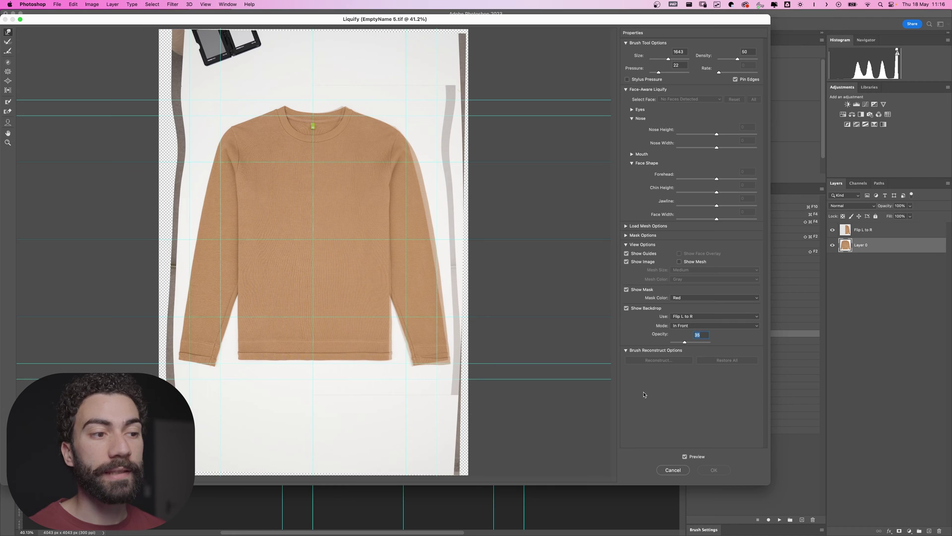
{"action": "key", "text": "Escape"}
Desaturate the Flip L to R layer and darken it with a Curves point at input 164, output 59.
{"action": "left_click", "coordinate": [872, 232]}
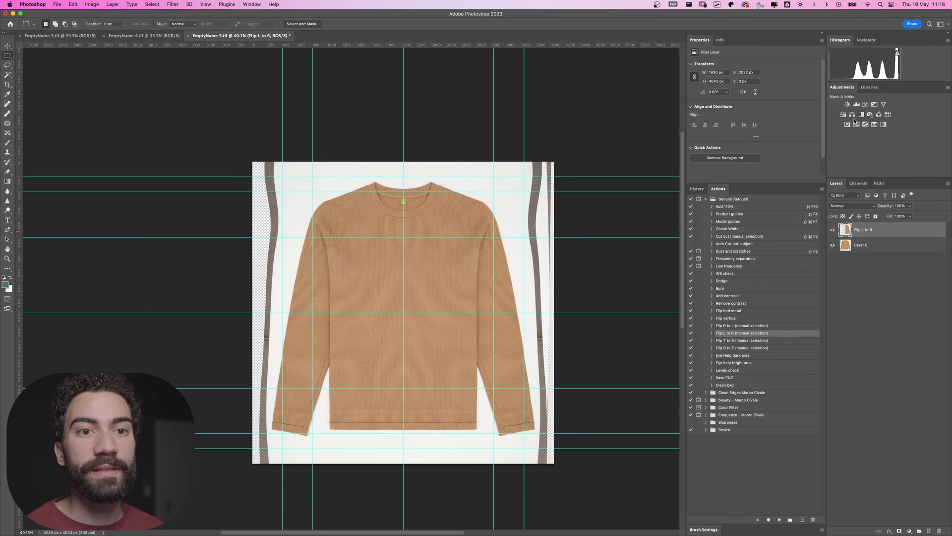
{"action": "left_click", "coordinate": [830, 249]}
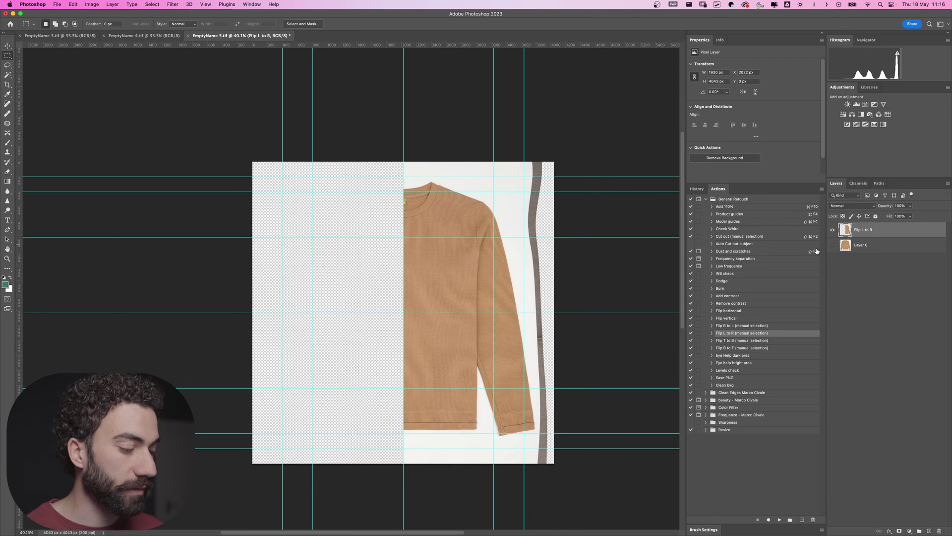
{"action": "key", "text": "shift+super+u"}
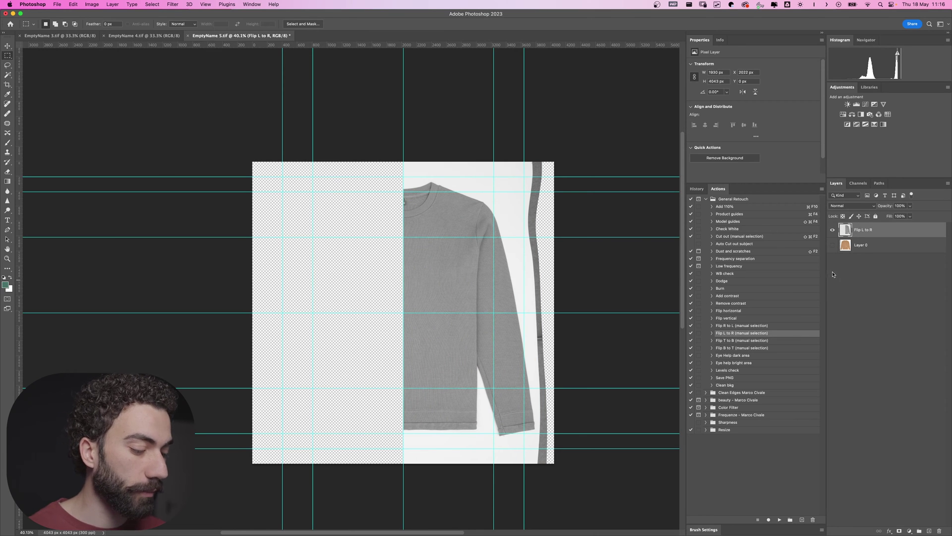
{"action": "key", "text": "super+m"}
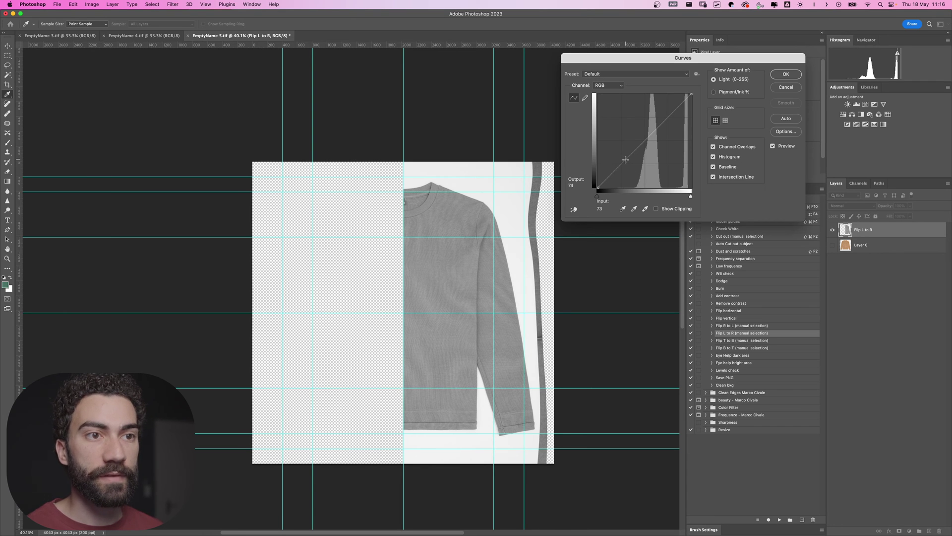
{"action": "left_click_drag", "start_coordinate": [642, 142], "coordinate": [659, 167]}
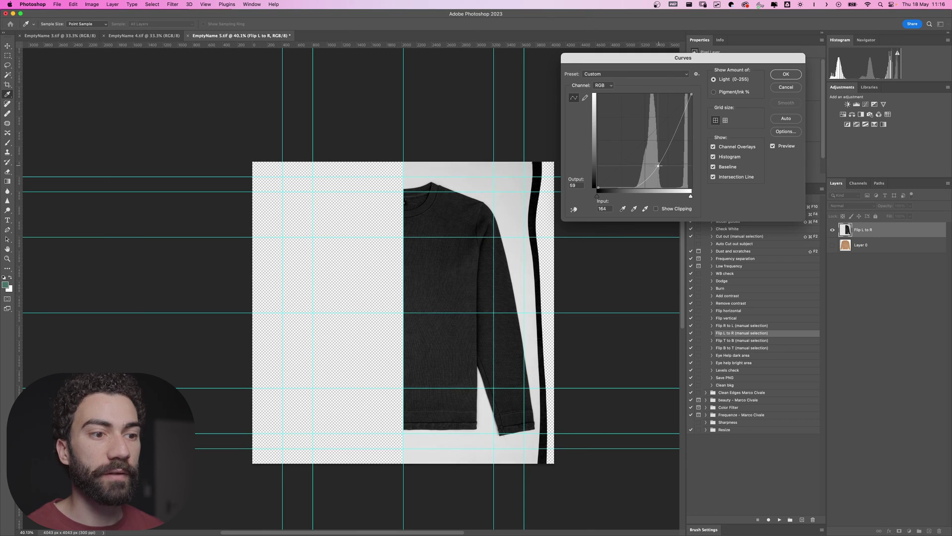
{"action": "left_click", "coordinate": [786, 74]}
Show Layer 0 again and open it in Liquify with the Flip L to R layer as backdrop.
{"action": "left_click", "coordinate": [877, 245]}
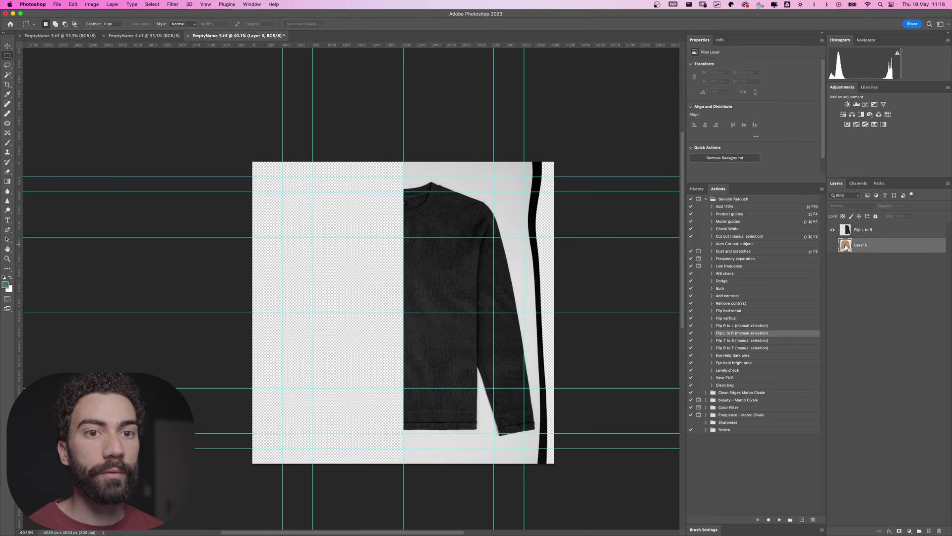
{"action": "left_click", "coordinate": [832, 245]}
{"action": "key", "text": "shift+super+x"}
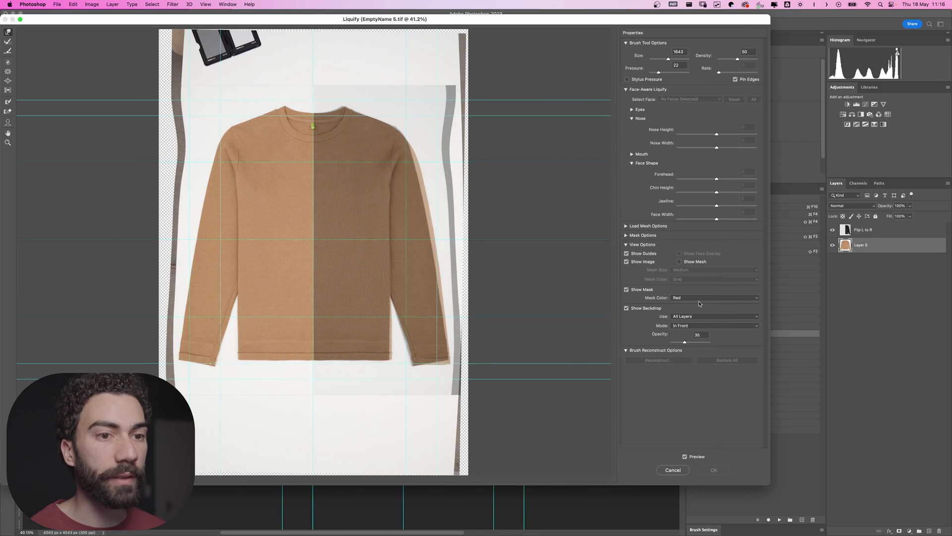
{"action": "left_click", "coordinate": [697, 316]}
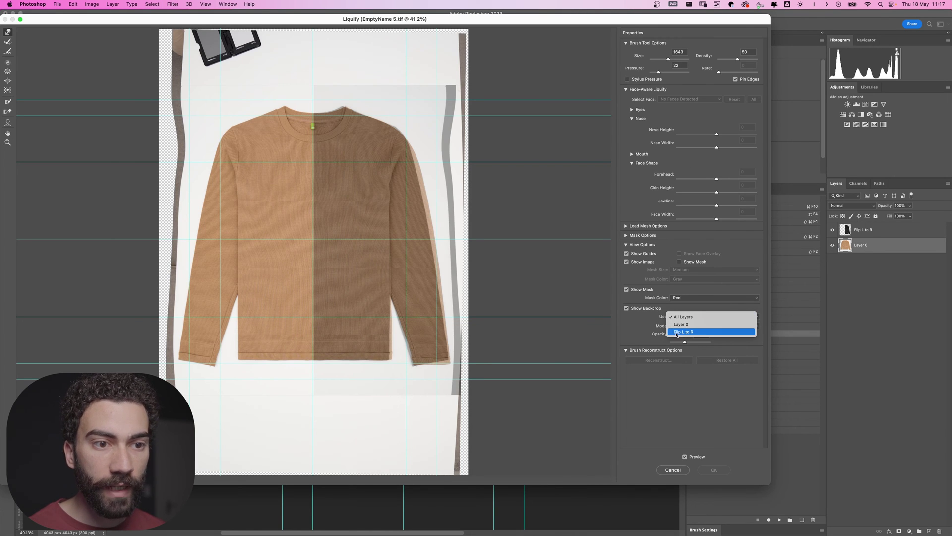
{"action": "left_click", "coordinate": [677, 331]}
{"action": "key", "text": "alt"}
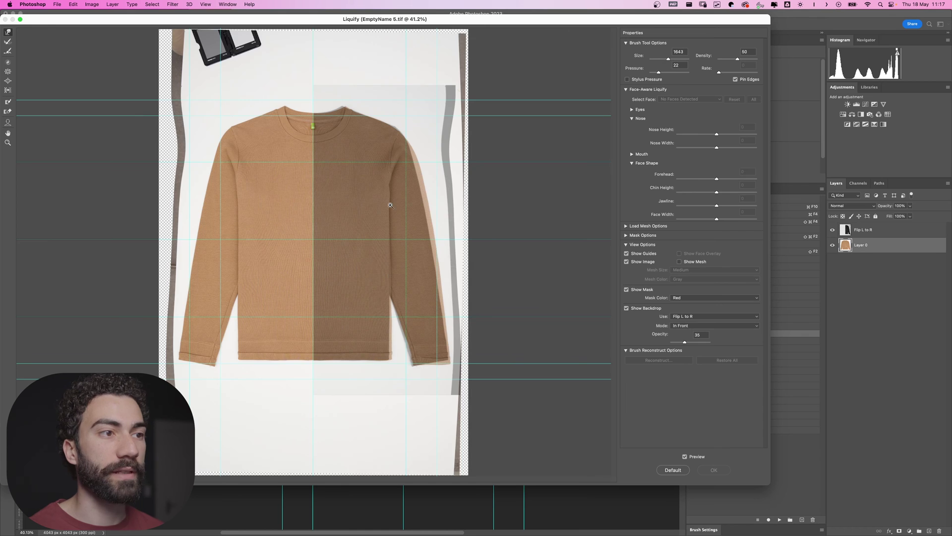
Warp the sweater's right hem, cuff, sleeve and shoulder to match the outline of the dark mirrored backdrop.
{"action": "key", "text": "super+plus"}
{"action": "key", "text": "super+plus"}
{"action": "mouse_move", "coordinate": [421, 388]}
{"action": "left_mouse_down"}
{"action": "mouse_move", "coordinate": [421, 358]}
{"action": "mouse_move", "coordinate": [512, 333]}
{"action": "mouse_move", "coordinate": [446, 333]}
{"action": "mouse_move", "coordinate": [476, 346]}
{"action": "mouse_move", "coordinate": [369, 369]}
{"action": "mouse_move", "coordinate": [396, 415]}
{"action": "left_mouse_up"}
{"action": "left_click_drag", "start_coordinate": [448, 378], "coordinate": [540, 377]}
{"action": "left_click_drag", "start_coordinate": [523, 397], "coordinate": [523, 360]}
{"action": "left_click_drag", "start_coordinate": [553, 256], "coordinate": [540, 253]}
{"action": "scroll", "coordinate": [540, 253], "scroll_direction": "up", "scroll_amount": 3}
{"action": "left_click_drag", "start_coordinate": [549, 179], "coordinate": [528, 174]}
{"action": "left_click_drag", "start_coordinate": [527, 113], "coordinate": [454, 113]}
{"action": "mouse_move", "coordinate": [457, 92]}
{"action": "left_mouse_down"}
{"action": "mouse_move", "coordinate": [477, 106]}
{"action": "mouse_move", "coordinate": [471, 87]}
{"action": "left_mouse_up"}
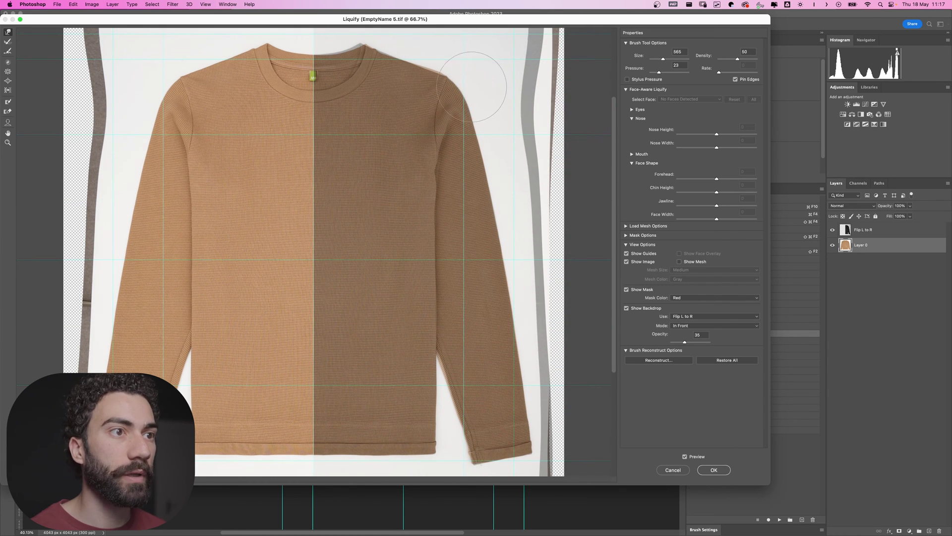
Warp the right side of the neckline and shoulder to match the backdrop, and apply the Liquify changes.
{"action": "mouse_move", "coordinate": [382, 47]}
{"action": "left_mouse_down"}
{"action": "mouse_move", "coordinate": [418, 51]}
{"action": "mouse_move", "coordinate": [364, 43]}
{"action": "left_mouse_up"}
{"action": "left_click_drag", "start_coordinate": [391, 42], "coordinate": [365, 41]}
{"action": "left_click_drag", "start_coordinate": [392, 45], "coordinate": [367, 44]}
{"action": "mouse_move", "coordinate": [375, 50]}
{"action": "left_mouse_down"}
{"action": "mouse_move", "coordinate": [347, 54]}
{"action": "mouse_move", "coordinate": [383, 51]}
{"action": "mouse_move", "coordinate": [373, 49]}
{"action": "mouse_move", "coordinate": [370, 79]}
{"action": "mouse_move", "coordinate": [338, 84]}
{"action": "mouse_move", "coordinate": [344, 113]}
{"action": "left_mouse_up"}
{"action": "scroll", "coordinate": [440, 144], "scroll_direction": "down", "scroll_amount": 3}
{"action": "left_click_drag", "start_coordinate": [440, 145], "coordinate": [387, 145]}
{"action": "left_click", "coordinate": [714, 469]}
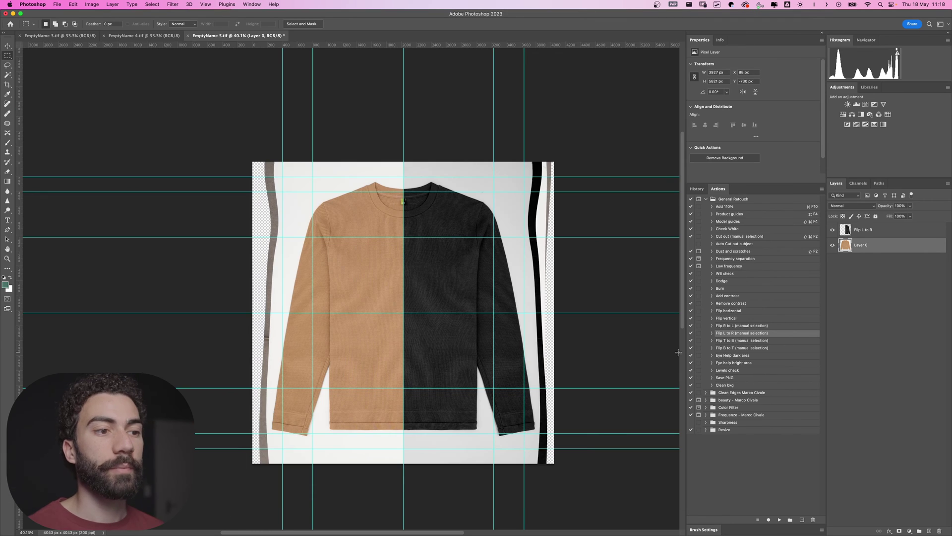
Clear all guides, compare the warped sweater against the mirrored half, and leave the Flip L to R layer hidden.
{"action": "key", "text": "super+semicolon"}
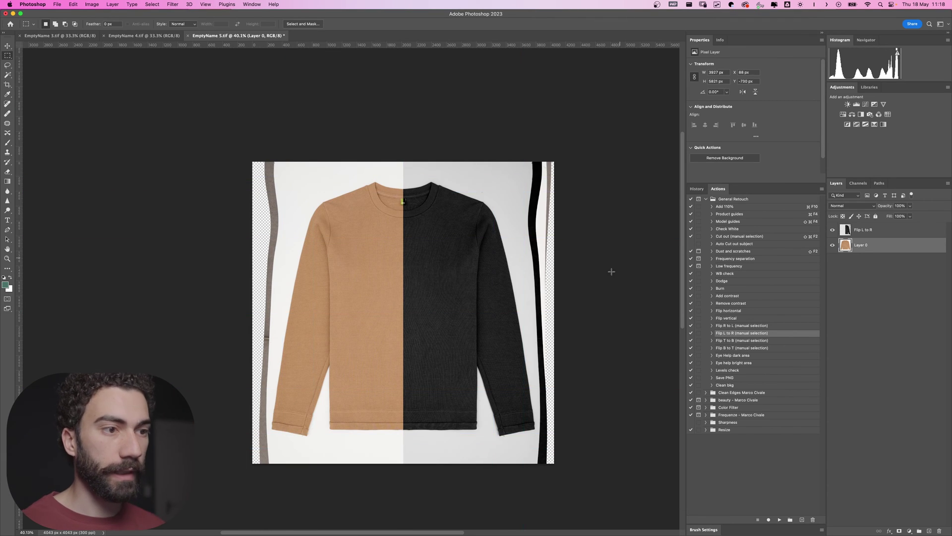
{"action": "scroll", "coordinate": [588, 340], "scroll_direction": "right", "scroll_amount": 2}
{"action": "scroll", "coordinate": [589, 341], "scroll_direction": "down", "scroll_amount": 1}
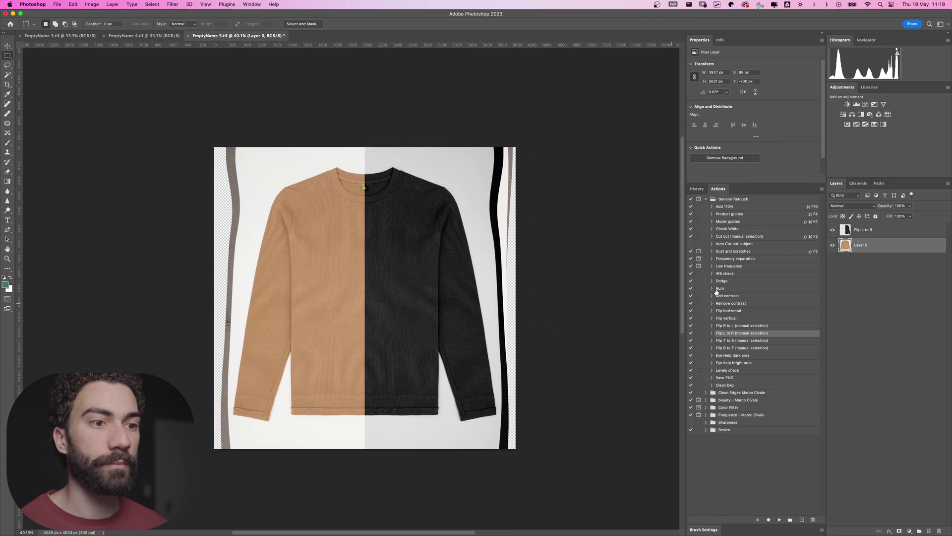
{"action": "left_click", "coordinate": [833, 231]}
{"action": "left_click", "coordinate": [833, 230]}
{"action": "left_click", "coordinate": [833, 230]}
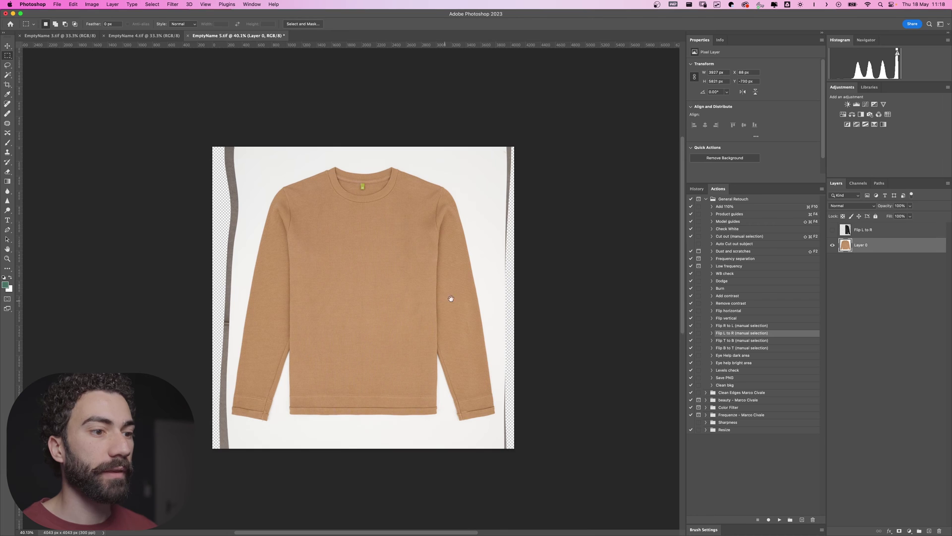
{"action": "scroll", "coordinate": [451, 299], "scroll_direction": "left", "scroll_amount": 1}
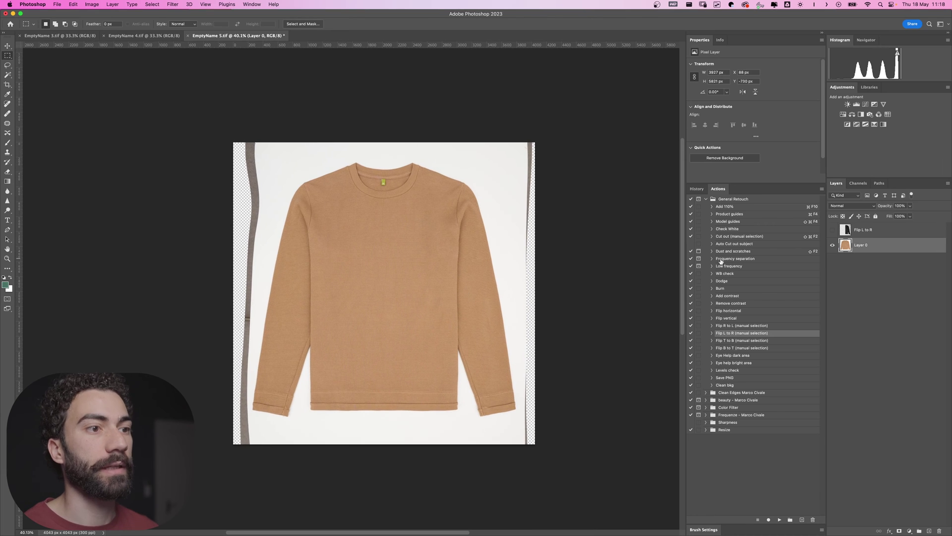
Compare the original photo from the history with the latest edited state, and return to the latest state.
{"action": "left_click", "coordinate": [697, 189]}
{"action": "scroll", "coordinate": [821, 286], "scroll_direction": "up", "scroll_amount": 10}
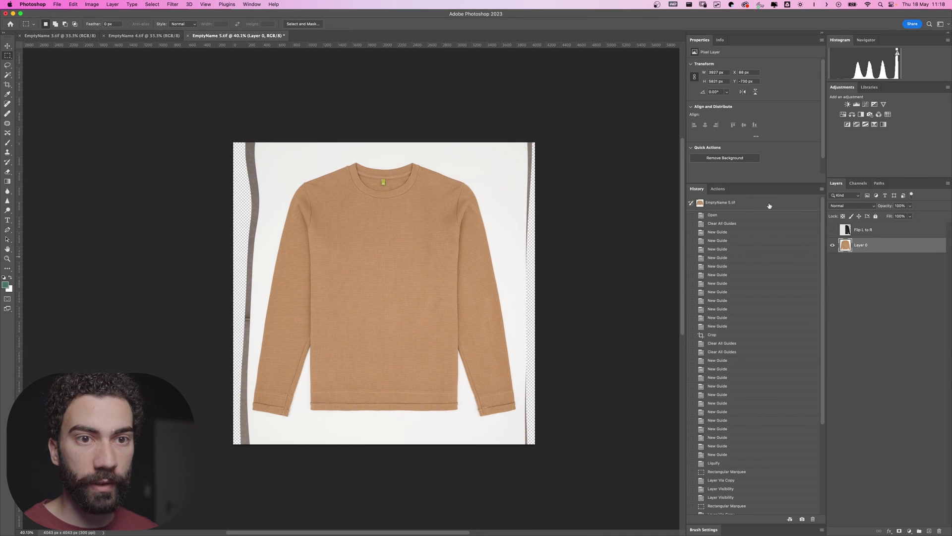
{"action": "left_click", "coordinate": [767, 204]}
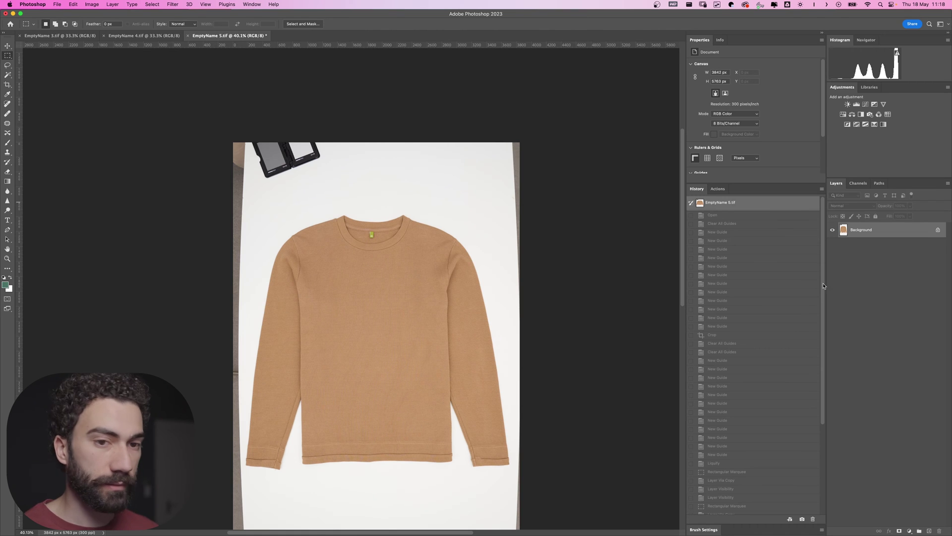
{"action": "scroll", "coordinate": [823, 286], "scroll_direction": "down", "scroll_amount": 5}
{"action": "left_click", "coordinate": [747, 509]}
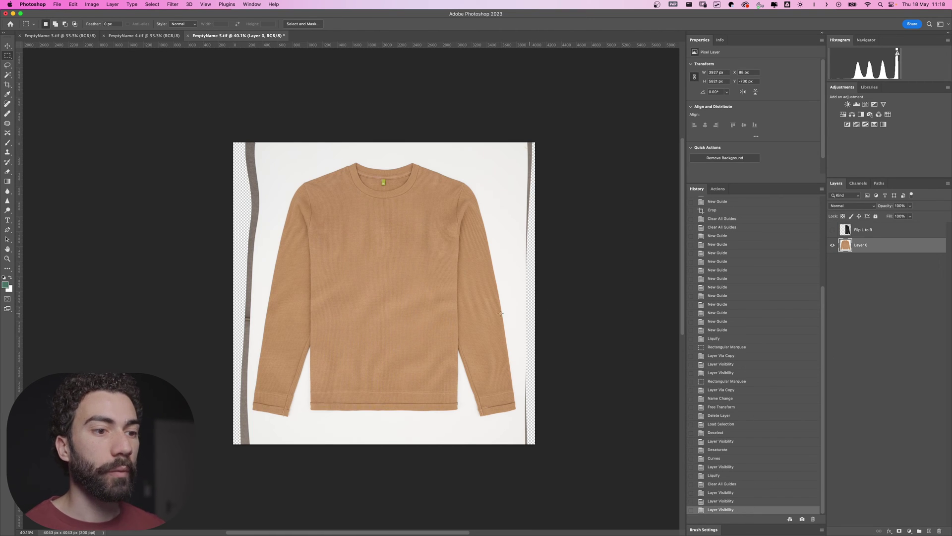
Lasso loosely around the sweater, invert the selection, fill the surroundings with white, and deselect.
{"action": "key", "text": "l"}
{"action": "mouse_move", "coordinate": [287, 173]}
{"action": "left_mouse_down"}
{"action": "mouse_move", "coordinate": [255, 327]}
{"action": "mouse_move", "coordinate": [254, 421]}
{"action": "mouse_move", "coordinate": [429, 427]}
{"action": "mouse_move", "coordinate": [522, 412]}
{"action": "mouse_move", "coordinate": [520, 337]}
{"action": "mouse_move", "coordinate": [486, 178]}
{"action": "mouse_move", "coordinate": [438, 152]}
{"action": "mouse_move", "coordinate": [371, 146]}
{"action": "mouse_move", "coordinate": [323, 158]}
{"action": "left_mouse_up"}
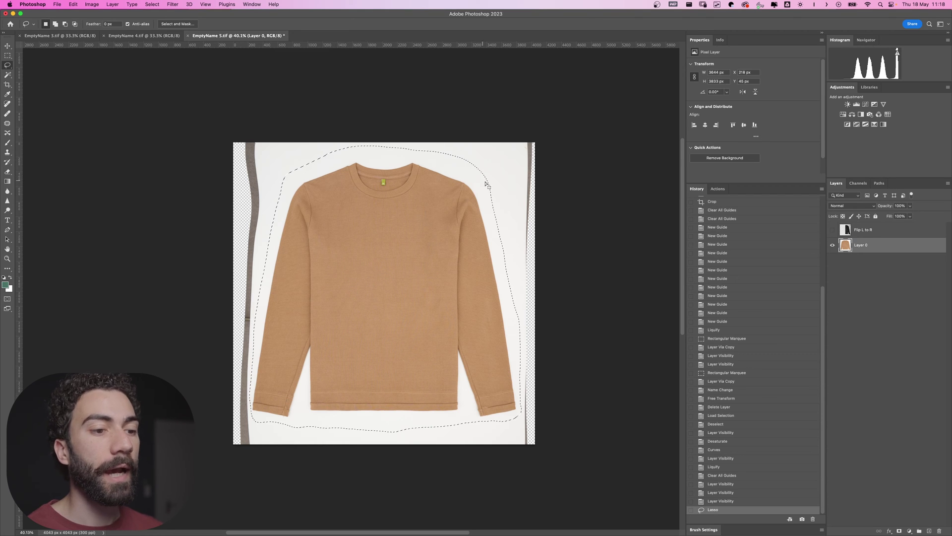
{"action": "key", "text": "super+shift+i"}
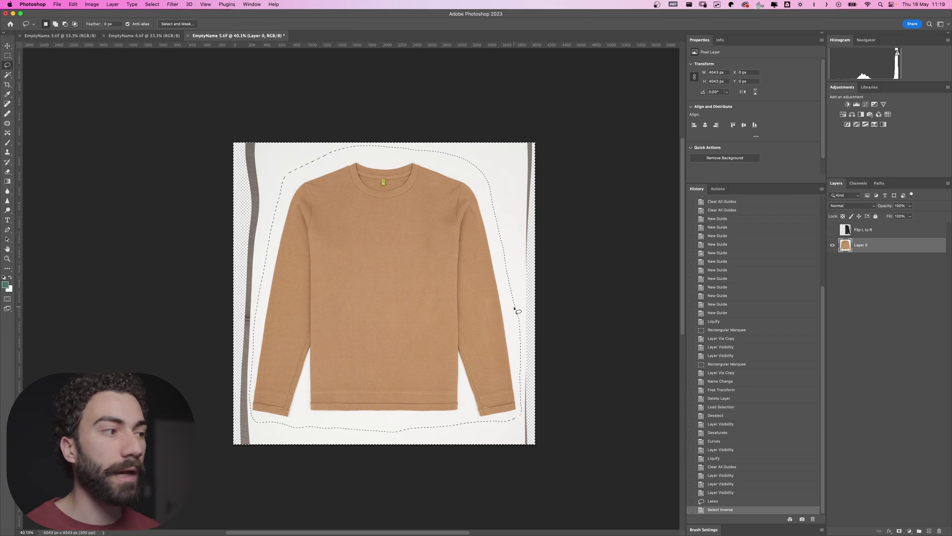
{"action": "key", "text": "d"}
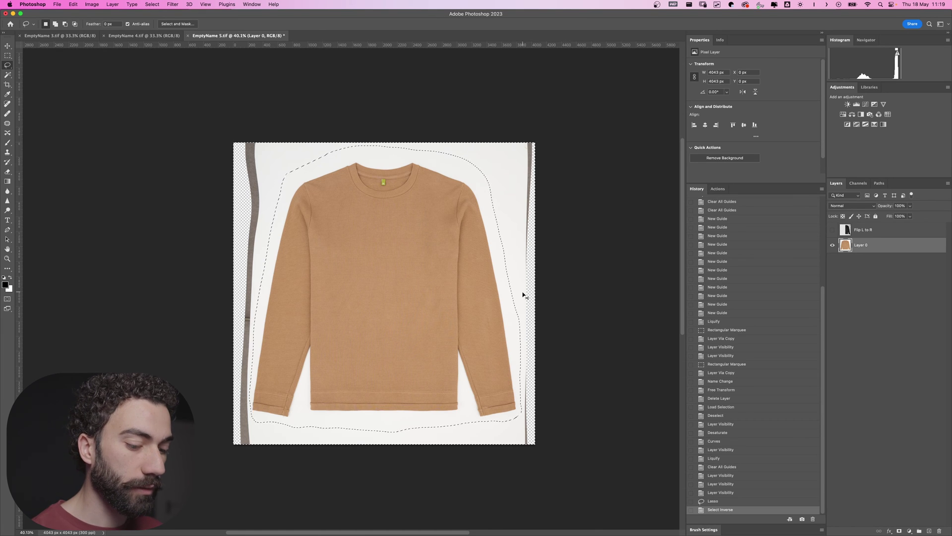
{"action": "key", "text": "super+BackSpace"}
{"action": "key", "text": "super+d"}
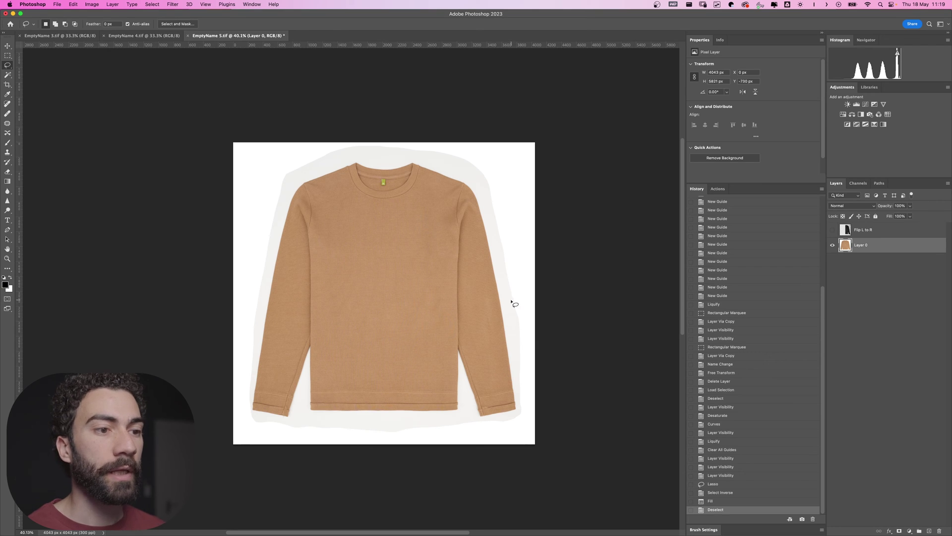
Select the background around the sweater with the Magic Wand, and invert the selection in Select and Mask.
{"action": "key", "text": "w"}
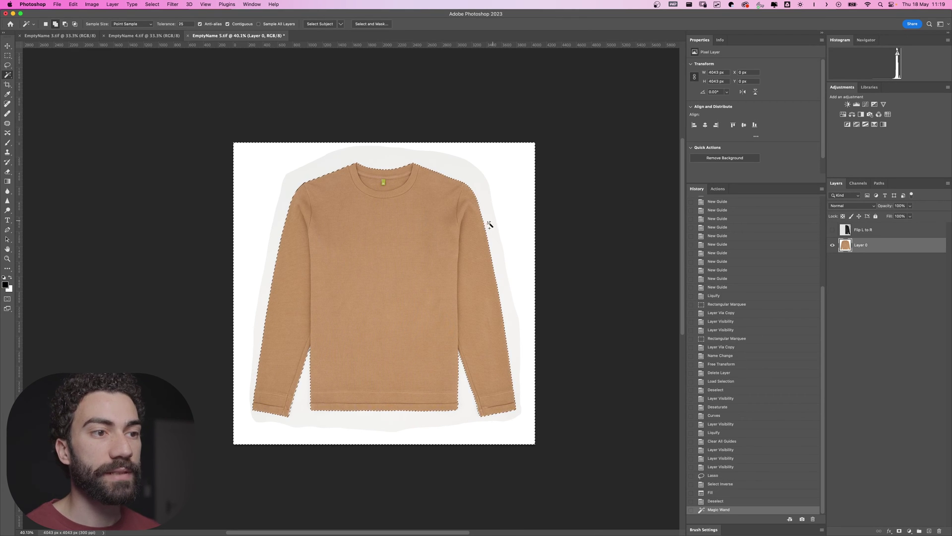
{"action": "left_click", "coordinate": [496, 228]}
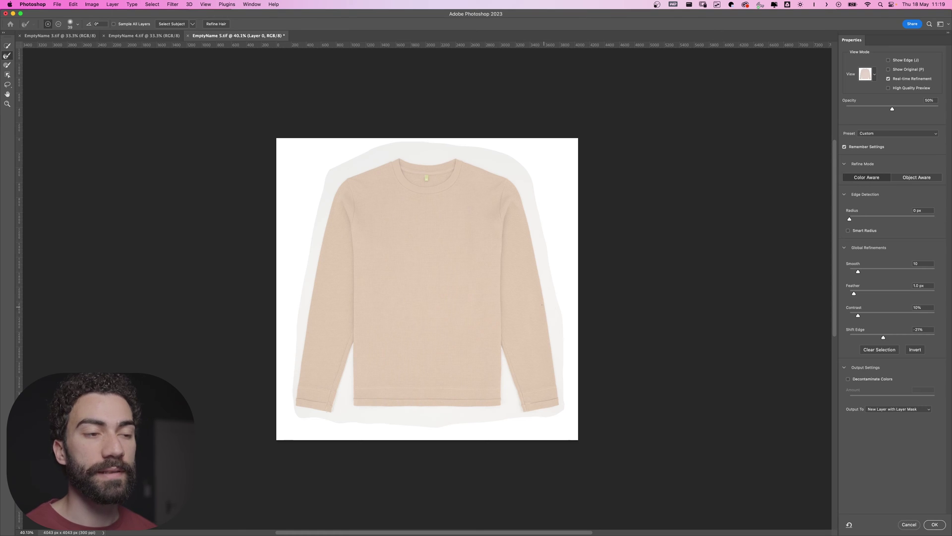
{"action": "left_click", "coordinate": [917, 350]}
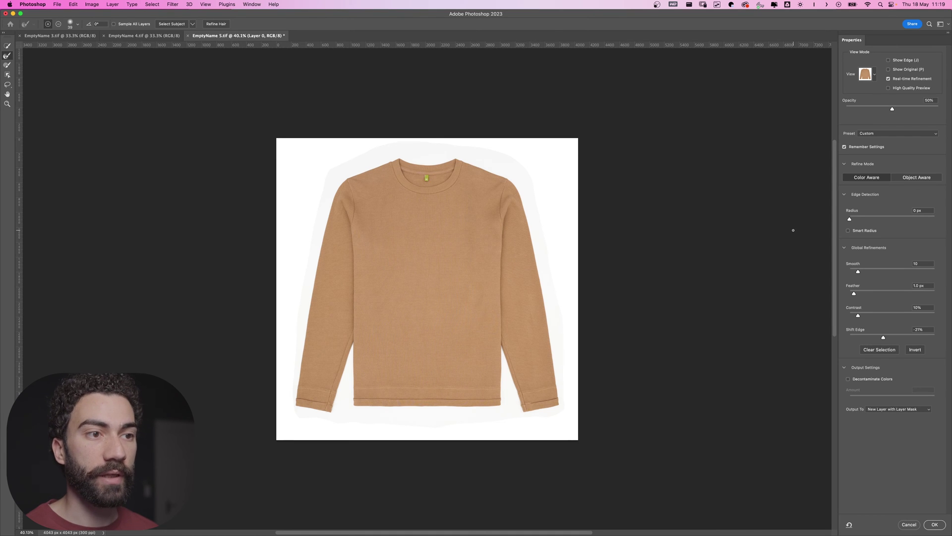
Preview the cutout On White at 100% opacity, and output it as a new layer with a layer mask.
{"action": "key", "text": "super+plus"}
{"action": "key", "text": "super+plus"}
{"action": "left_click_drag", "start_coordinate": [558, 227], "coordinate": [500, 228]}
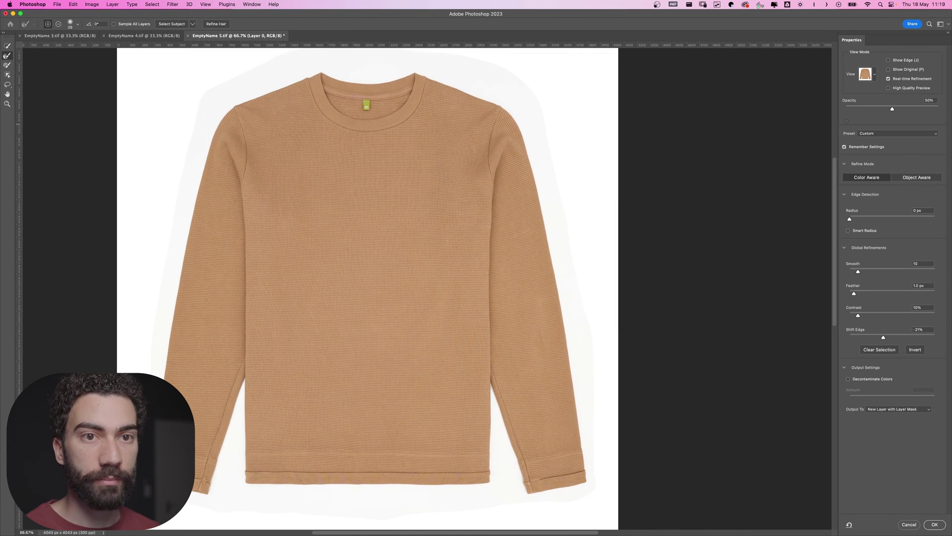
{"action": "left_click_drag", "start_coordinate": [921, 109], "coordinate": [943, 108]}
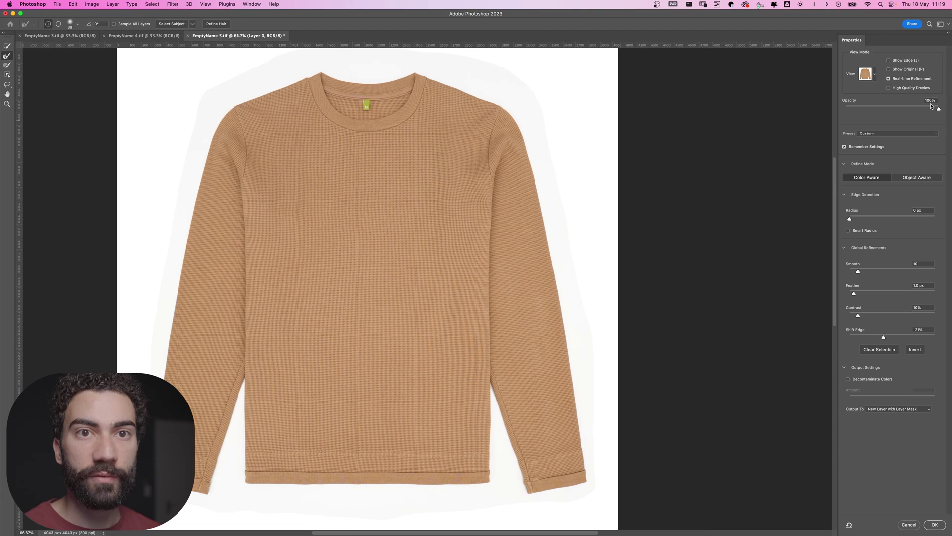
{"action": "left_click", "coordinate": [876, 75]}
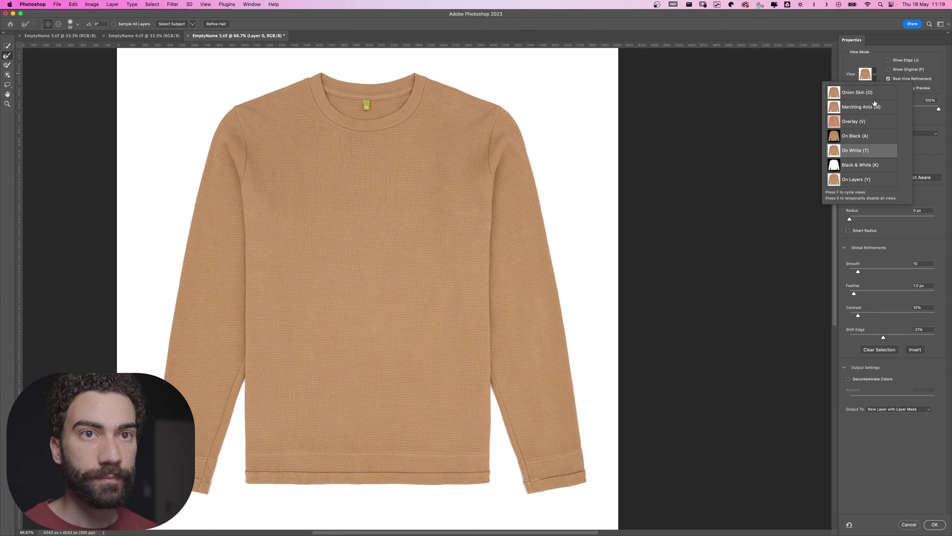
{"action": "left_click", "coordinate": [846, 154]}
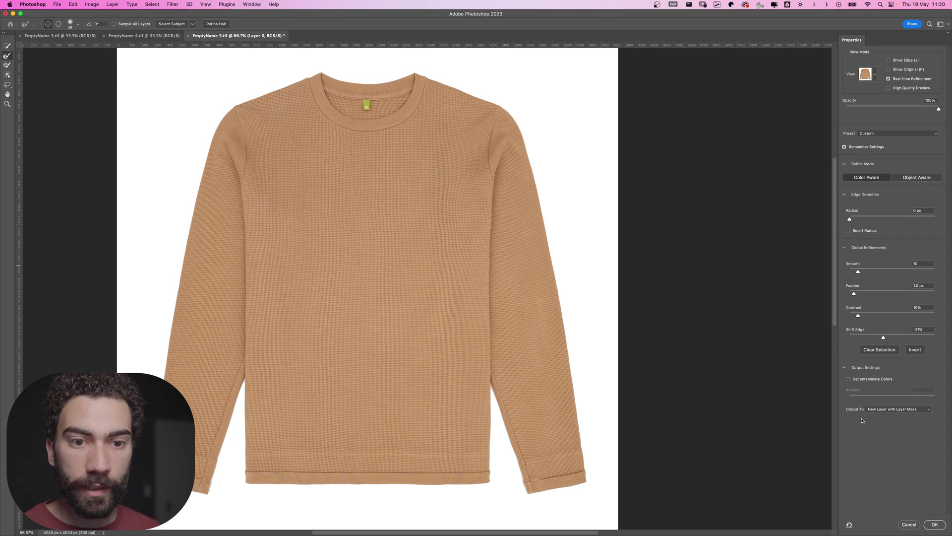
{"action": "left_click", "coordinate": [931, 524]}
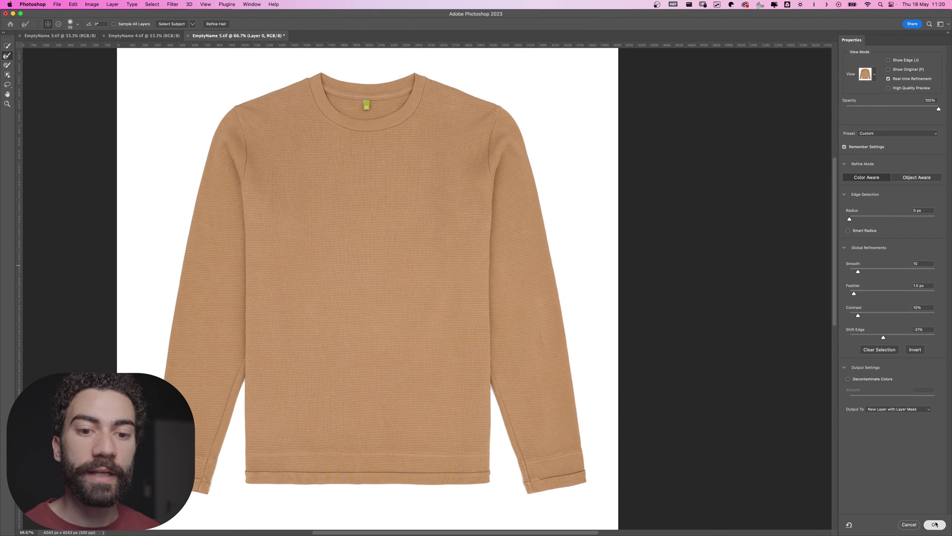
Add a Solid Color fill layer in white (ffffff) beneath the cutout sweater, and delete the original Layer 0.
{"action": "left_click", "coordinate": [857, 265]}
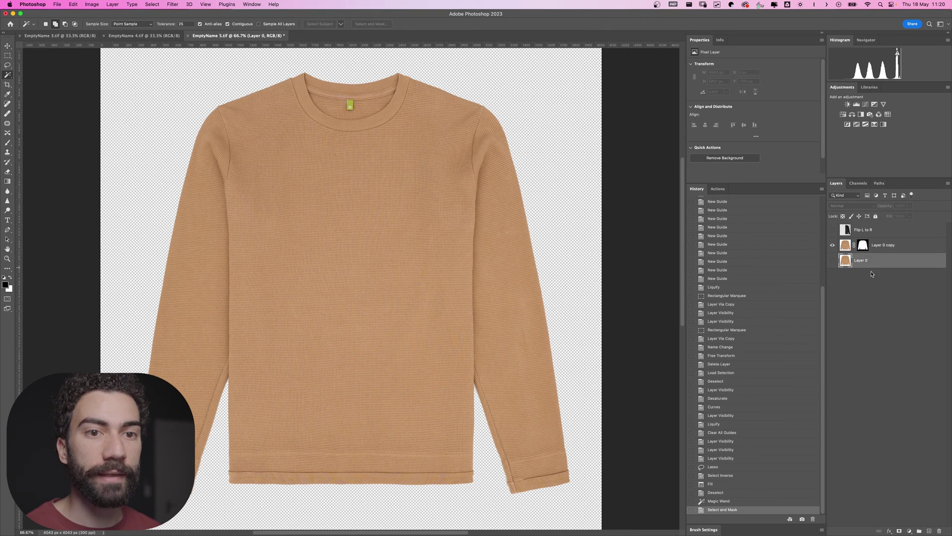
{"action": "left_click", "coordinate": [910, 530]}
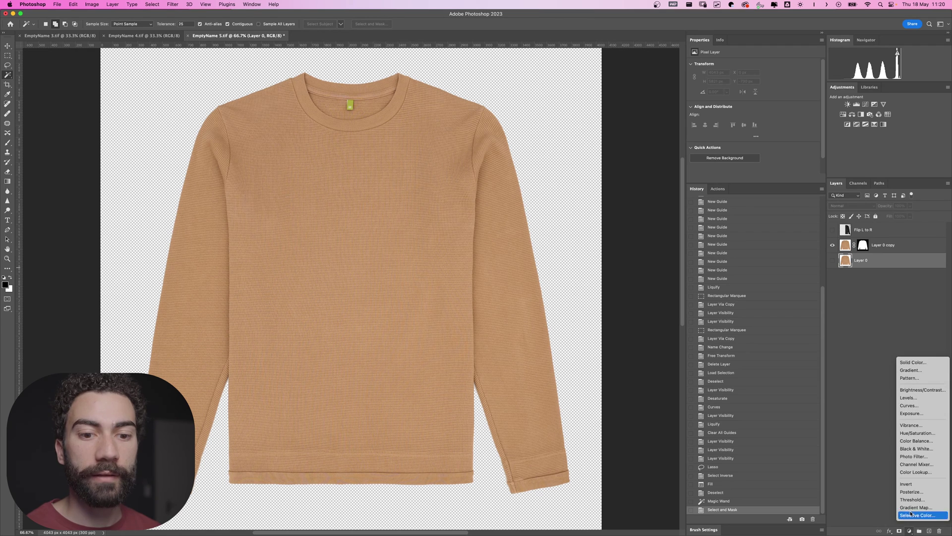
{"action": "left_click", "coordinate": [913, 362]}
{"action": "type", "text": "ffffff"}
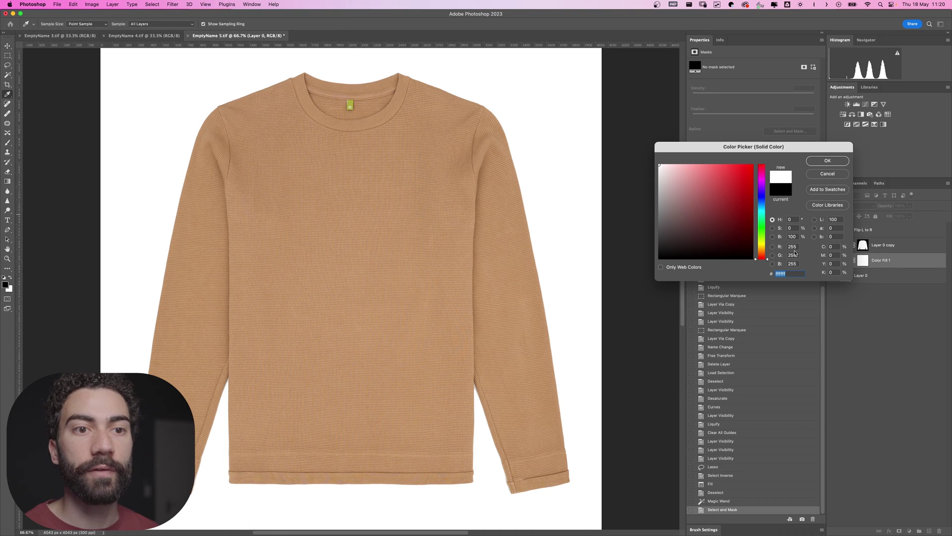
{"action": "left_click", "coordinate": [824, 163]}
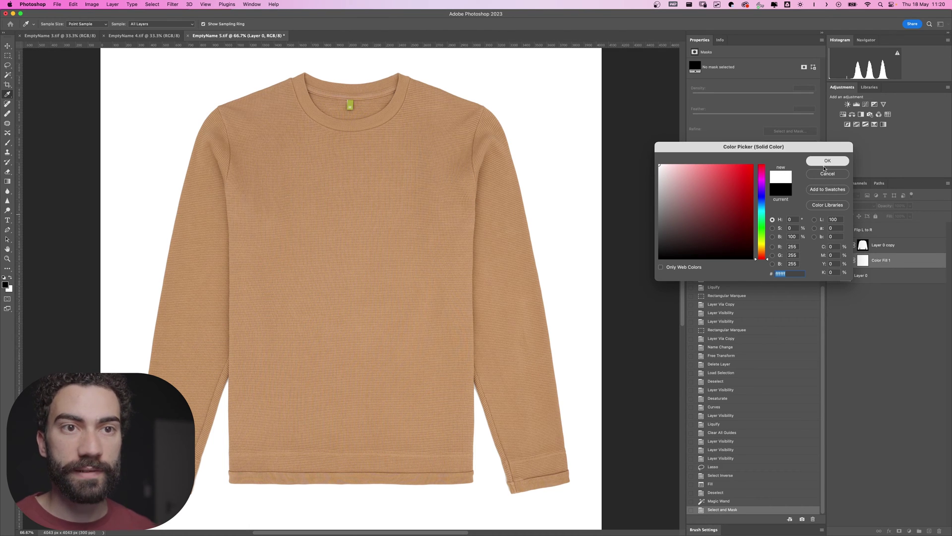
{"action": "left_click", "coordinate": [866, 281]}
{"action": "key", "text": "BackSpace"}
Check the full cutout against the white fill, and flatten all layers into a single background.
{"action": "key", "text": "super+minus"}
{"action": "key", "text": "super+minus"}
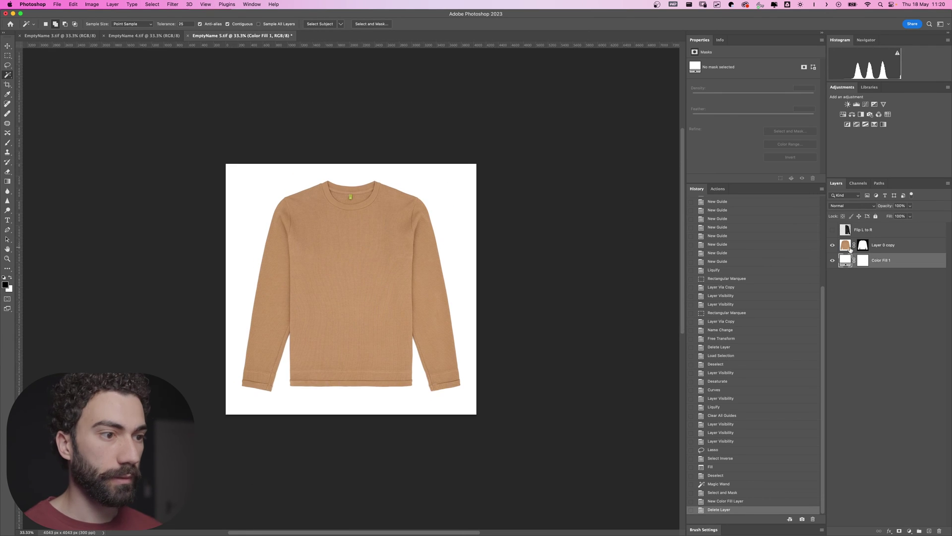
{"action": "left_click_drag", "start_coordinate": [323, 270], "coordinate": [362, 272]}
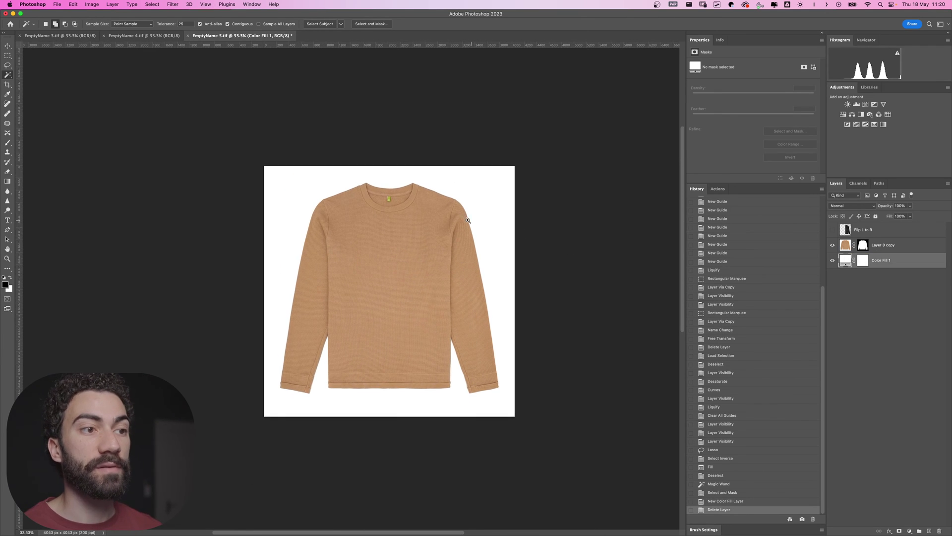
{"action": "left_click_drag", "start_coordinate": [457, 216], "coordinate": [467, 209]}
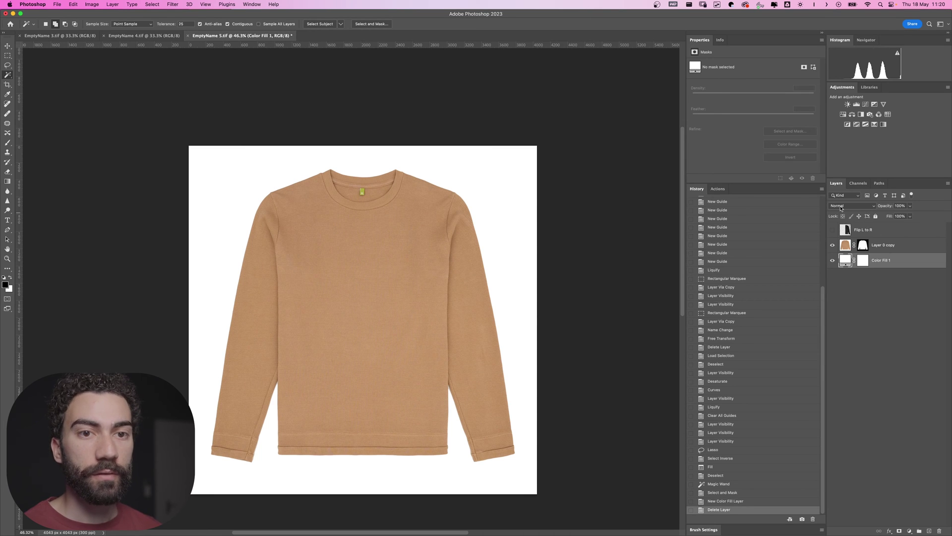
{"action": "key", "text": "super+shift+e"}
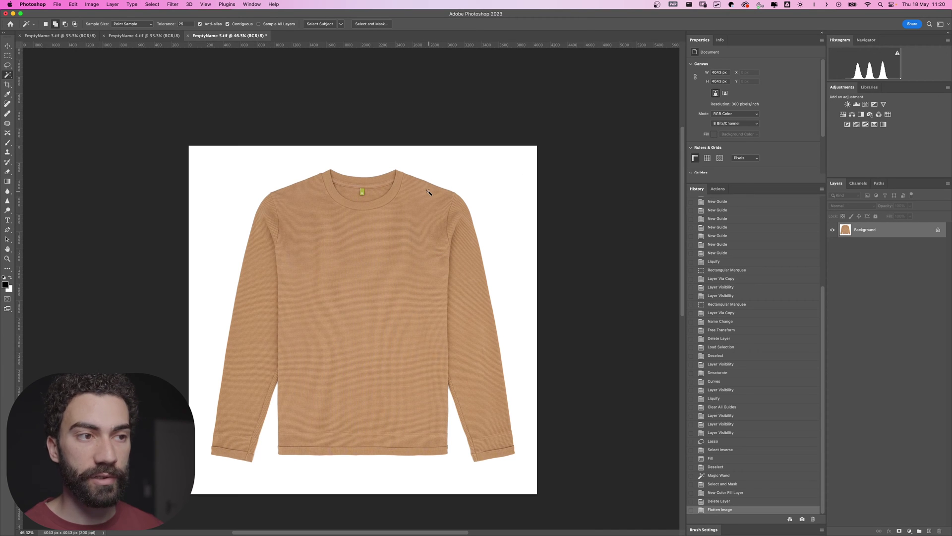
Try to clone-stamp the fabric creases below the right shoulder with the Clone Stamp at 100% opacity, and undo the stroke.
{"action": "scroll", "coordinate": [458, 200], "scroll_direction": "up", "scroll_amount": 6}
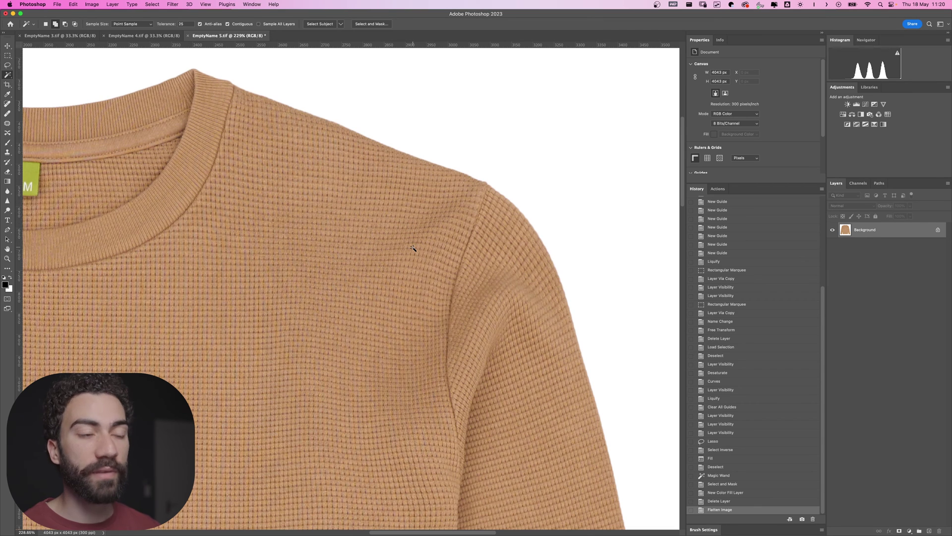
{"action": "key", "text": "s"}
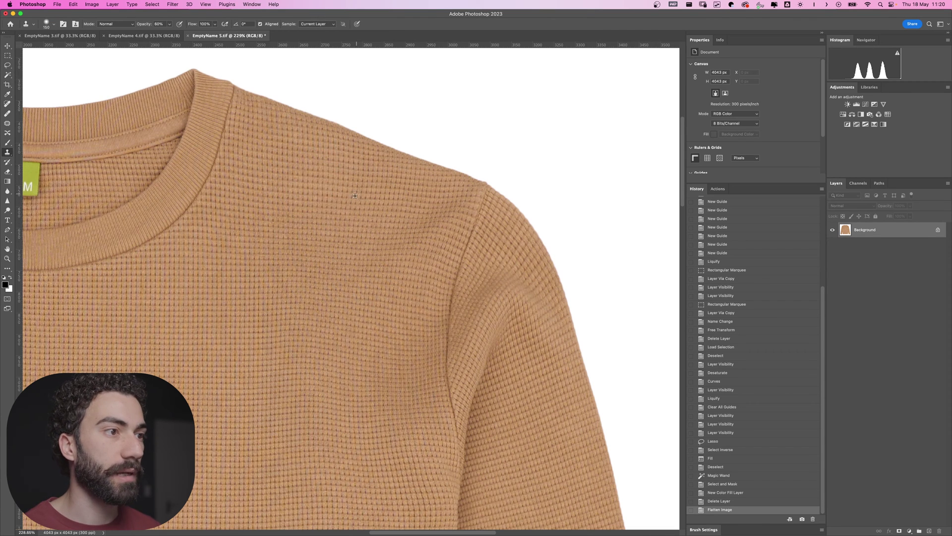
{"action": "left_click_drag", "start_coordinate": [442, 209], "coordinate": [436, 210]}
{"action": "key", "text": "0"}
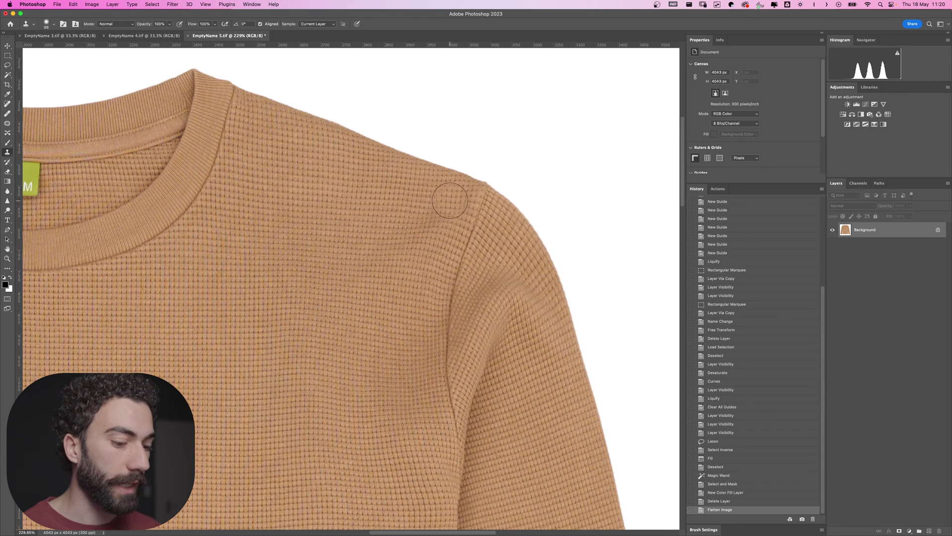
{"action": "left_click", "coordinate": [381, 274]}
{"action": "left_click", "coordinate": [382, 309]}
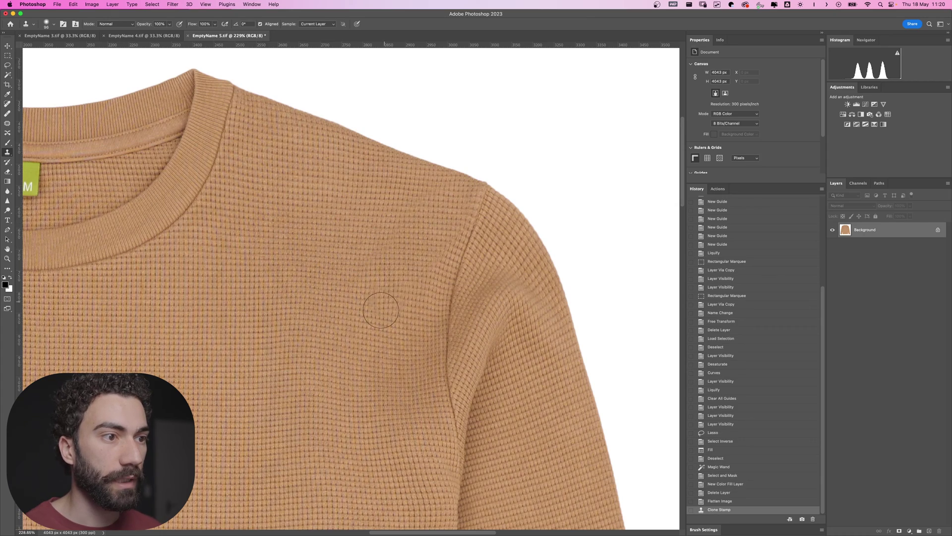
{"action": "left_click_drag", "start_coordinate": [433, 280], "coordinate": [461, 265]}
{"action": "scroll", "coordinate": [462, 266], "scroll_direction": "down", "scroll_amount": 2}
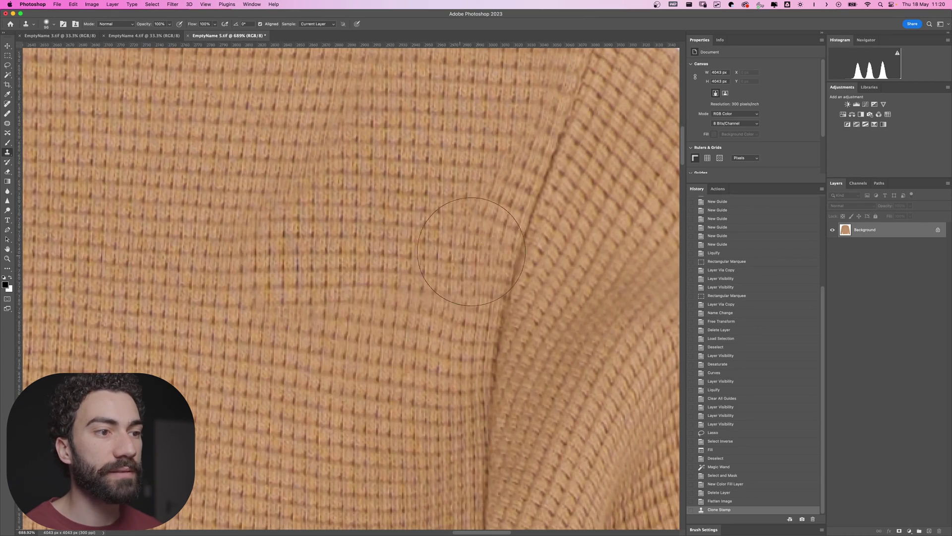
{"action": "scroll", "coordinate": [476, 225], "scroll_direction": "down", "scroll_amount": 3}
{"action": "key", "text": "super+z"}
{"action": "scroll", "coordinate": [476, 226], "scroll_direction": "down", "scroll_amount": 2}
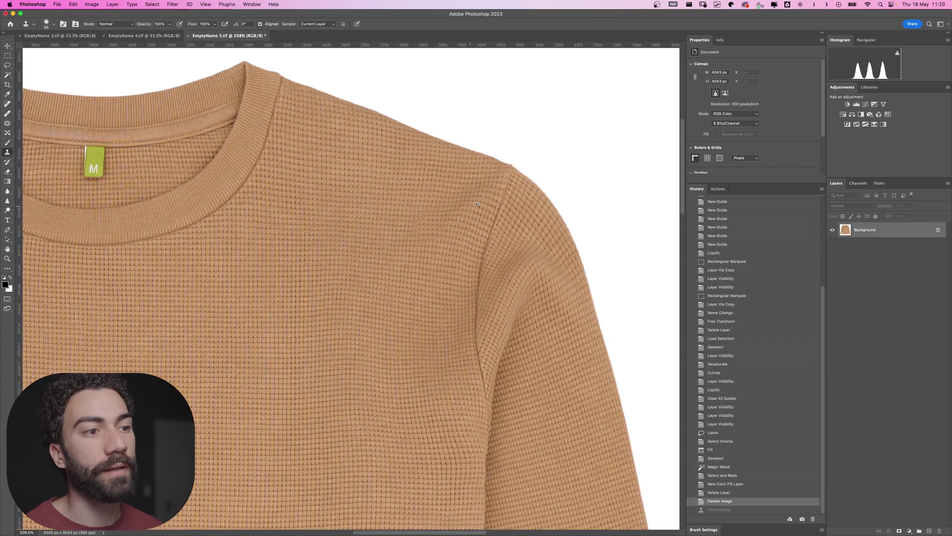
Run the Frequency separation action on the sweater, accepting a Dust & Scratches radius of 15 pixels.
{"action": "scroll", "coordinate": [463, 223], "scroll_direction": "down", "scroll_amount": 3}
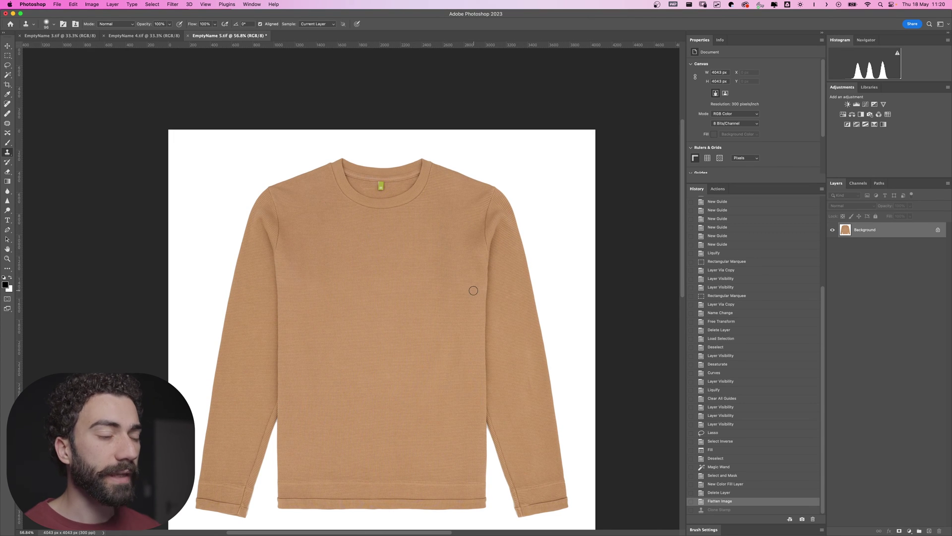
{"action": "left_click", "coordinate": [718, 189]}
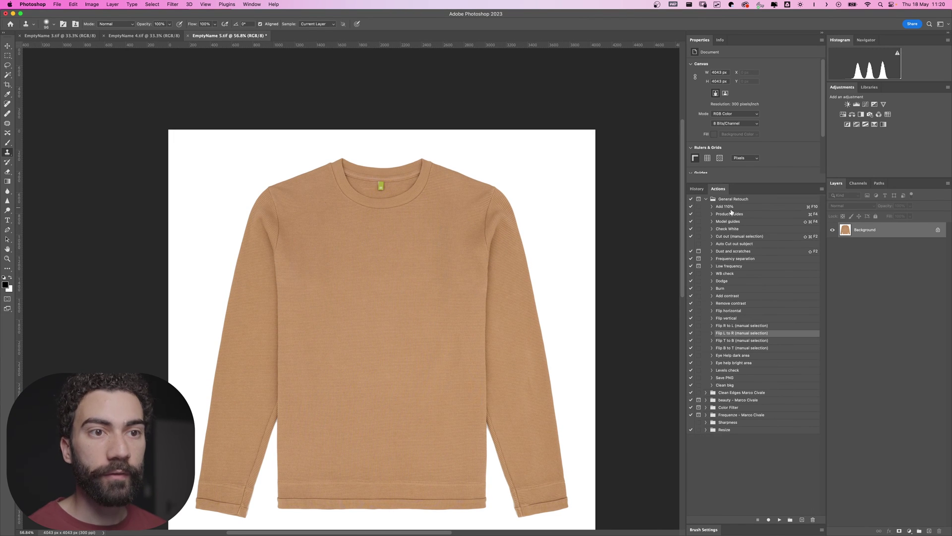
{"action": "left_click", "coordinate": [731, 260]}
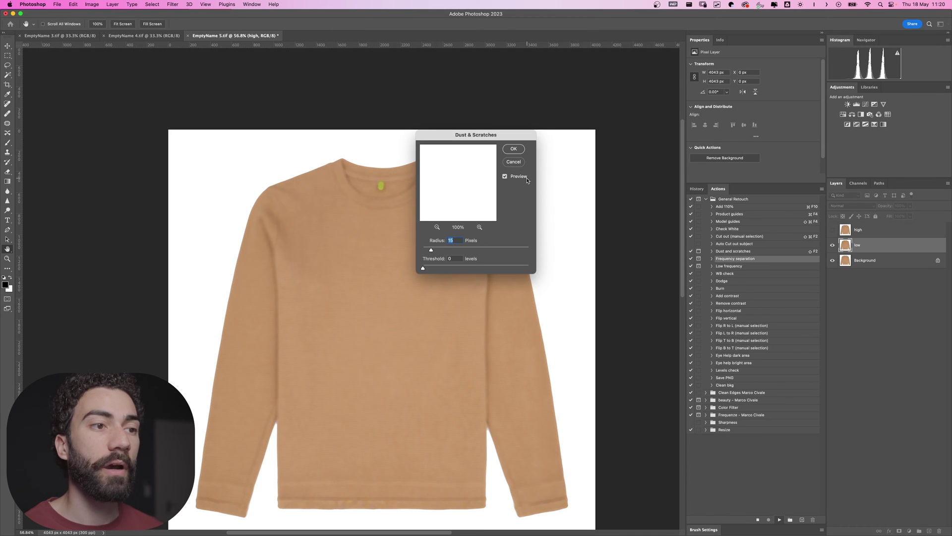
{"action": "left_click_drag", "start_coordinate": [507, 131], "coordinate": [638, 82]}
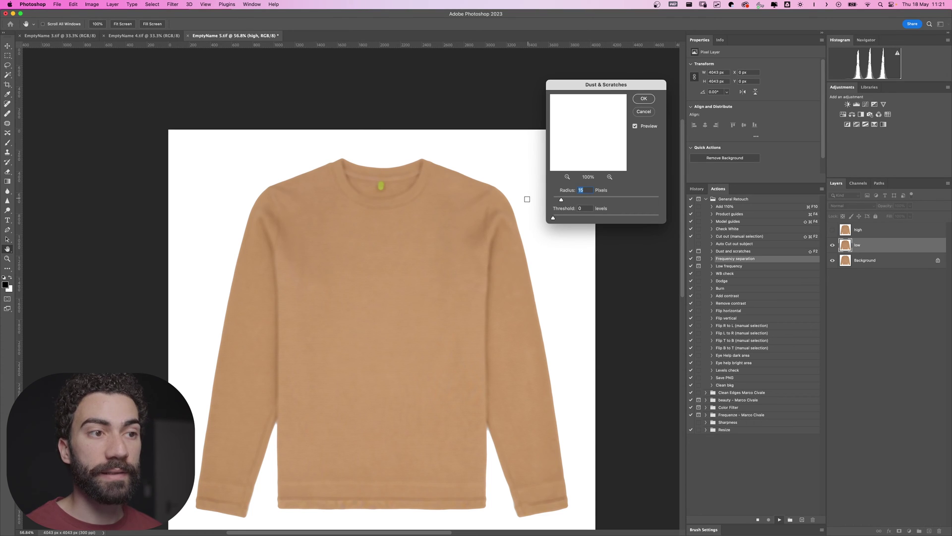
{"action": "left_click", "coordinate": [644, 102]}
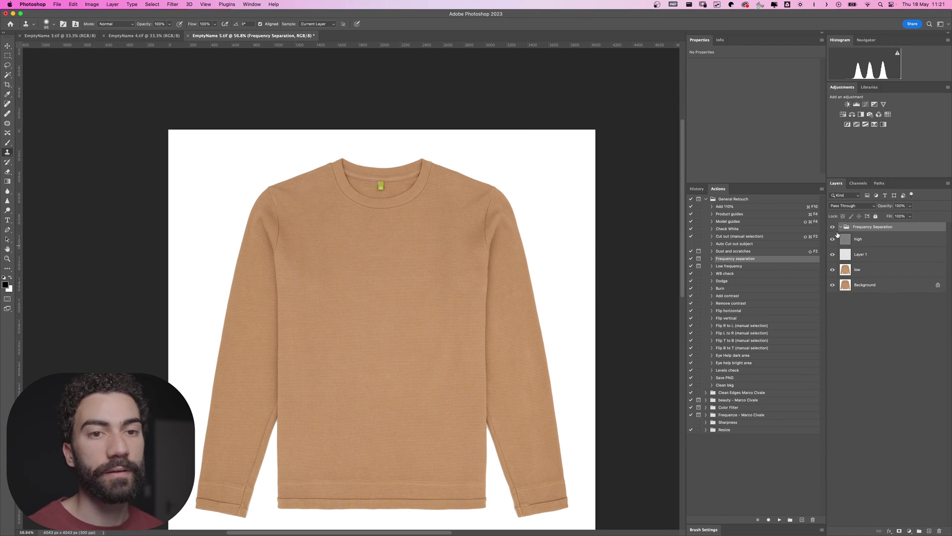
Compare the Frequency Separation layers by toggling their visibility, leaving the high layer hidden and Layer 1 selected.
{"action": "left_click", "coordinate": [833, 240]}
{"action": "left_click", "coordinate": [853, 255]}
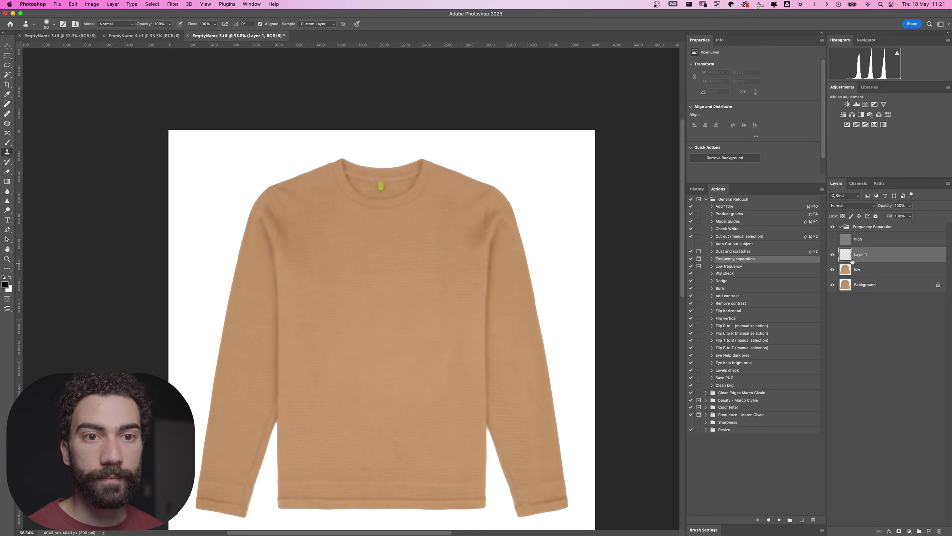
{"action": "left_click", "coordinate": [832, 255]}
{"action": "left_click", "coordinate": [833, 254]}
{"action": "left_click", "coordinate": [833, 241]}
{"action": "left_click", "coordinate": [833, 269]}
{"action": "left_click", "coordinate": [833, 270]}
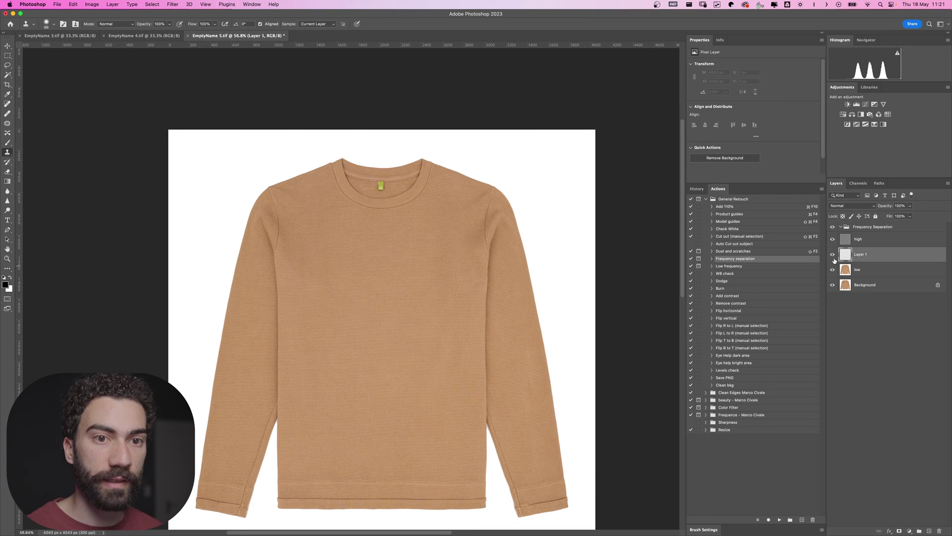
{"action": "left_click", "coordinate": [833, 239]}
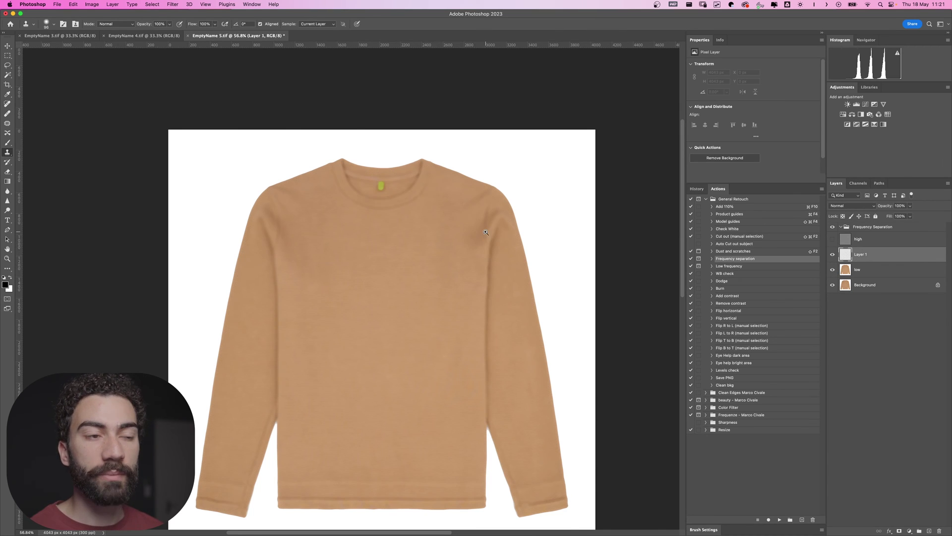
Smooth the uneven shading on the right shoulder and chest on Layer 1 with the Healing Brush.
{"action": "left_click_drag", "start_coordinate": [485, 232], "coordinate": [516, 232]}
{"action": "left_click", "coordinate": [7, 113]}
{"action": "left_click_drag", "start_coordinate": [395, 219], "coordinate": [420, 214]}
{"action": "left_click", "coordinate": [429, 268], "text": "alt"}
{"action": "mouse_move", "coordinate": [494, 204]}
{"action": "left_mouse_down"}
{"action": "mouse_move", "coordinate": [487, 214]}
{"action": "mouse_move", "coordinate": [505, 195]}
{"action": "mouse_move", "coordinate": [473, 237]}
{"action": "mouse_move", "coordinate": [473, 214]}
{"action": "left_mouse_up"}
{"action": "left_click_drag", "start_coordinate": [494, 171], "coordinate": [463, 186]}
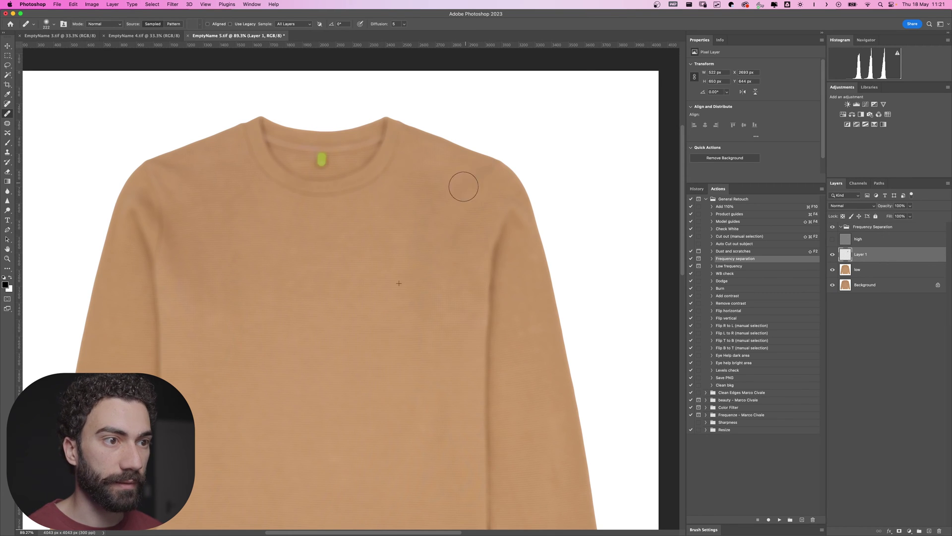
{"action": "left_click", "coordinate": [472, 167]}
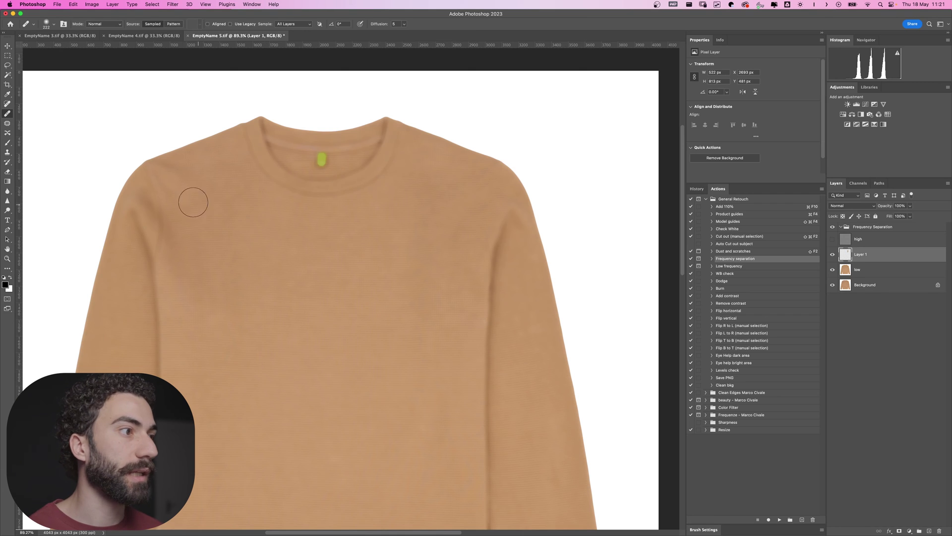
Heal the dark shading on the left shoulder and chest with a larger brush, and flatten the image.
{"action": "left_click", "coordinate": [170, 185]}
{"action": "left_click", "coordinate": [173, 200]}
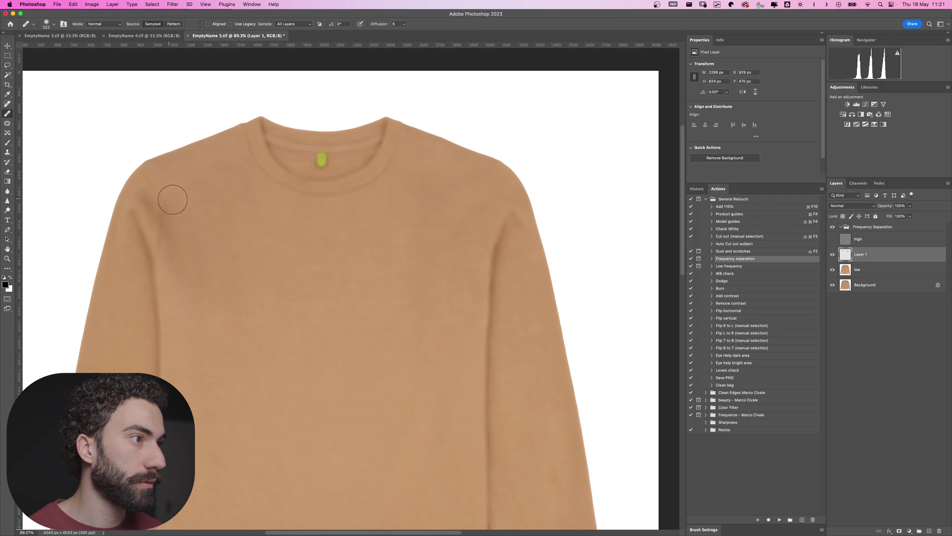
{"action": "key", "text": "]"}
{"action": "left_click", "coordinate": [248, 268], "text": "alt"}
{"action": "mouse_move", "coordinate": [174, 253]}
{"action": "left_mouse_down"}
{"action": "mouse_move", "coordinate": [152, 205]}
{"action": "mouse_move", "coordinate": [152, 187]}
{"action": "mouse_move", "coordinate": [160, 195]}
{"action": "mouse_move", "coordinate": [163, 172]}
{"action": "left_mouse_up"}
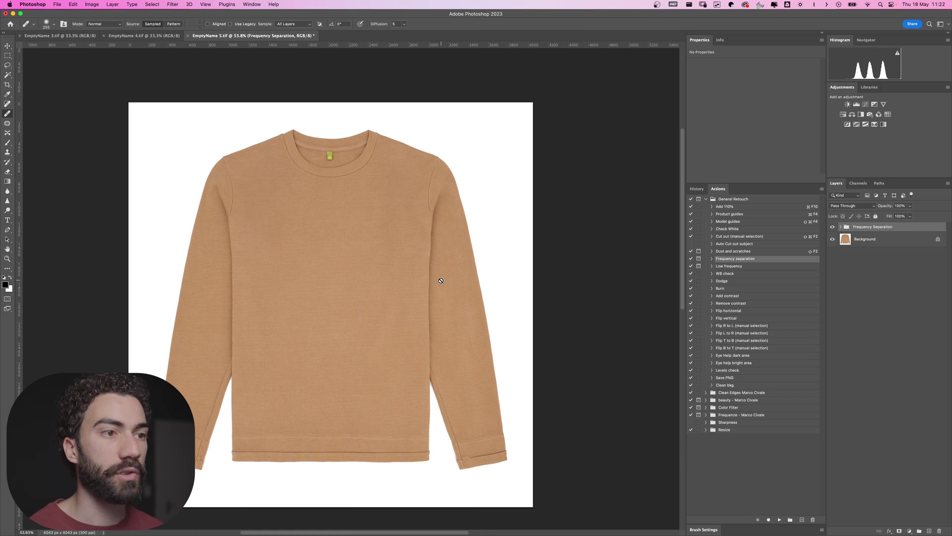
{"action": "key", "text": "super+minus"}
{"action": "key", "text": "super+shift+e"}
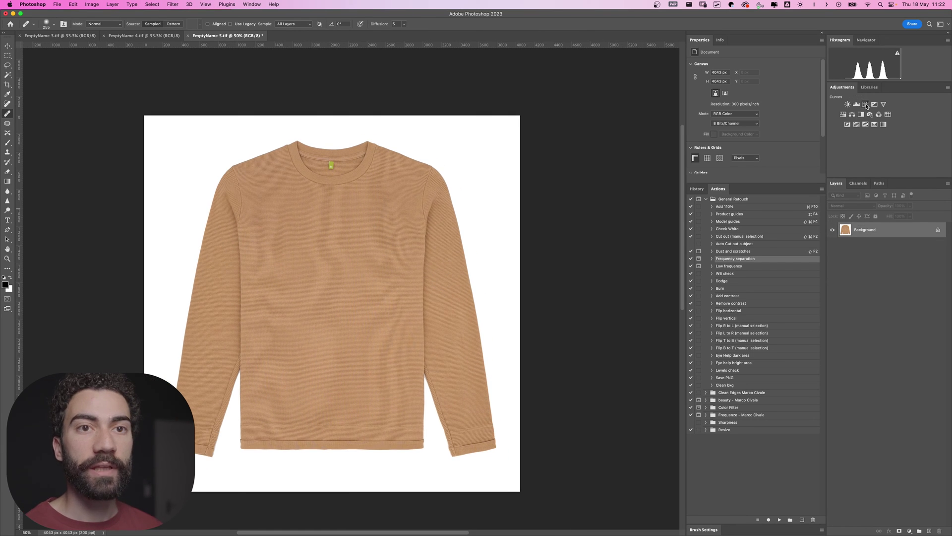
Brighten the sweater slightly with a Curves adjustment layer, and add a Hue/Saturation adjustment with saturation at +10.
{"action": "left_click", "coordinate": [865, 105]}
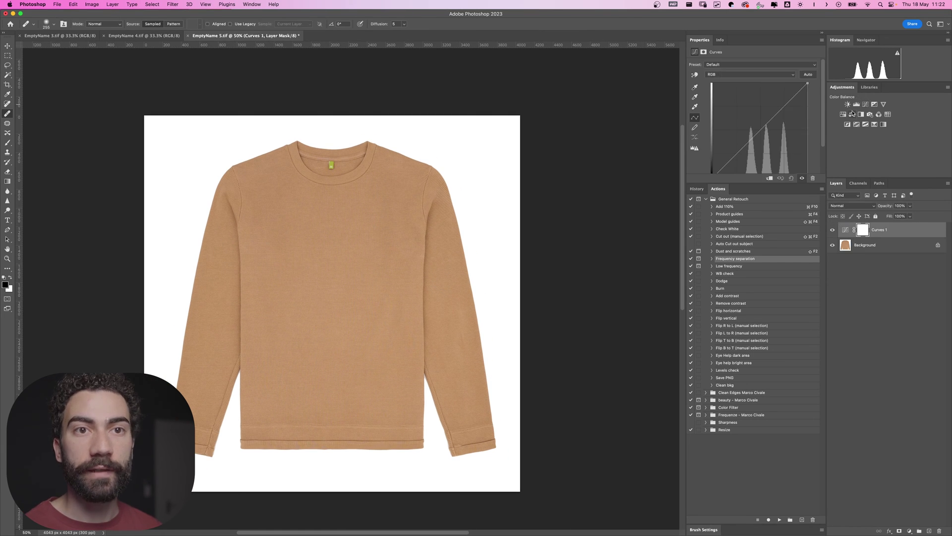
{"action": "left_click", "coordinate": [775, 113]}
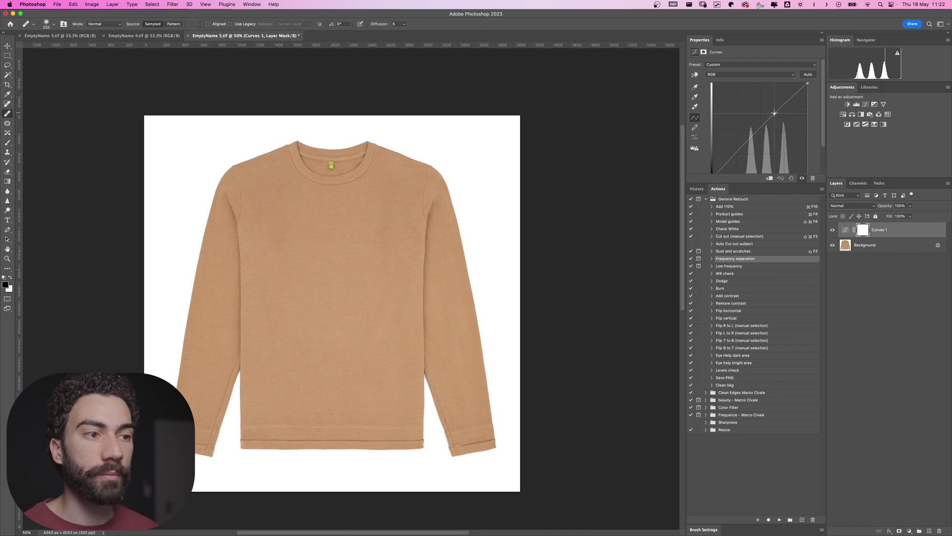
{"action": "left_click", "coordinate": [844, 115]}
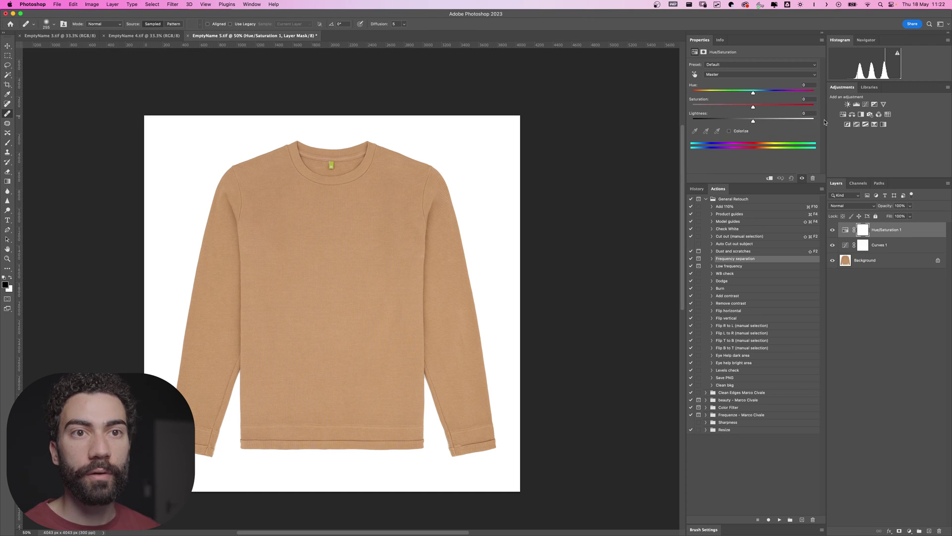
{"action": "left_click_drag", "start_coordinate": [753, 106], "coordinate": [758, 106]}
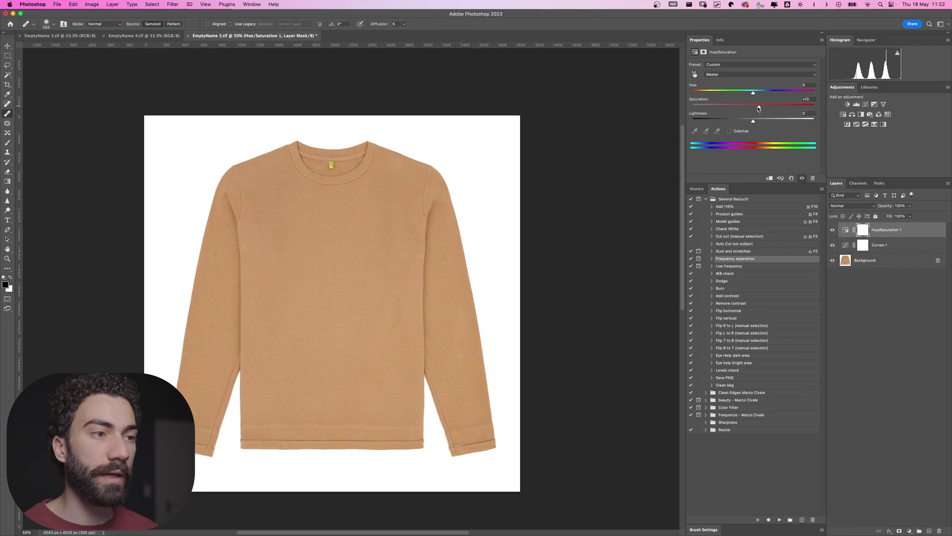
Save the sweater document as a layered TIFF with LZW compression, close it, and bring up EmptyName 4.tif.
{"action": "key", "text": "super+s"}
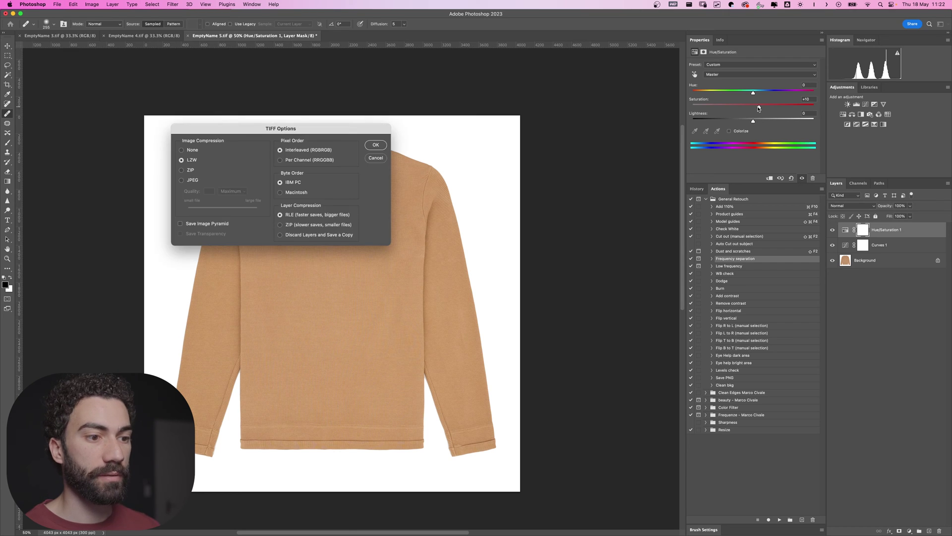
{"action": "key", "text": "Return"}
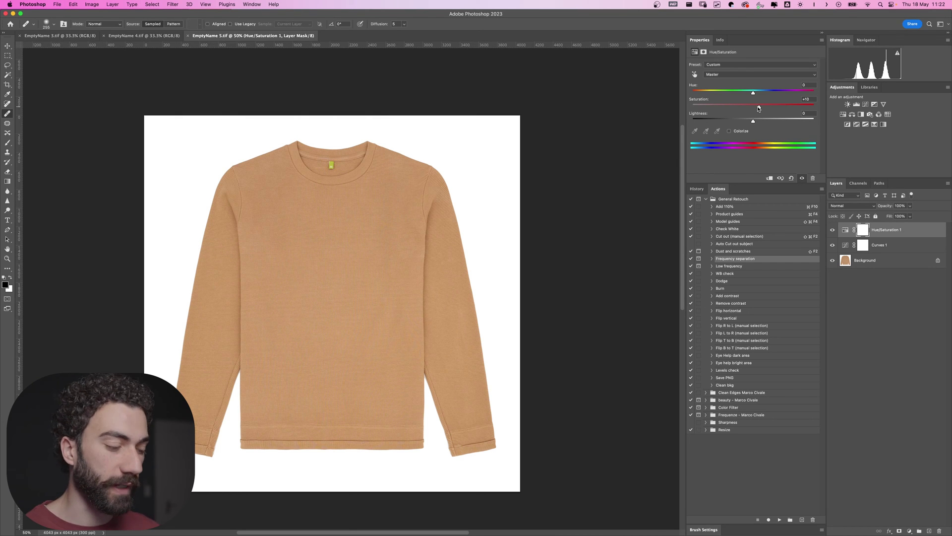
{"action": "key", "text": "super+w"}
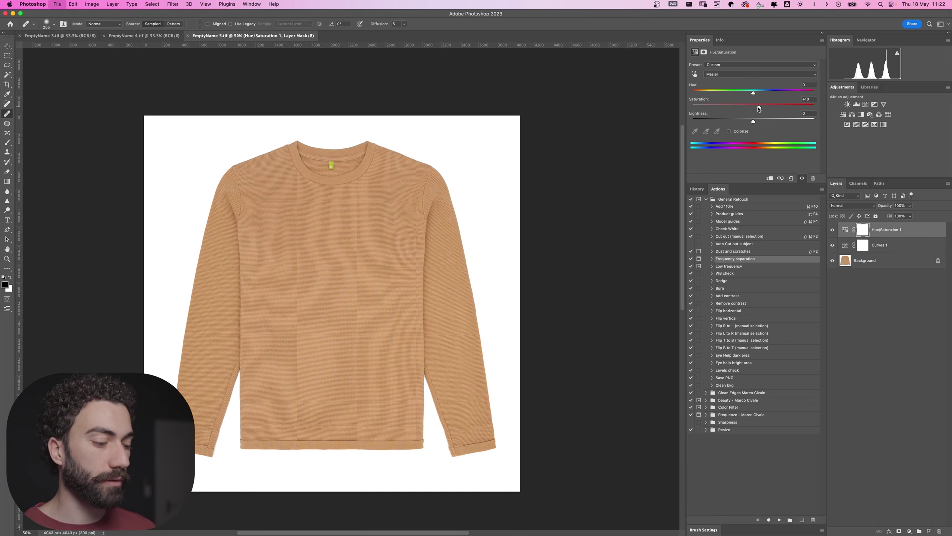
{"action": "left_click", "coordinate": [159, 37]}
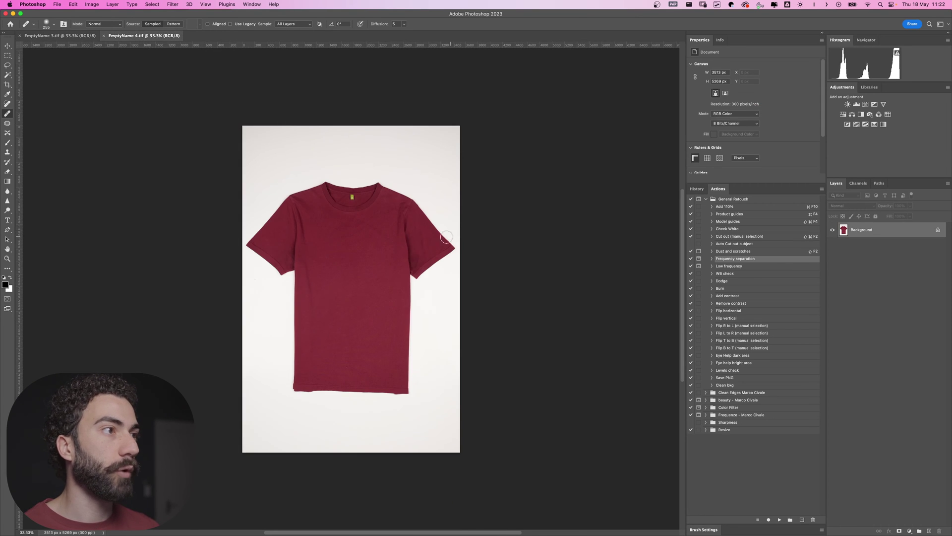
Run the Frequency separation action on the red T-shirt with a Dust & Scratches radius of 20 pixels.
{"action": "scroll", "coordinate": [446, 237], "scroll_direction": "up", "scroll_amount": 5}
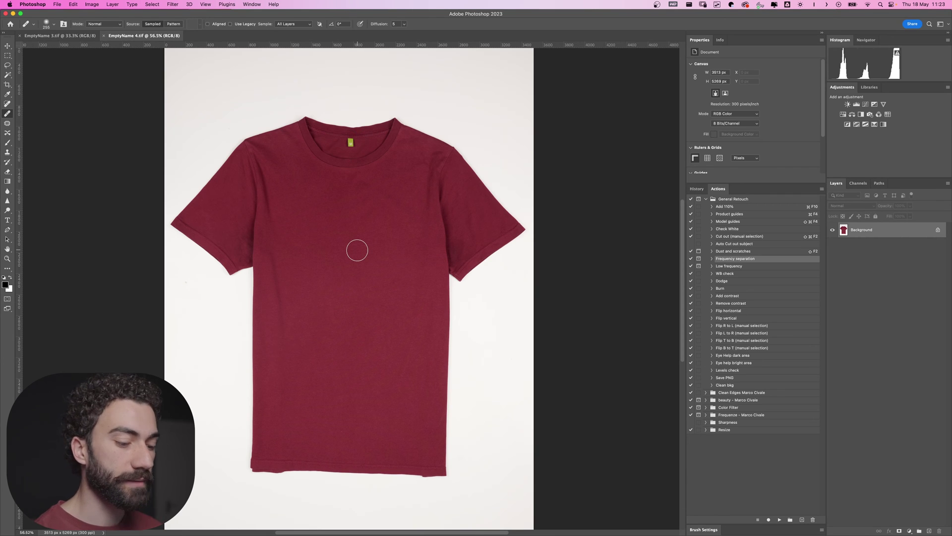
{"action": "left_click", "coordinate": [779, 519]}
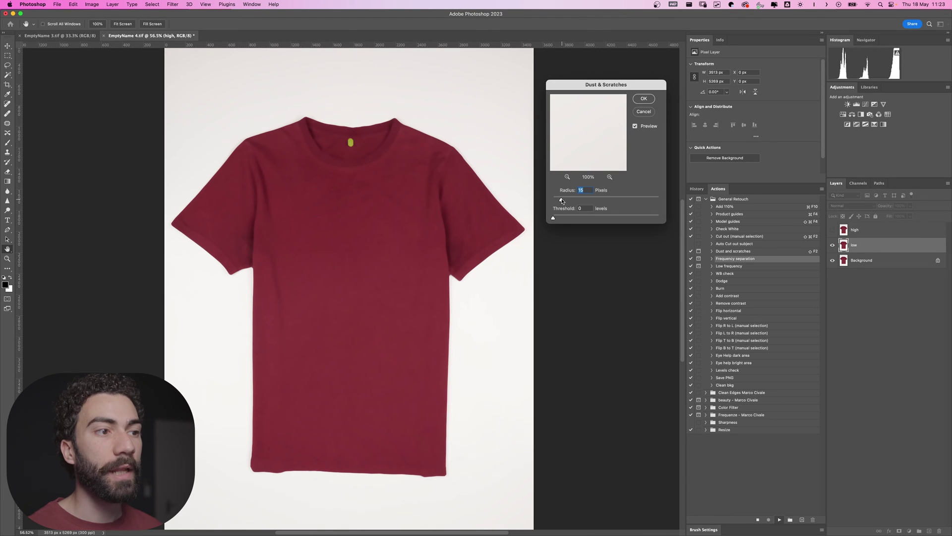
{"action": "left_click_drag", "start_coordinate": [562, 200], "coordinate": [566, 200]}
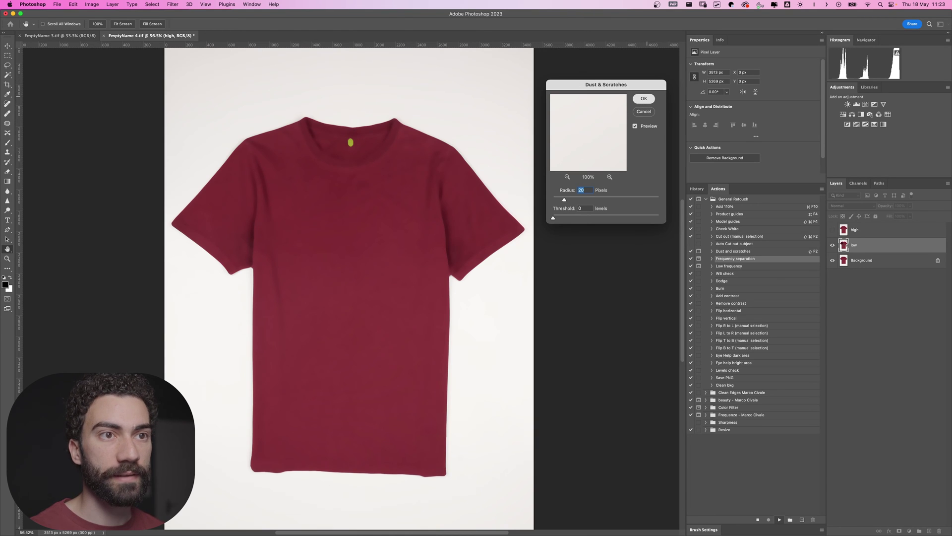
{"action": "key", "text": "Return"}
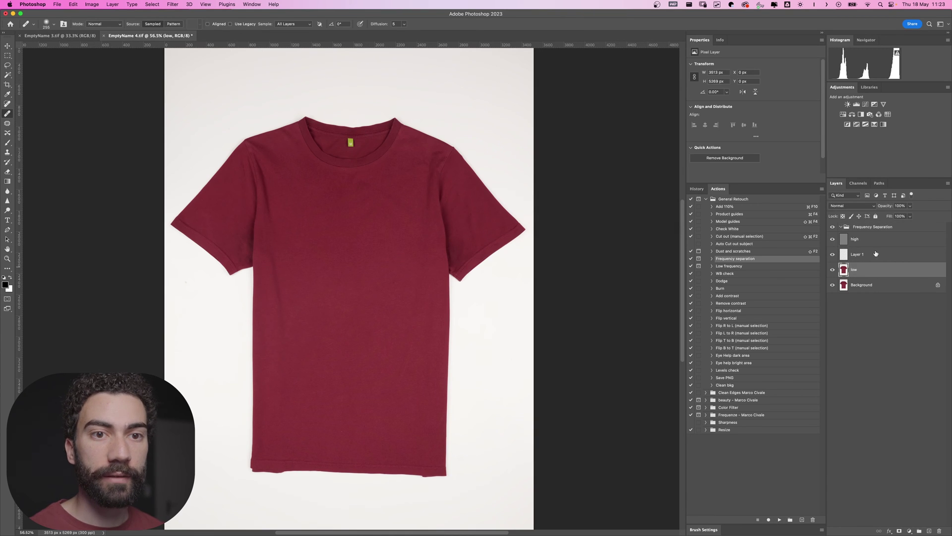
Hide the high layer and heal the dark fold along the left side of the T-shirt body on Layer 1.
{"action": "scroll", "coordinate": [279, 287], "scroll_direction": "up", "scroll_amount": 3}
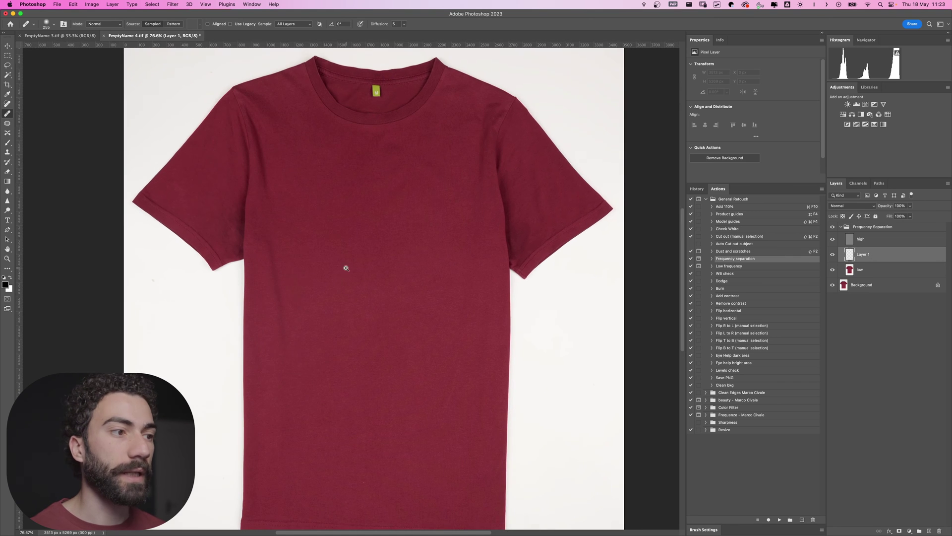
{"action": "left_click", "coordinate": [832, 239]}
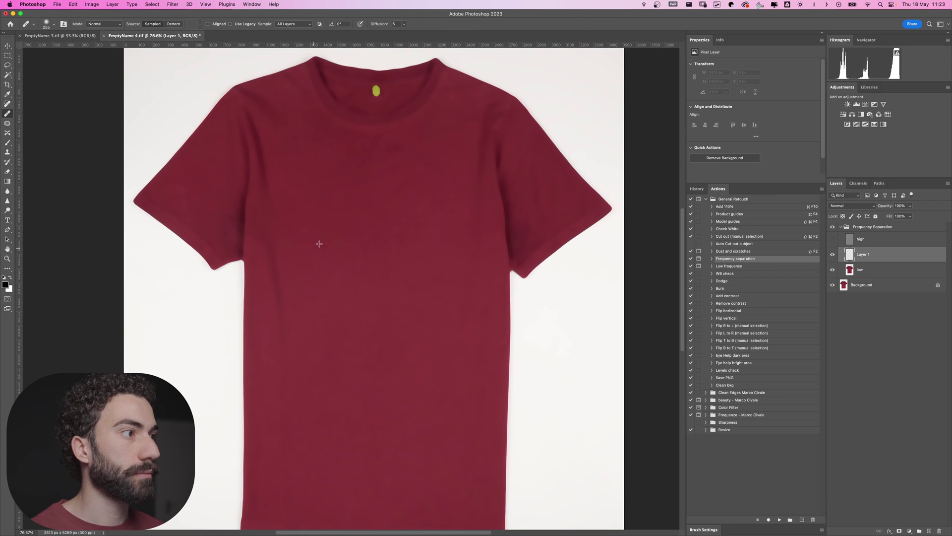
{"action": "left_click_drag", "start_coordinate": [315, 246], "coordinate": [304, 246], "text": "ctrl+alt"}
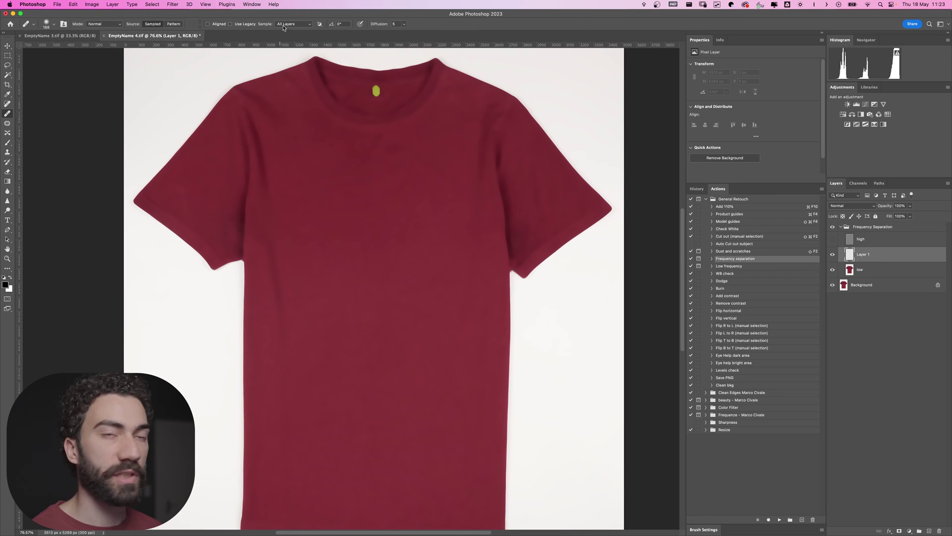
{"action": "left_click", "coordinate": [319, 258], "text": "alt"}
{"action": "left_click_drag", "start_coordinate": [290, 288], "coordinate": [299, 288], "text": "ctrl+alt"}
{"action": "mouse_move", "coordinate": [272, 239]}
{"action": "left_mouse_down"}
{"action": "mouse_move", "coordinate": [276, 291]}
{"action": "mouse_move", "coordinate": [271, 246]}
{"action": "left_mouse_up"}
{"action": "mouse_move", "coordinate": [274, 267]}
{"action": "left_mouse_down"}
{"action": "mouse_move", "coordinate": [285, 385]}
{"action": "mouse_move", "coordinate": [278, 281]}
{"action": "left_mouse_up"}
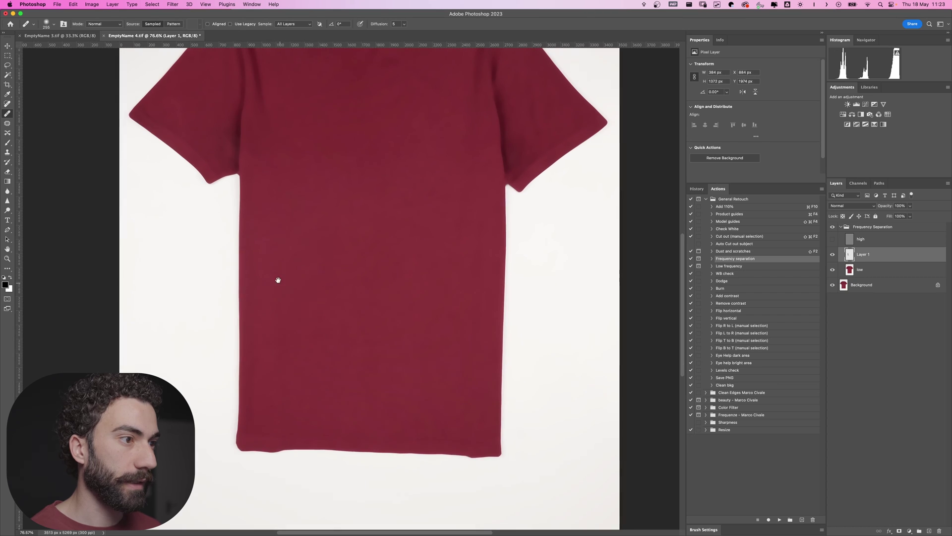
Heal the uneven shading on the T-shirt's left shoulder and upper sleeve with the Healing Brush on Layer 1.
{"action": "scroll", "coordinate": [280, 268], "scroll_direction": "up", "scroll_amount": 5}
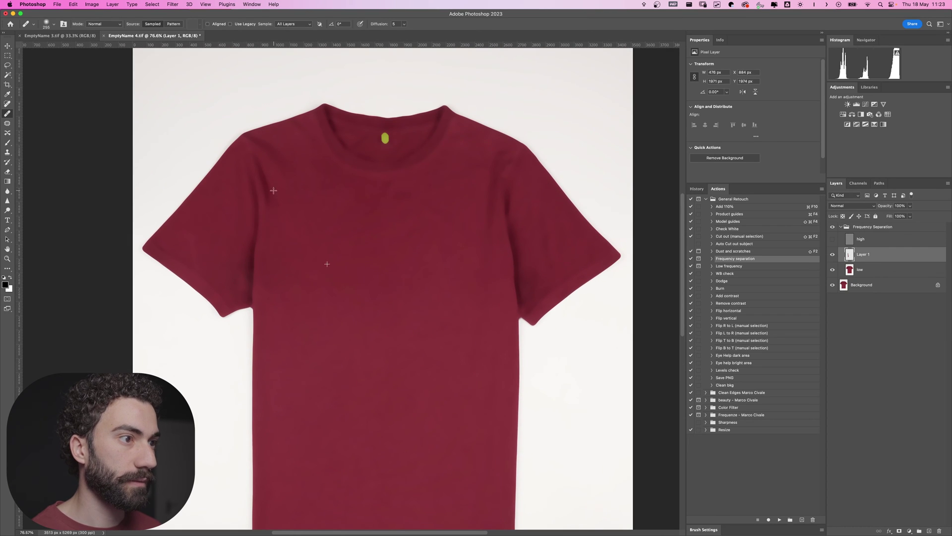
{"action": "left_click_drag", "start_coordinate": [268, 155], "coordinate": [275, 158]}
{"action": "mouse_move", "coordinate": [284, 155]}
{"action": "left_mouse_down", "text": "ctrl+alt"}
{"action": "mouse_move", "coordinate": [291, 186]}
{"action": "mouse_move", "coordinate": [300, 158]}
{"action": "left_mouse_up", "text": "ctrl+alt"}
{"action": "mouse_move", "coordinate": [302, 148]}
{"action": "left_mouse_down"}
{"action": "mouse_move", "coordinate": [314, 136]}
{"action": "mouse_move", "coordinate": [297, 126]}
{"action": "left_mouse_up"}
{"action": "mouse_move", "coordinate": [280, 136]}
{"action": "left_mouse_down"}
{"action": "mouse_move", "coordinate": [242, 142]}
{"action": "mouse_move", "coordinate": [275, 138]}
{"action": "left_mouse_up"}
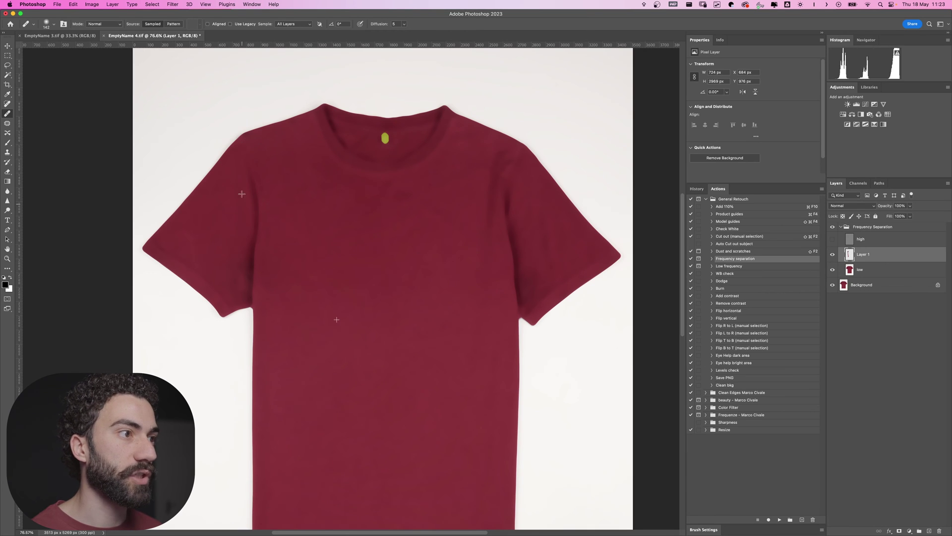
{"action": "left_click", "coordinate": [234, 219]}
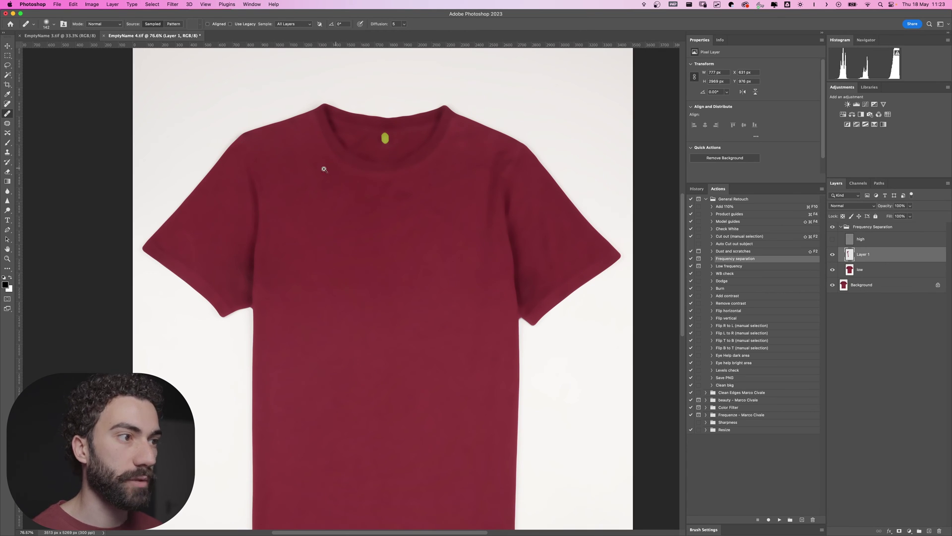
Heal the blotchy shading inside the neckline and on the center of the chest below the collar.
{"action": "scroll", "coordinate": [335, 170], "scroll_direction": "down", "scroll_amount": 3}
{"action": "left_click", "coordinate": [356, 150]}
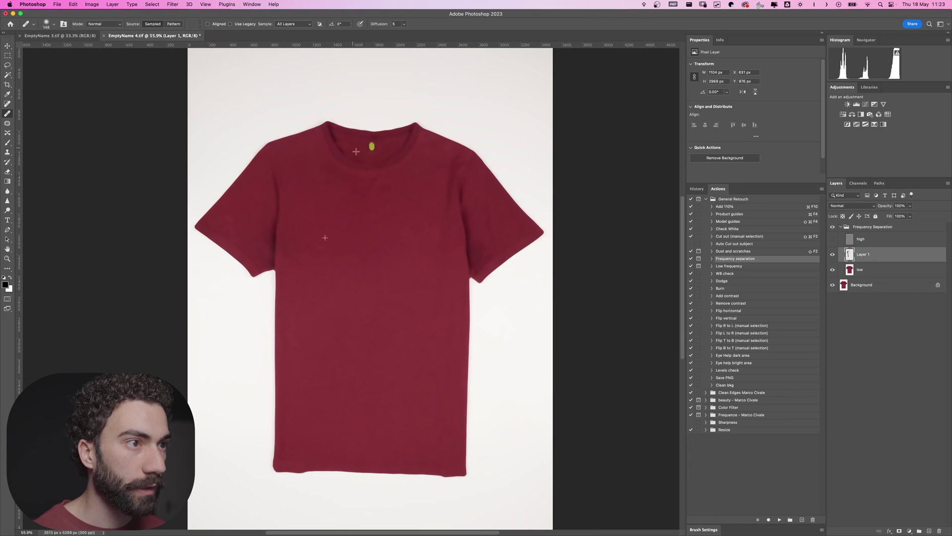
{"action": "left_click_drag", "start_coordinate": [382, 151], "coordinate": [392, 162]}
{"action": "mouse_move", "coordinate": [378, 175]}
{"action": "left_mouse_down"}
{"action": "mouse_move", "coordinate": [387, 217]}
{"action": "mouse_move", "coordinate": [371, 192]}
{"action": "mouse_move", "coordinate": [379, 225]}
{"action": "left_mouse_up"}
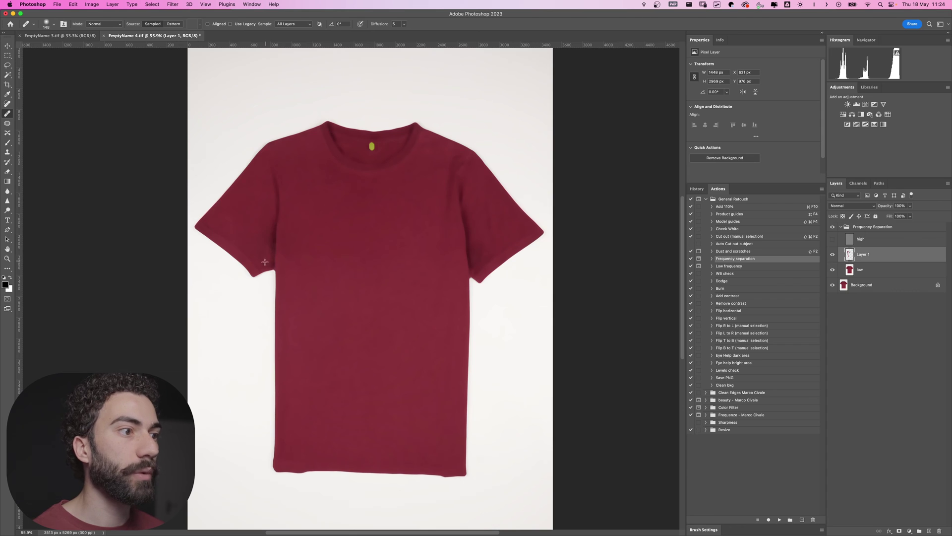
Try blending the dark shading near the left sleeve's underarm with the Mixer Brush, and undo the strokes.
{"action": "key", "text": "b"}
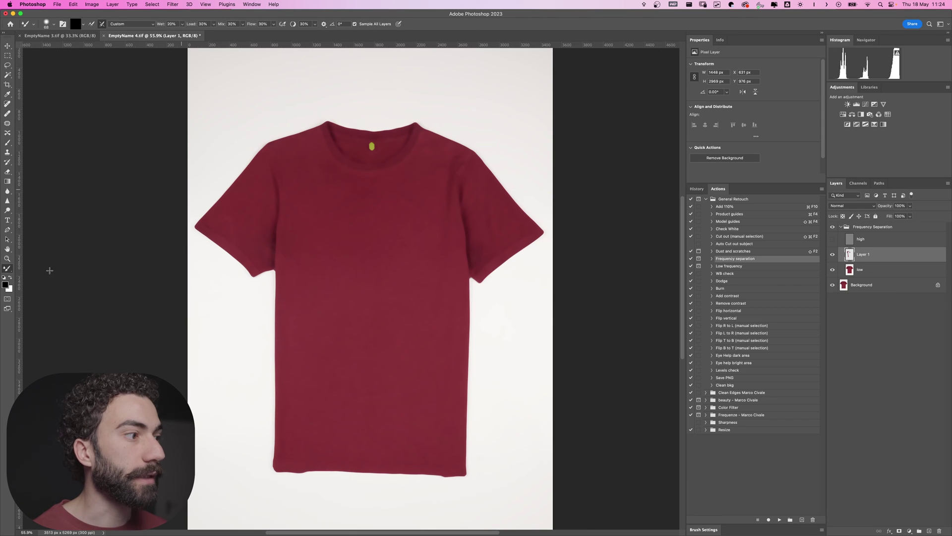
{"action": "right_click", "coordinate": [7, 269]}
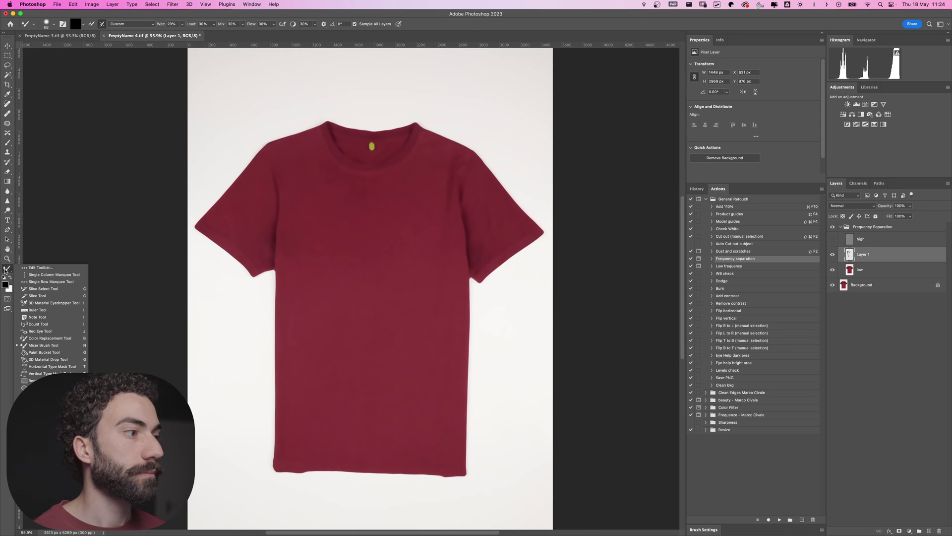
{"action": "left_click", "coordinate": [6, 269]}
{"action": "left_click_drag", "start_coordinate": [287, 217], "coordinate": [315, 218]}
{"action": "left_click_drag", "start_coordinate": [272, 260], "coordinate": [268, 300]}
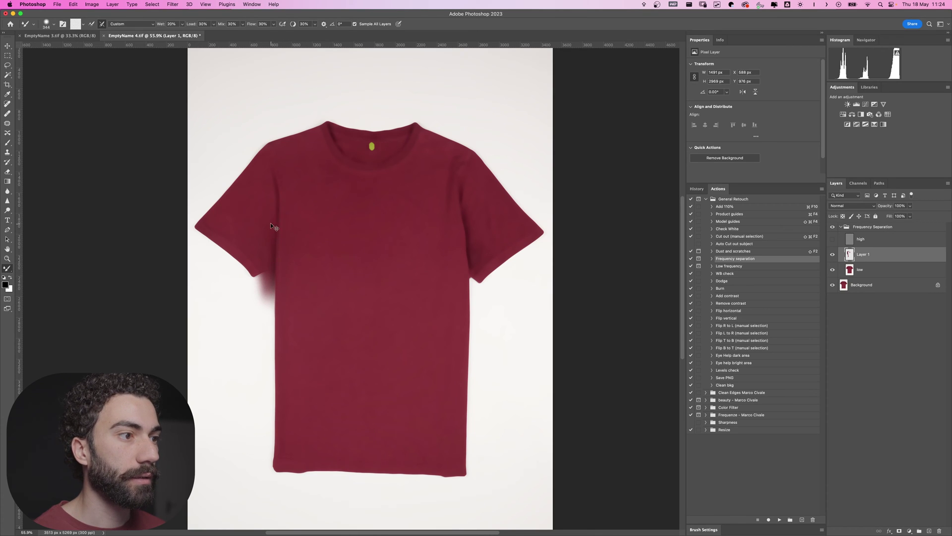
{"action": "key", "text": "super+z"}
{"action": "left_click_drag", "start_coordinate": [268, 247], "coordinate": [264, 308]}
{"action": "left_click_drag", "start_coordinate": [266, 204], "coordinate": [245, 247]}
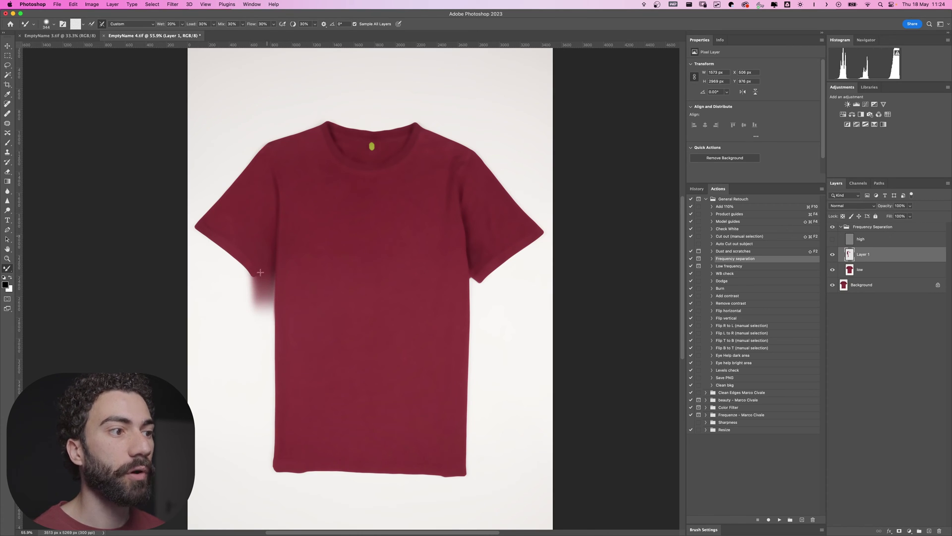
{"action": "key", "text": "super+z"}
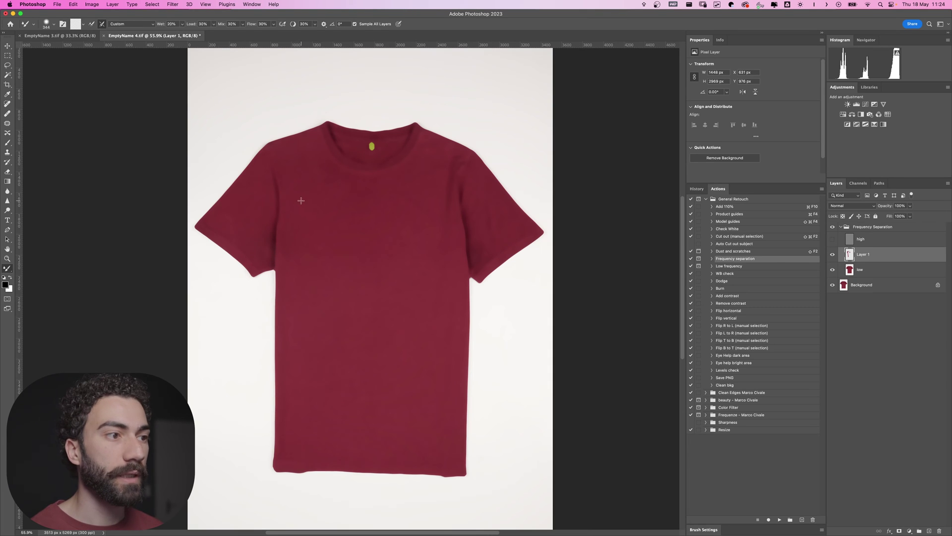
Paint the shirt's sampled red over the dark lower part of the left sleeve with a soft low-opacity Brush.
{"action": "key", "text": "b"}
{"action": "left_click_drag", "start_coordinate": [261, 276], "coordinate": [223, 277]}
{"action": "left_click_drag", "start_coordinate": [275, 299], "coordinate": [237, 300]}
{"action": "mouse_move", "coordinate": [246, 290]}
{"action": "left_mouse_down"}
{"action": "mouse_move", "coordinate": [230, 348]}
{"action": "mouse_move", "coordinate": [248, 146]}
{"action": "mouse_move", "coordinate": [250, 251]}
{"action": "left_mouse_up"}
{"action": "key", "text": "super+z"}
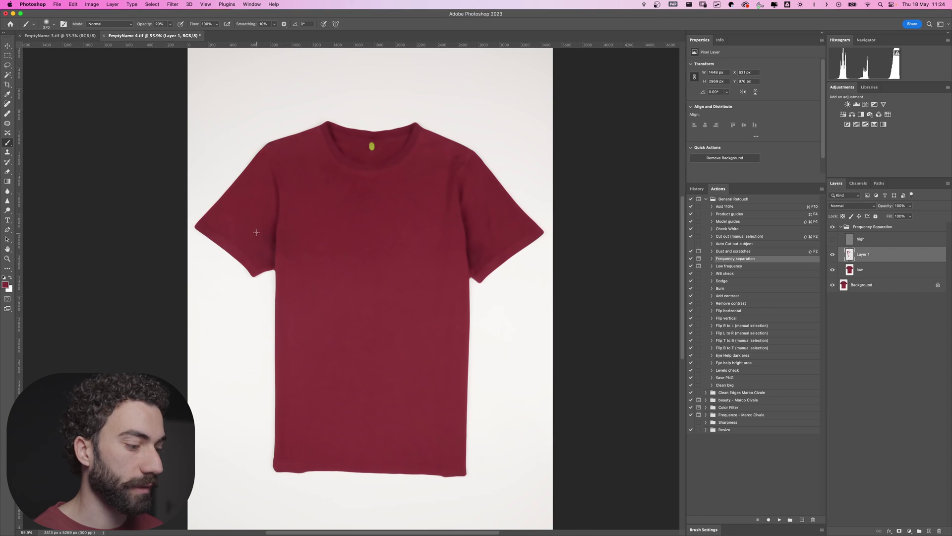
{"action": "left_click", "coordinate": [256, 273]}
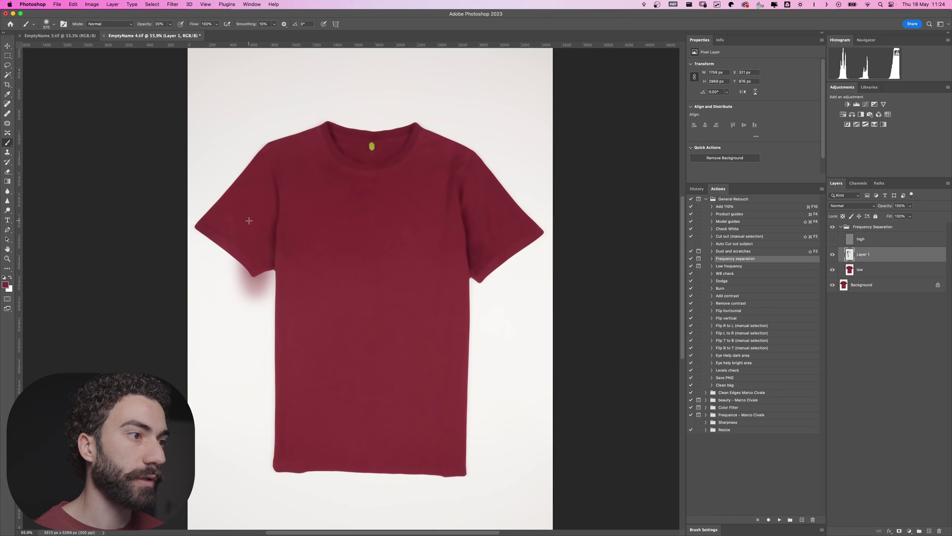
Even out the tone across the left sleeve and shoulder on Layer 1 with broad soft strokes.
{"action": "key", "text": "shift+b"}
{"action": "mouse_move", "coordinate": [262, 223]}
{"action": "left_mouse_down"}
{"action": "mouse_move", "coordinate": [259, 278]}
{"action": "mouse_move", "coordinate": [264, 211]}
{"action": "mouse_move", "coordinate": [263, 271]}
{"action": "mouse_move", "coordinate": [250, 215]}
{"action": "mouse_move", "coordinate": [239, 230]}
{"action": "mouse_move", "coordinate": [216, 232]}
{"action": "mouse_move", "coordinate": [212, 221]}
{"action": "mouse_move", "coordinate": [312, 126]}
{"action": "left_mouse_up"}
{"action": "left_click_drag", "start_coordinate": [335, 193], "coordinate": [344, 193]}
{"action": "left_click_drag", "start_coordinate": [381, 240], "coordinate": [404, 243]}
Sample the chest color and paint it over the shirt body and left shoulder with a large soft Brush on Layer 1.
{"action": "key", "text": "b"}
{"action": "left_click", "coordinate": [344, 213], "text": "alt"}
{"action": "mouse_move", "coordinate": [341, 252]}
{"action": "left_mouse_down"}
{"action": "mouse_move", "coordinate": [389, 189]}
{"action": "mouse_move", "coordinate": [374, 236]}
{"action": "left_mouse_up"}
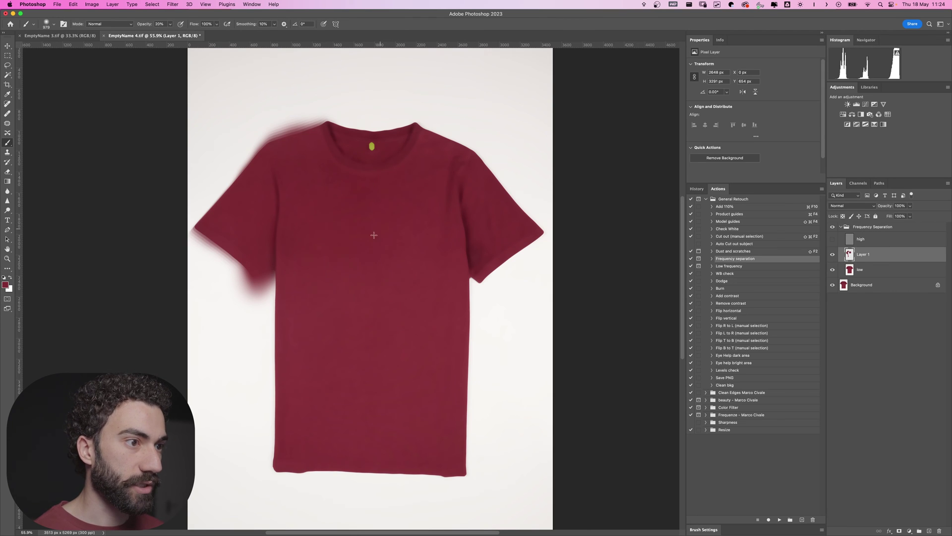
{"action": "mouse_move", "coordinate": [418, 441]}
{"action": "left_mouse_down"}
{"action": "mouse_move", "coordinate": [357, 417]}
{"action": "mouse_move", "coordinate": [328, 312]}
{"action": "mouse_move", "coordinate": [314, 441]}
{"action": "mouse_move", "coordinate": [387, 473]}
{"action": "mouse_move", "coordinate": [419, 242]}
{"action": "left_mouse_up"}
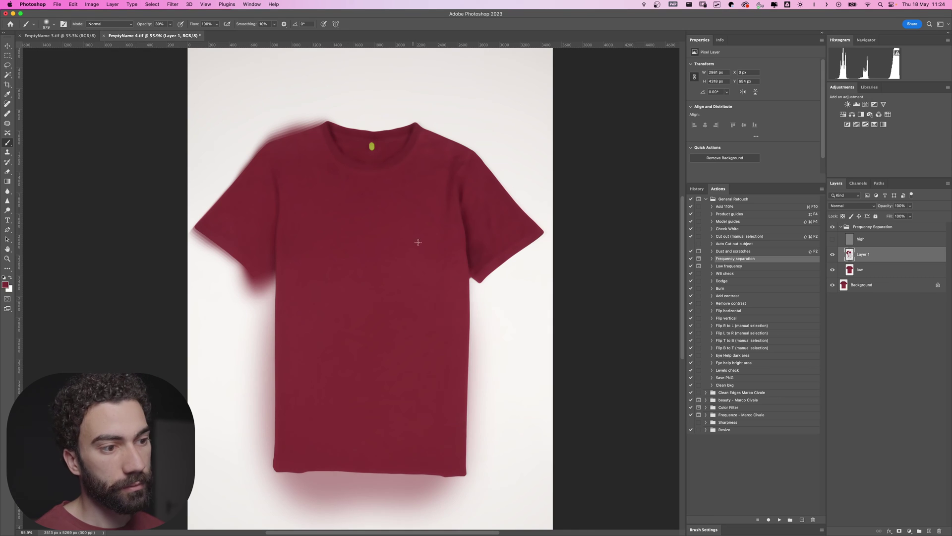
{"action": "mouse_move", "coordinate": [317, 195]}
{"action": "left_mouse_down"}
{"action": "mouse_move", "coordinate": [407, 259]}
{"action": "mouse_move", "coordinate": [323, 400]}
{"action": "mouse_move", "coordinate": [354, 341]}
{"action": "mouse_move", "coordinate": [266, 174]}
{"action": "mouse_move", "coordinate": [373, 134]}
{"action": "mouse_move", "coordinate": [308, 145]}
{"action": "left_mouse_up"}
{"action": "key", "text": "shift+b"}
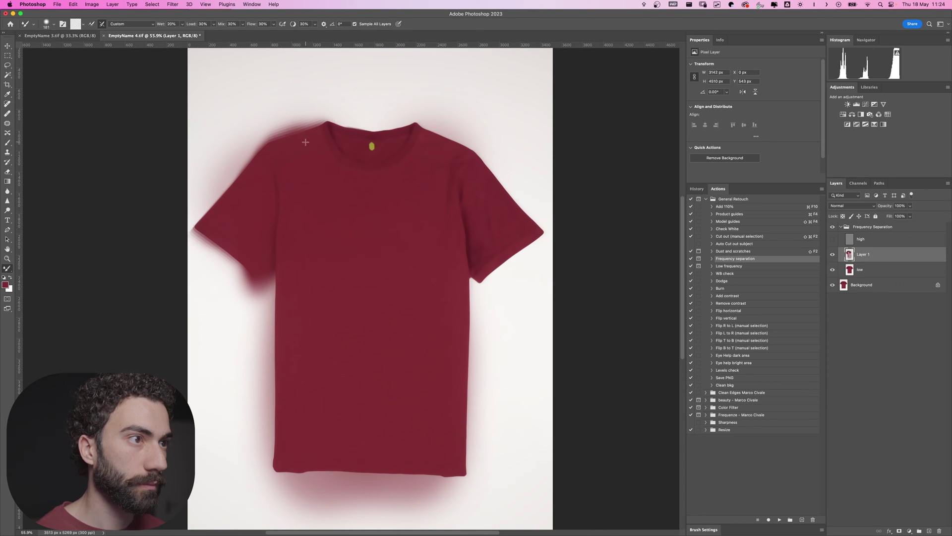
Show the high layer and smooth the fabric creases beside the left shoulder seam on it with the Clone Stamp.
{"action": "left_click", "coordinate": [833, 239]}
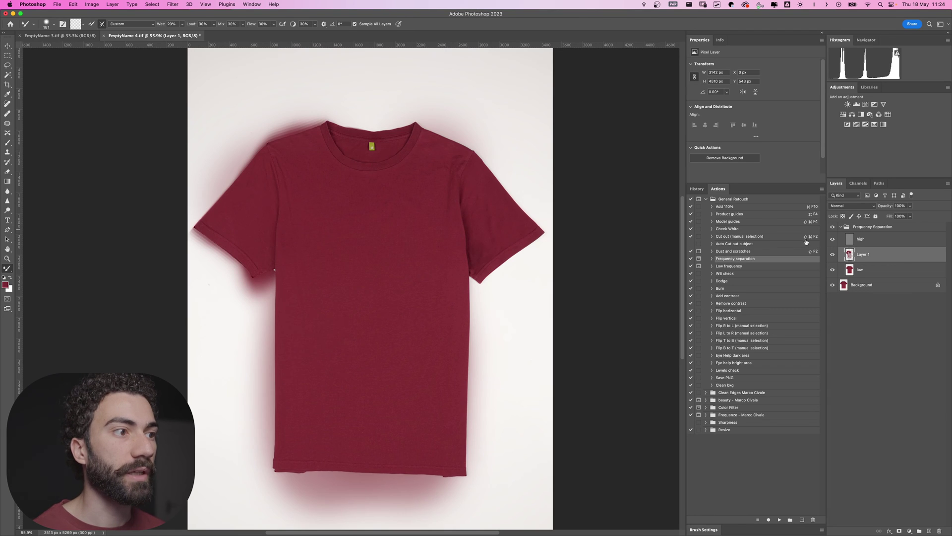
{"action": "left_click", "coordinate": [863, 245]}
{"action": "mouse_move", "coordinate": [298, 209]}
{"action": "left_mouse_down"}
{"action": "mouse_move", "coordinate": [319, 208]}
{"action": "mouse_move", "coordinate": [336, 308]}
{"action": "mouse_move", "coordinate": [349, 142]}
{"action": "left_mouse_up"}
{"action": "key", "text": "s"}
{"action": "key", "text": "bracketright"}
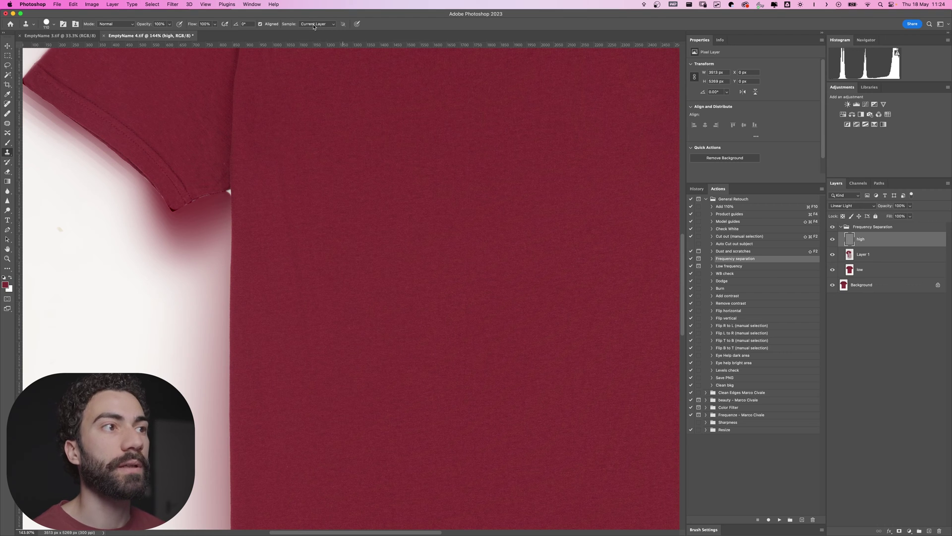
{"action": "left_click_drag", "start_coordinate": [338, 202], "coordinate": [341, 221], "text": "ctrl+alt"}
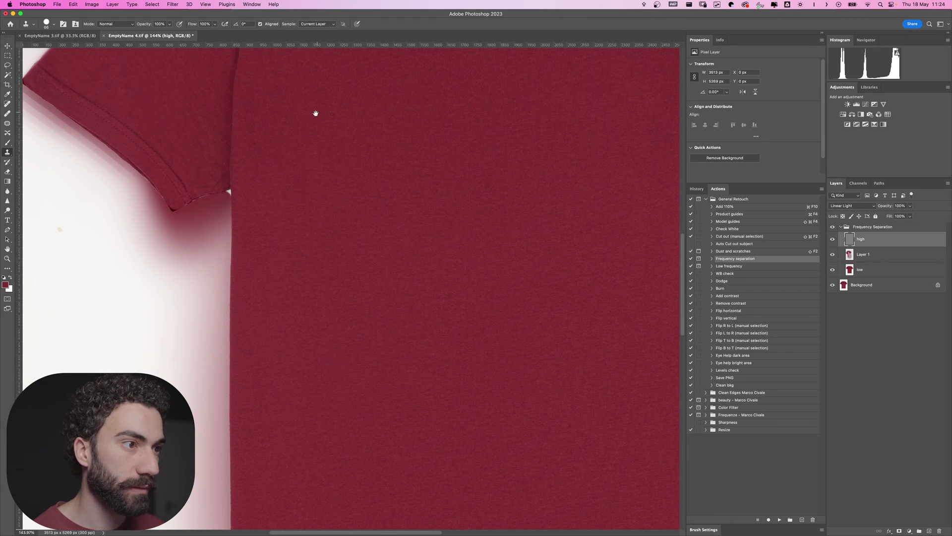
{"action": "left_click_drag", "start_coordinate": [317, 113], "coordinate": [331, 335]}
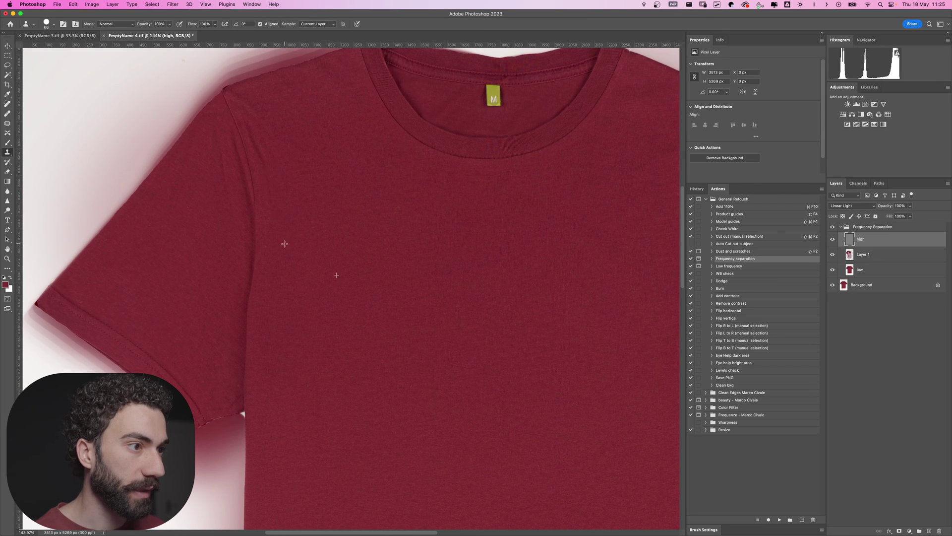
{"action": "mouse_move", "coordinate": [252, 115]}
{"action": "left_mouse_down"}
{"action": "mouse_move", "coordinate": [248, 81]}
{"action": "mouse_move", "coordinate": [241, 107]}
{"action": "left_mouse_up"}
{"action": "left_click_drag", "start_coordinate": [236, 264], "coordinate": [238, 264], "text": "ctrl+alt"}
{"action": "scroll", "coordinate": [260, 216], "scroll_direction": "down", "scroll_amount": 2}
{"action": "scroll", "coordinate": [432, 129], "scroll_direction": "down", "scroll_amount": 3}
Merge the Frequency Separation group into a single layer and compare it with the original shirt.
{"action": "left_click", "coordinate": [841, 227]}
{"action": "left_click", "coordinate": [832, 230]}
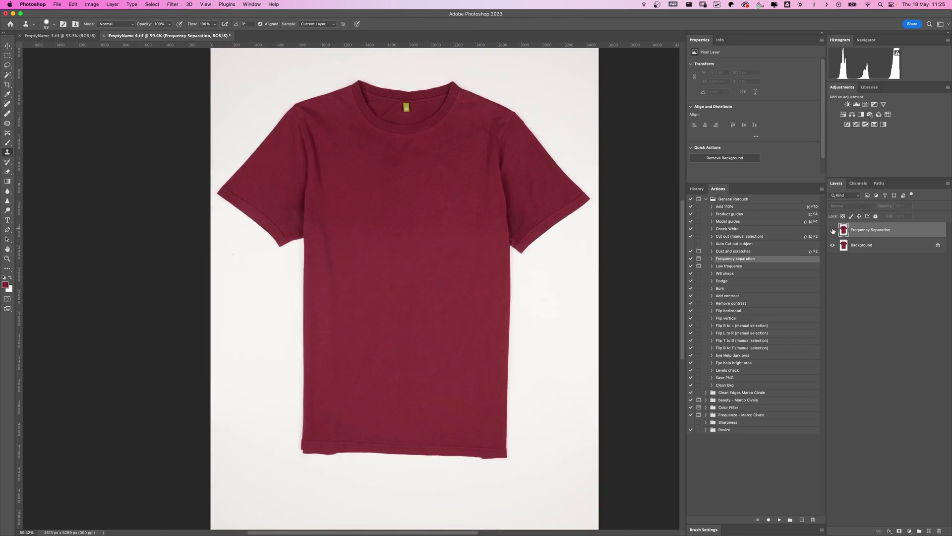
{"action": "left_click", "coordinate": [832, 232]}
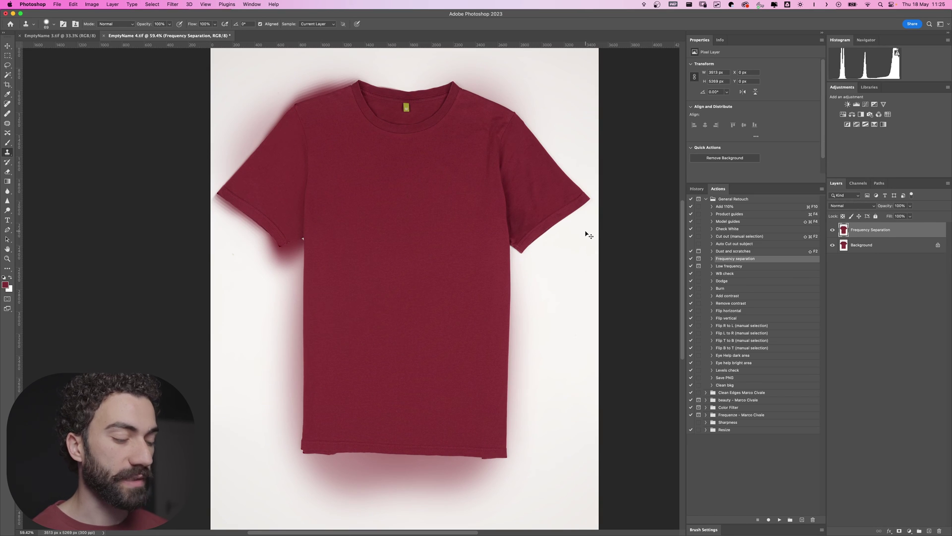
Run the Product guides action and reshape the shirt's left shoulder, sleeve and hem against the guides with Liquify, clearing the guides at the end.
{"action": "key", "text": "super+F4"}
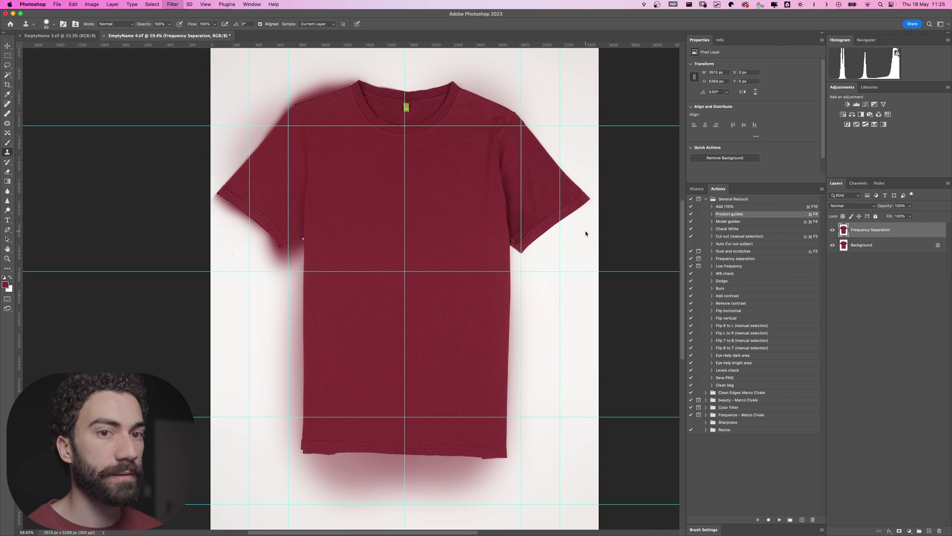
{"action": "key", "text": "super+shift+x"}
{"action": "key", "text": "super+plus"}
{"action": "mouse_move", "coordinate": [217, 67]}
{"action": "left_mouse_down"}
{"action": "mouse_move", "coordinate": [297, 95]}
{"action": "mouse_move", "coordinate": [292, 86]}
{"action": "left_mouse_up"}
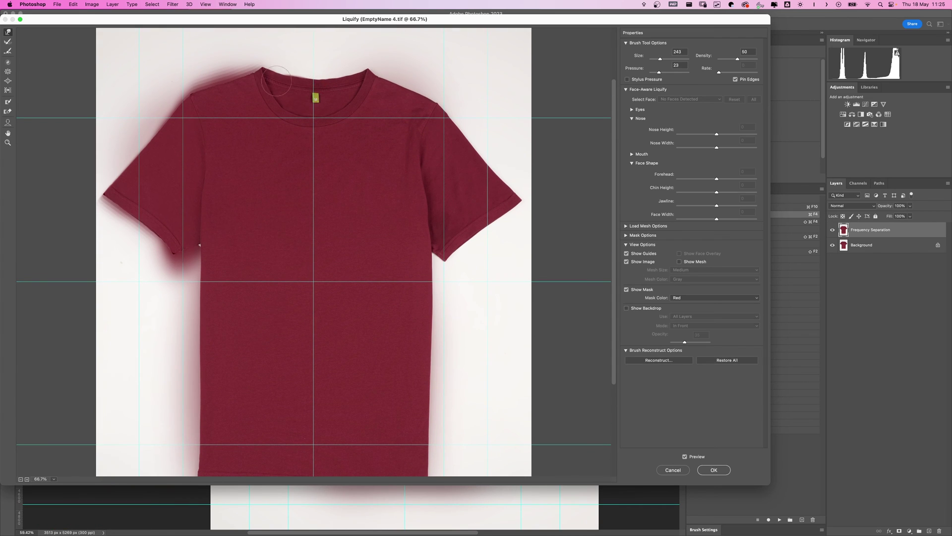
{"action": "left_click_drag", "start_coordinate": [268, 72], "coordinate": [213, 92]}
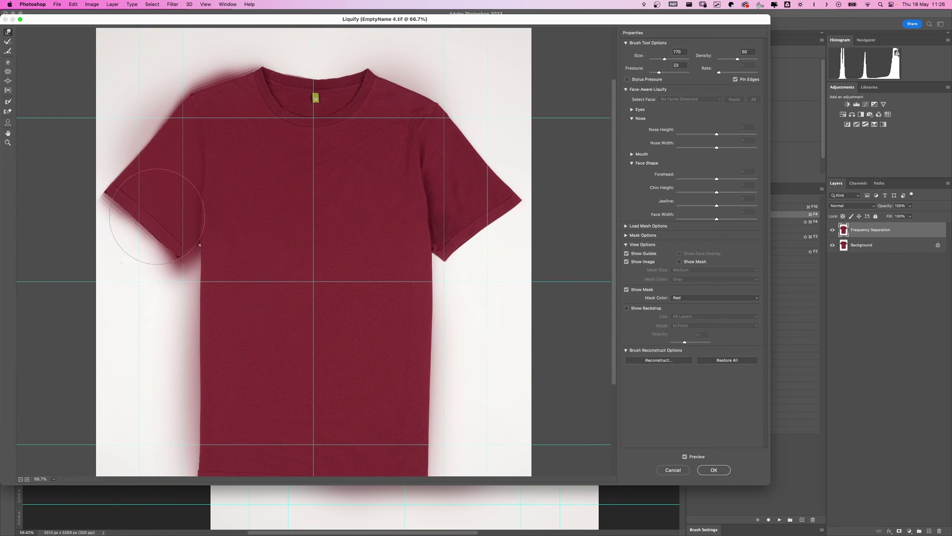
{"action": "left_click", "coordinate": [242, 166]}
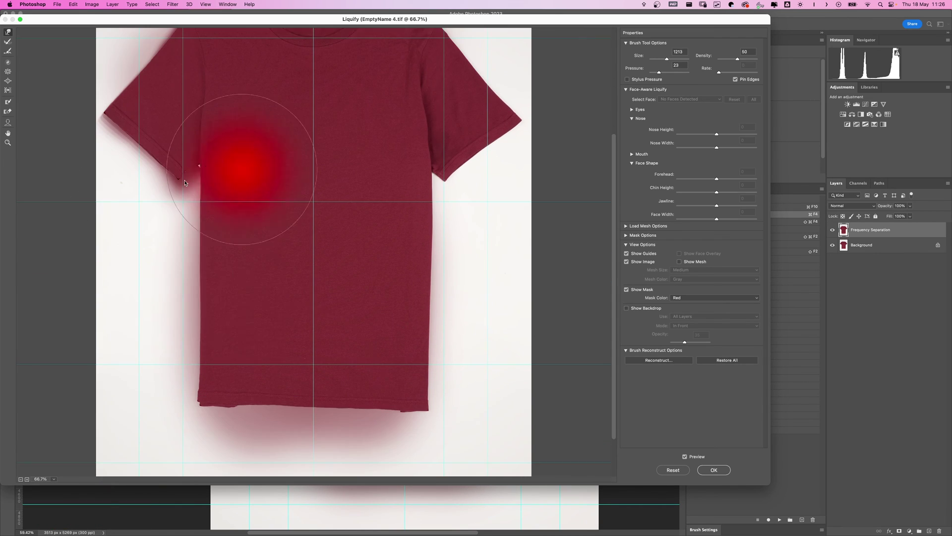
{"action": "mouse_move", "coordinate": [263, 381]}
{"action": "left_mouse_down"}
{"action": "mouse_move", "coordinate": [181, 404]}
{"action": "mouse_move", "coordinate": [317, 417]}
{"action": "left_mouse_up"}
{"action": "key", "text": "Return"}
{"action": "key", "text": "super+semicolon"}
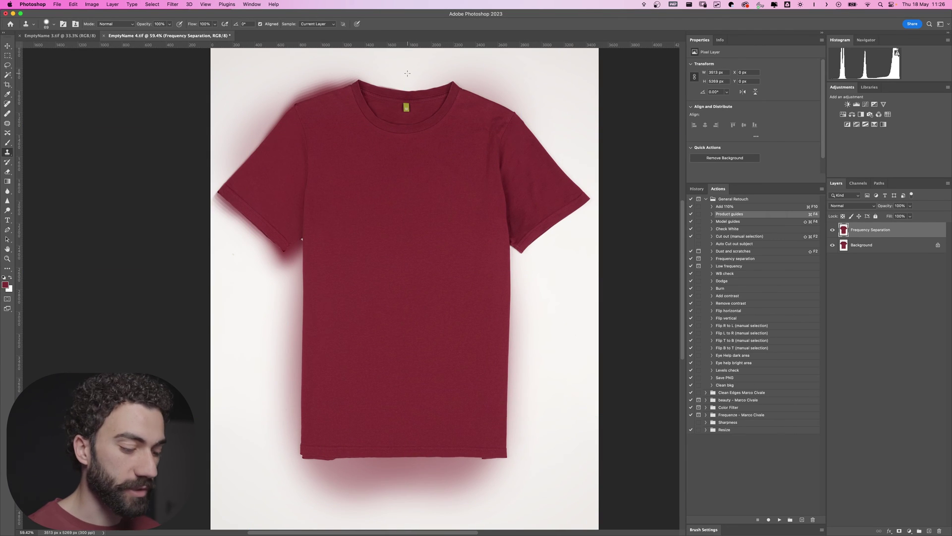
Place a vertical guide at the shirt's center and trace the hem with the Pen tool from beyond the guide to the left corner.
{"action": "left_click_drag", "start_coordinate": [22, 230], "coordinate": [405, 144]}
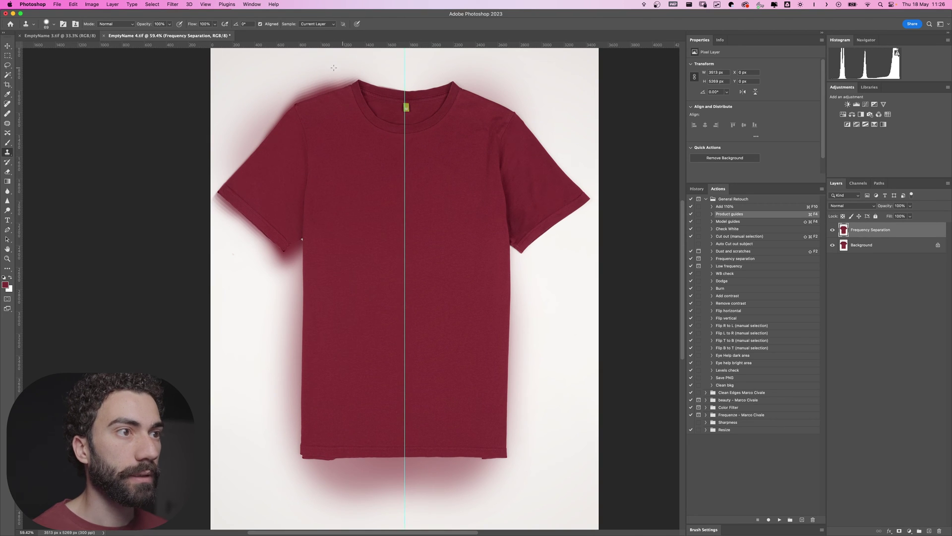
{"action": "left_click_drag", "start_coordinate": [395, 78], "coordinate": [439, 81]}
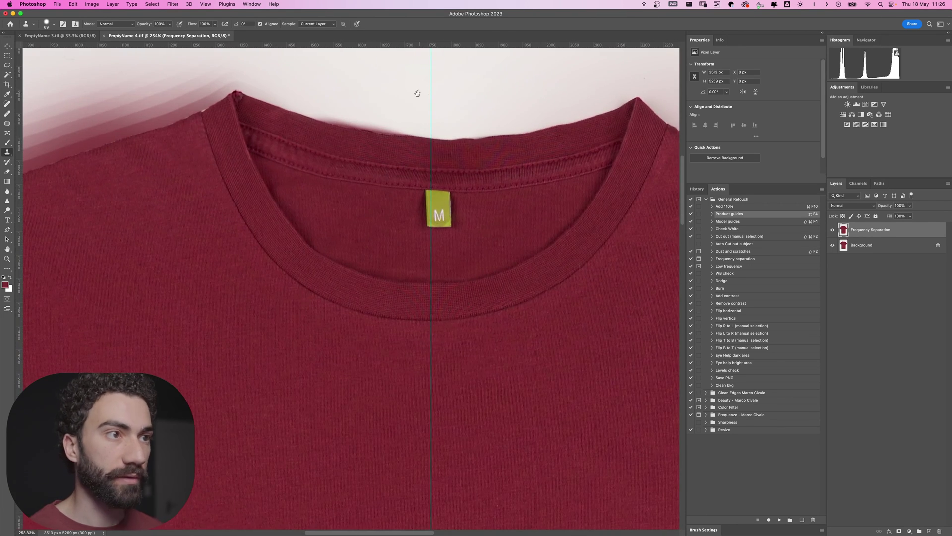
{"action": "key", "text": "p"}
{"action": "left_click_drag", "start_coordinate": [494, 147], "coordinate": [392, 151]}
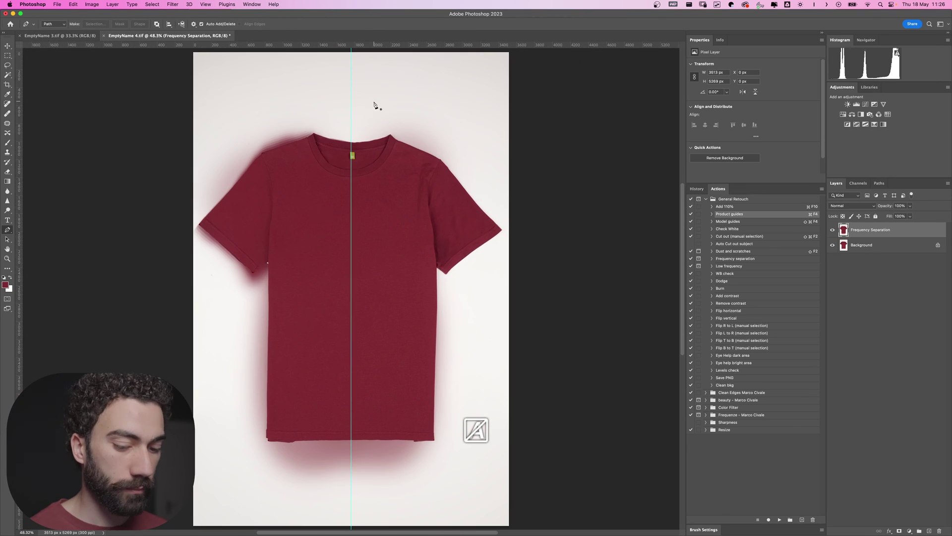
{"action": "left_click_drag", "start_coordinate": [350, 426], "coordinate": [474, 433]}
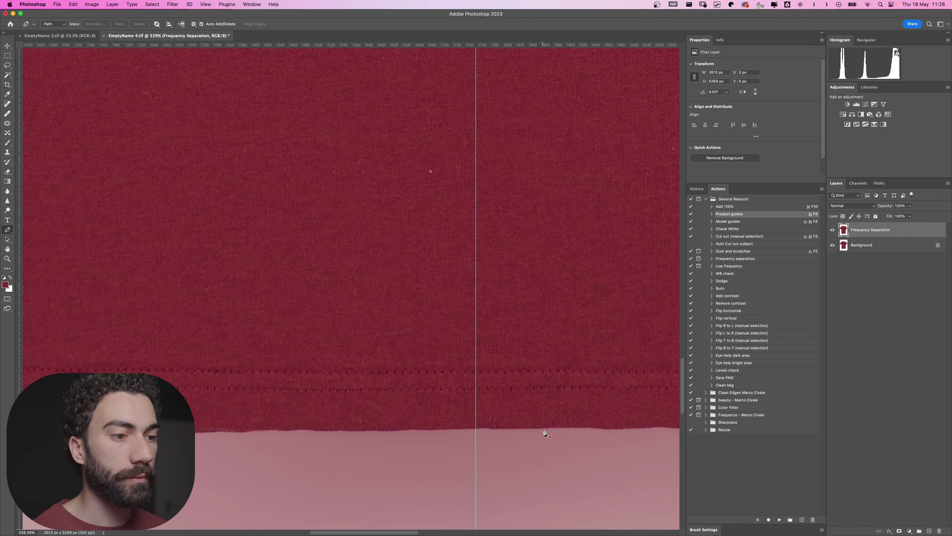
{"action": "left_click", "coordinate": [623, 431]}
{"action": "scroll", "coordinate": [349, 392], "scroll_direction": "left", "scroll_amount": 10}
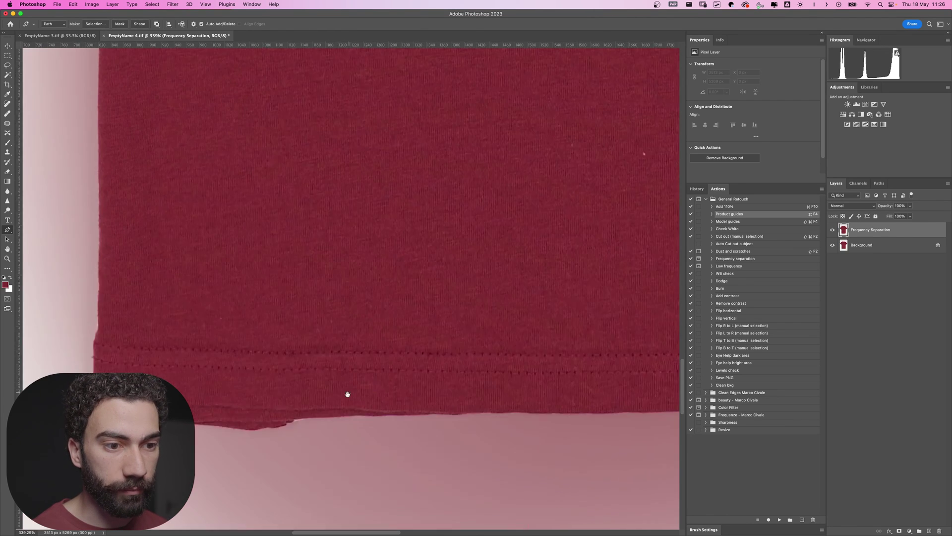
{"action": "left_click", "coordinate": [210, 400]}
{"action": "key", "text": "super+z"}
{"action": "left_click", "coordinate": [205, 391]}
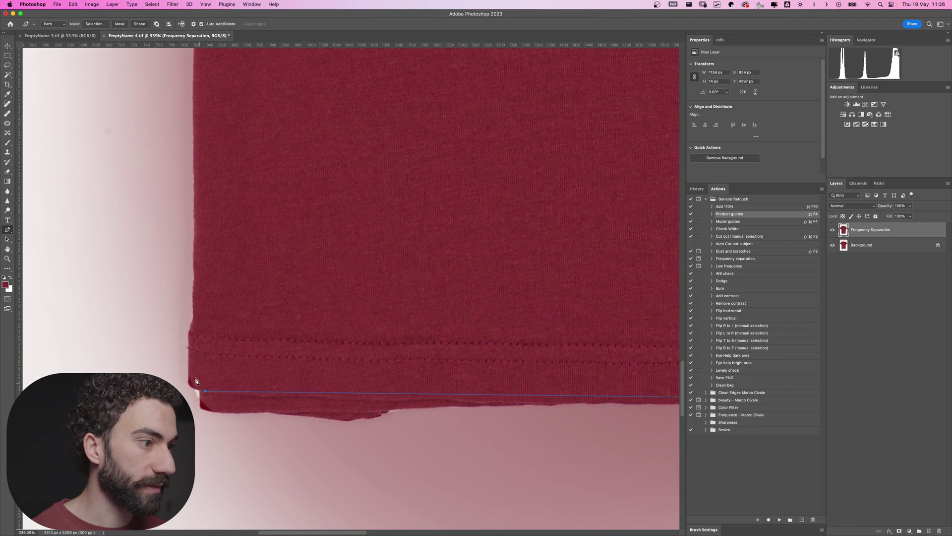
Extend the pen path up the shirt's left side to the underarm and around the left sleeve opening.
{"action": "scroll", "coordinate": [195, 381], "scroll_direction": "up", "scroll_amount": 15}
{"action": "scroll", "coordinate": [208, 204], "scroll_direction": "down", "scroll_amount": 4}
{"action": "scroll", "coordinate": [253, 59], "scroll_direction": "up", "scroll_amount": 5}
{"action": "left_click", "coordinate": [368, 200]}
{"action": "left_click", "coordinate": [262, 294]}
{"action": "left_click", "coordinate": [242, 310]}
{"action": "left_click", "coordinate": [231, 309]}
{"action": "left_click", "coordinate": [107, 162]}
{"action": "left_click", "coordinate": [105, 152]}
Continue the pen path over the left shoulder and along the back neckline, ending just past the center guide.
{"action": "left_click", "coordinate": [270, 162]}
{"action": "left_click", "coordinate": [272, 183]}
{"action": "left_click", "coordinate": [299, 170]}
{"action": "left_click", "coordinate": [326, 152]}
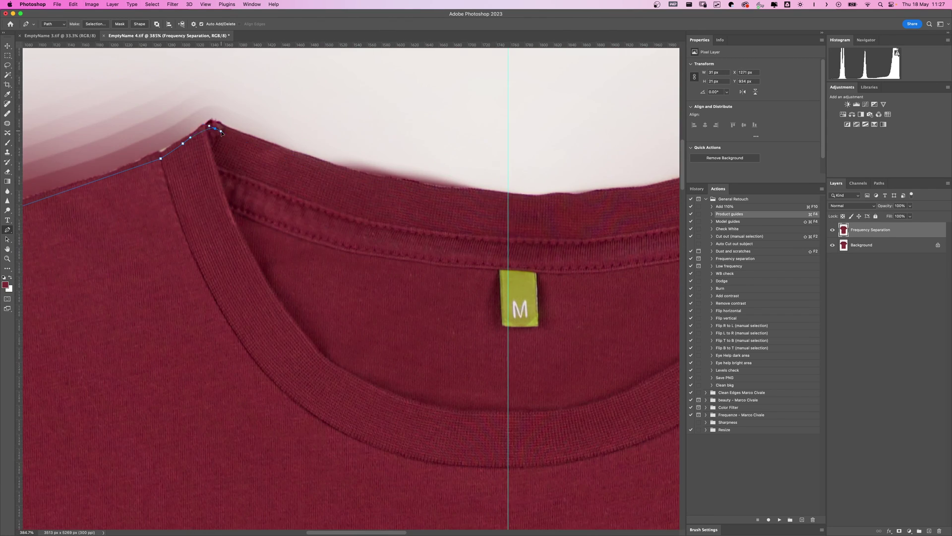
{"action": "left_click_drag", "start_coordinate": [420, 190], "coordinate": [504, 202]}
{"action": "left_click_drag", "start_coordinate": [594, 198], "coordinate": [639, 195]}
{"action": "scroll", "coordinate": [563, 189], "scroll_direction": "down", "scroll_amount": 10}
{"action": "left_click_drag", "start_coordinate": [459, 170], "coordinate": [361, 151]}
Turn the path into a selection with a 1-pixel feather and copy the left shirt half to a new layer.
{"action": "left_click", "coordinate": [95, 24]}
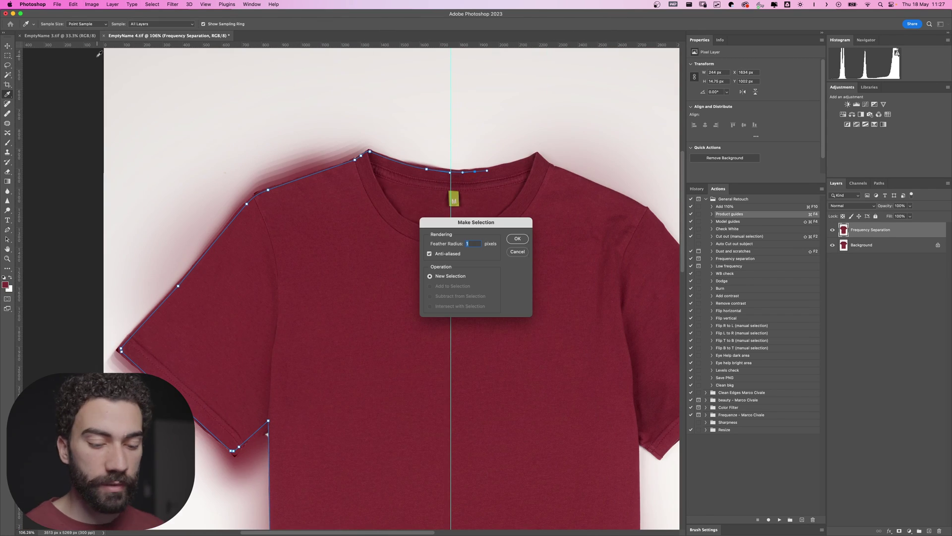
{"action": "key", "text": "Return"}
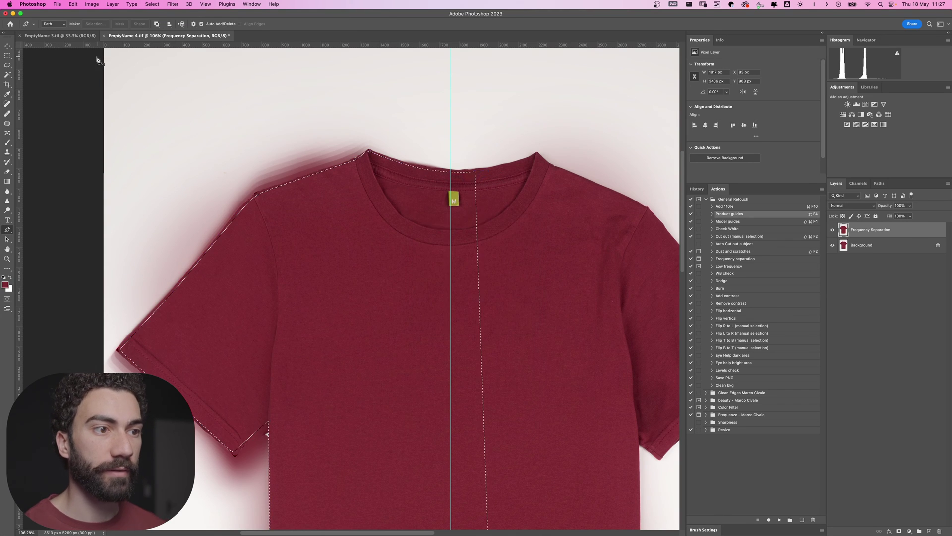
{"action": "key", "text": "super+0"}
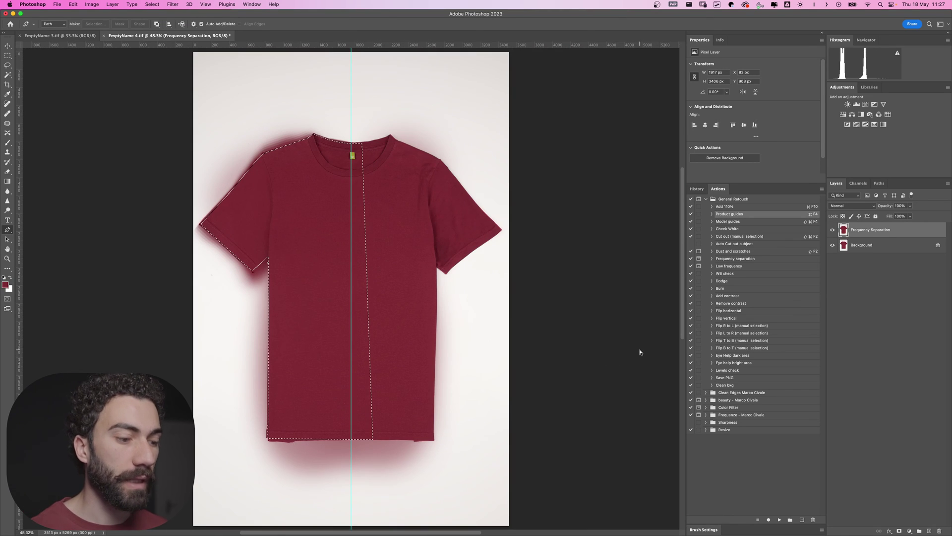
{"action": "key", "text": "super+j"}
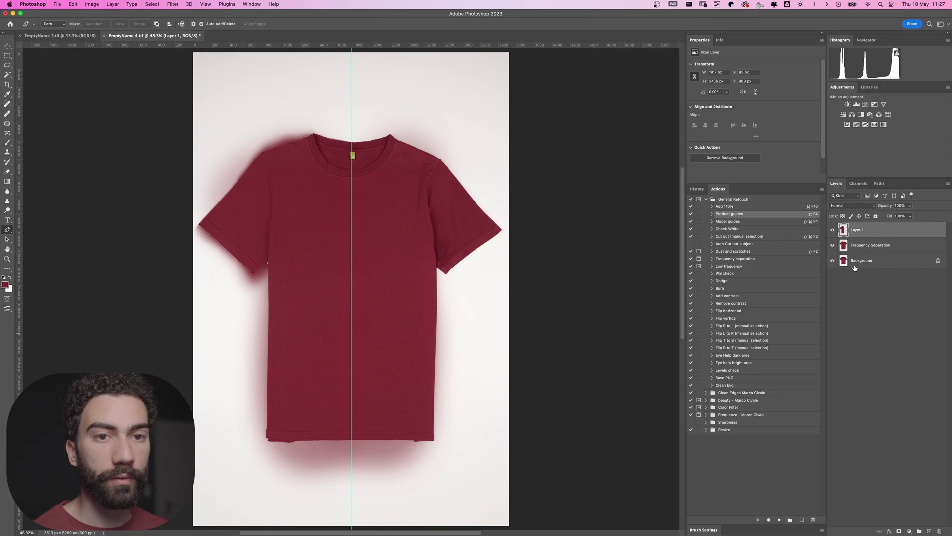
Add a white (ffffff) Solid Color fill layer directly above the Frequency Separation layer.
{"action": "left_click", "coordinate": [868, 245]}
{"action": "left_click", "coordinate": [910, 530]}
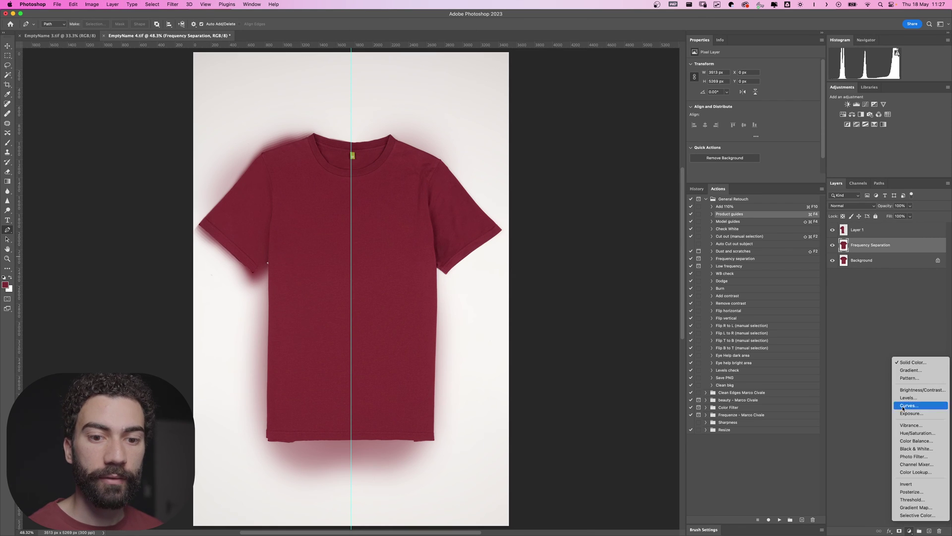
{"action": "left_click", "coordinate": [912, 362]}
{"action": "type", "text": "ffffff"}
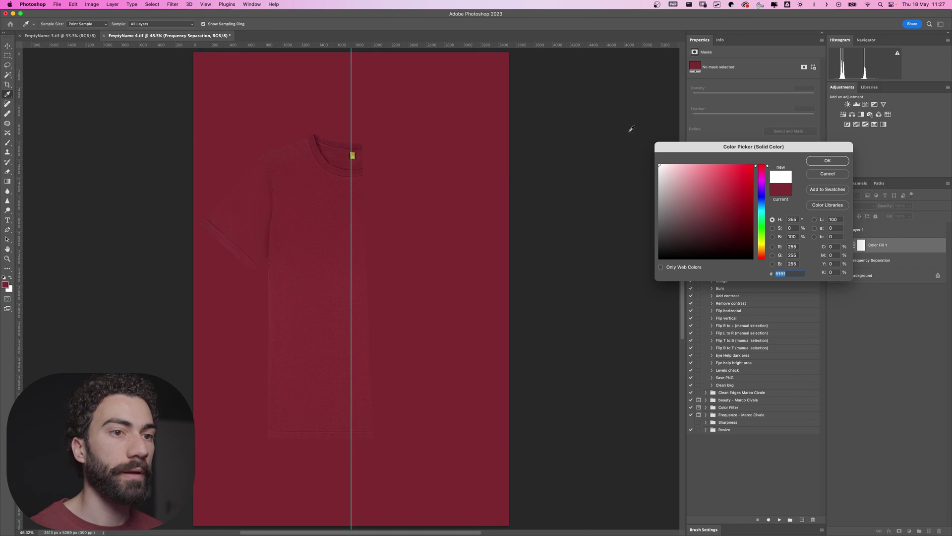
{"action": "key", "text": "Return"}
{"action": "key", "text": "c"}
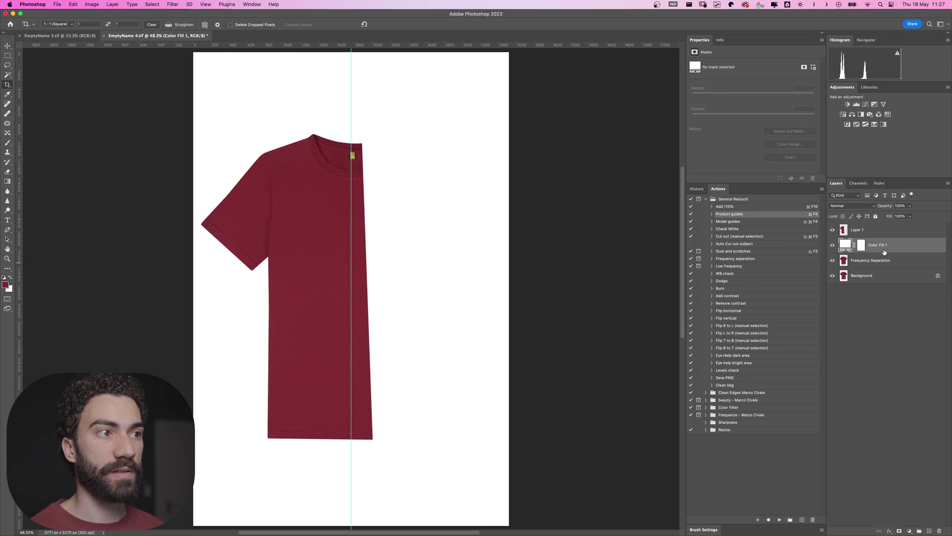
Select the shirt half on Layer 1 up to the center guide, mirror it with the Flip L to R action, and clear the guide.
{"action": "left_click", "coordinate": [869, 236]}
{"action": "key", "text": "m"}
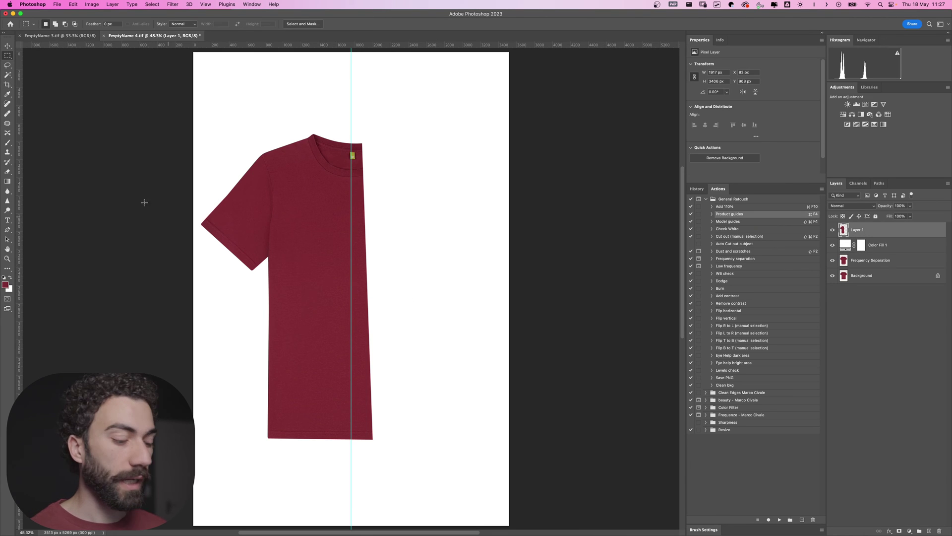
{"action": "left_click_drag", "start_coordinate": [169, 118], "coordinate": [353, 474]}
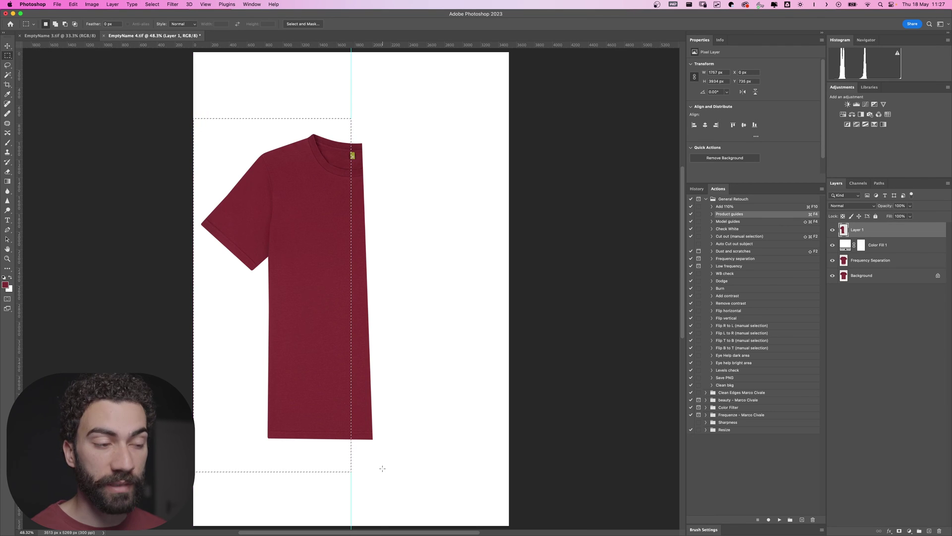
{"action": "left_click", "coordinate": [739, 334]}
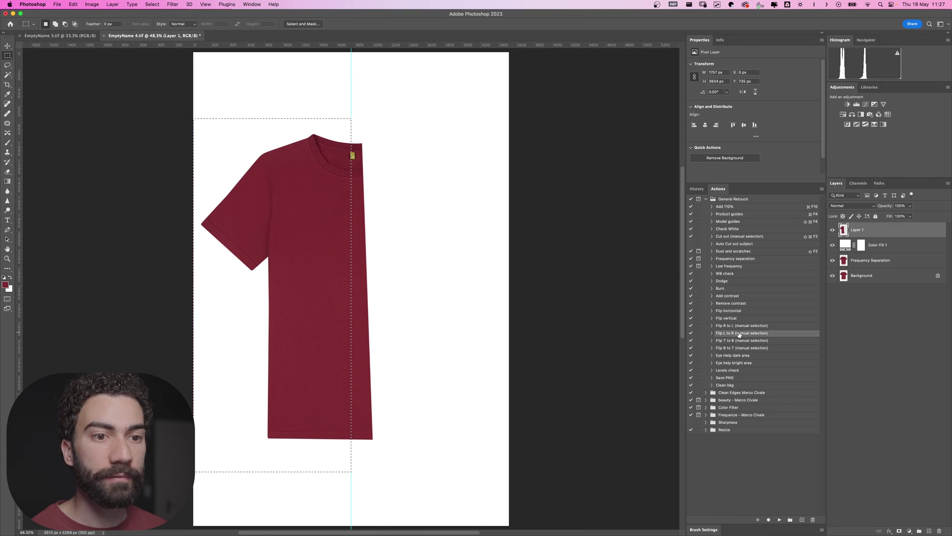
{"action": "left_click", "coordinate": [780, 520]}
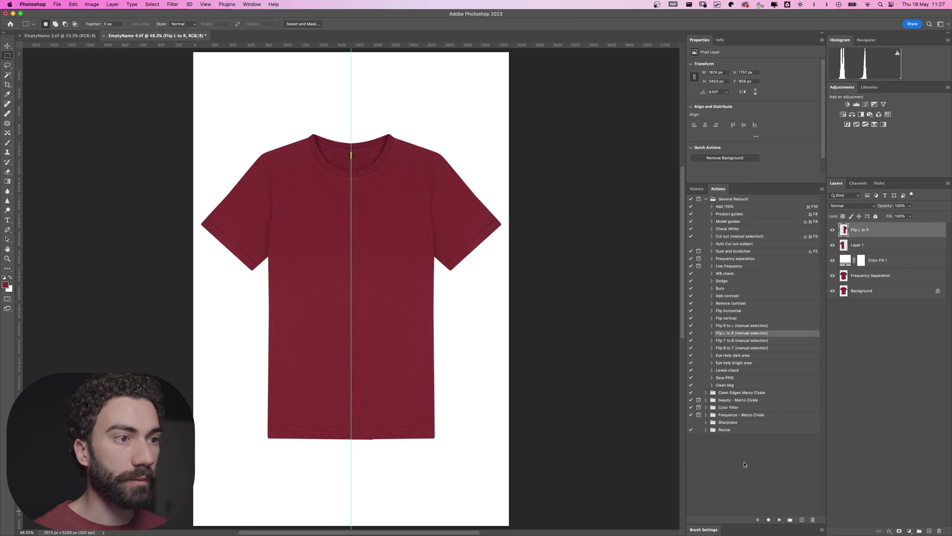
{"action": "key", "text": "super+semicolon"}
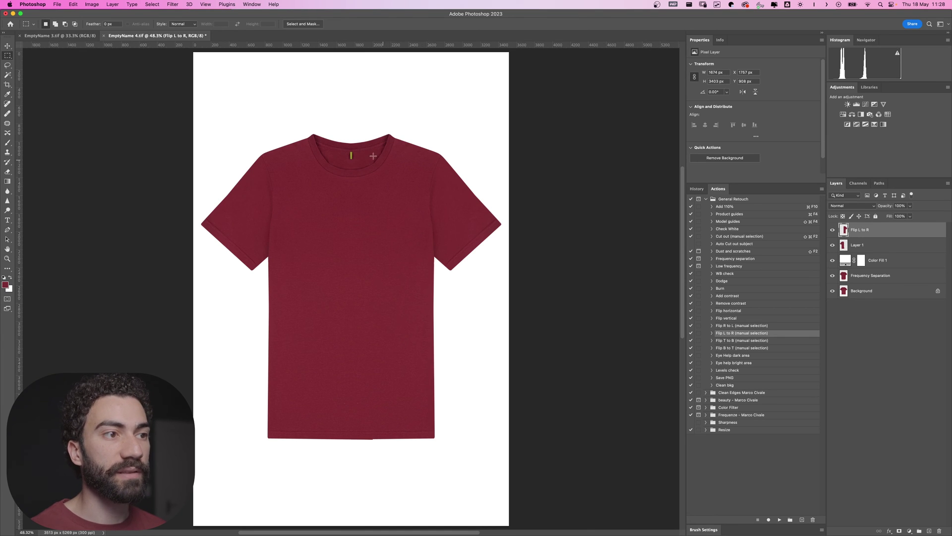
Add a mask to the Flip L to R layer and paint black at 100% opacity over the neck label to reveal its full width.
{"action": "left_click", "coordinate": [900, 530]}
{"action": "left_click_drag", "start_coordinate": [350, 160], "coordinate": [470, 182]}
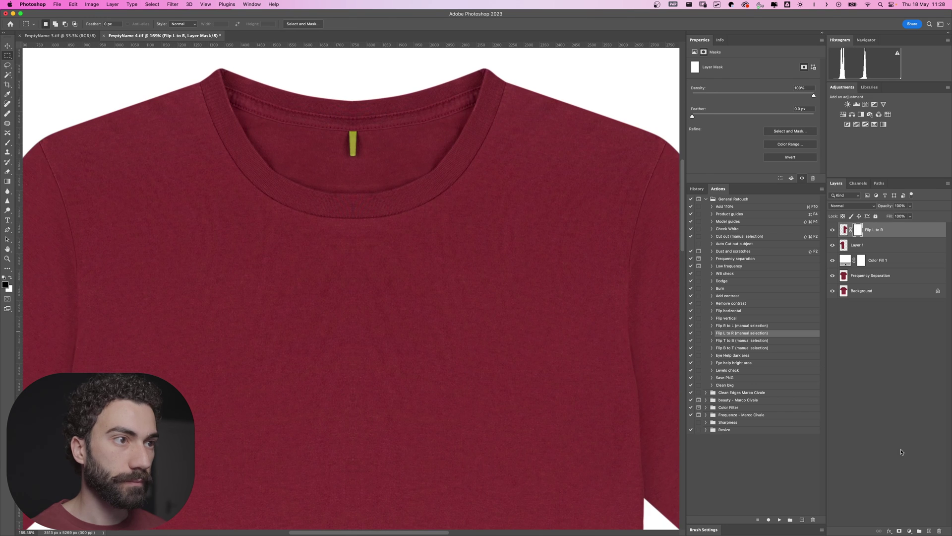
{"action": "key", "text": "b"}
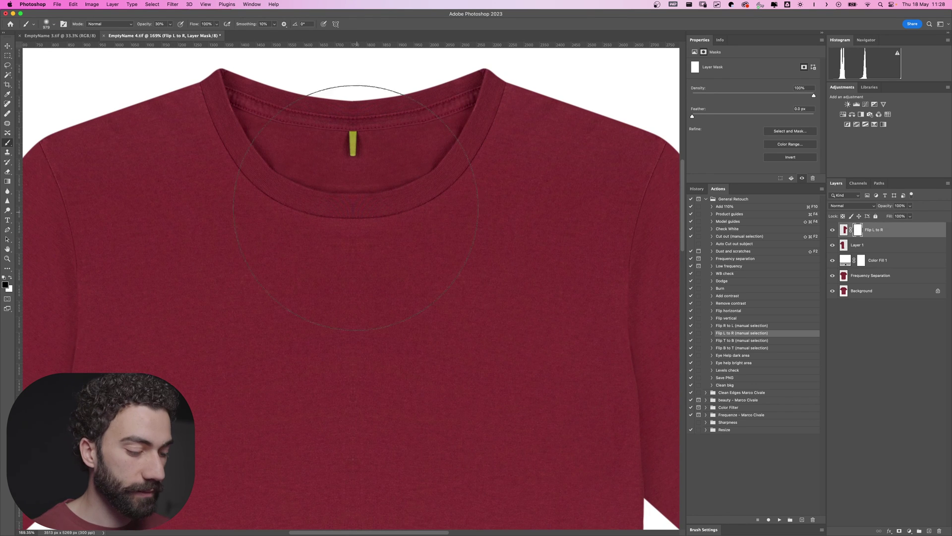
{"action": "left_click_drag", "start_coordinate": [381, 175], "coordinate": [317, 175], "text": "ctrl+alt"}
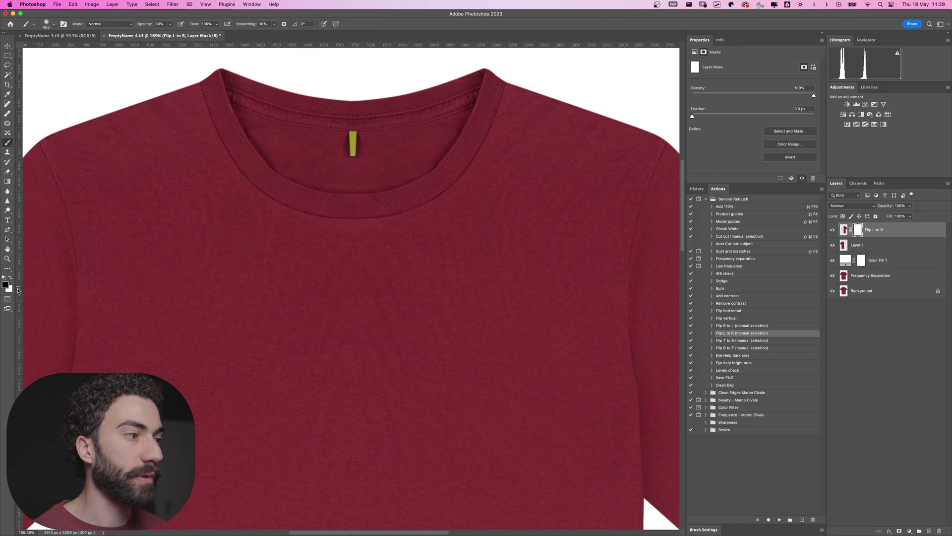
{"action": "mouse_move", "coordinate": [331, 130]}
{"action": "left_mouse_down"}
{"action": "mouse_move", "coordinate": [367, 134]}
{"action": "mouse_move", "coordinate": [304, 142]}
{"action": "left_mouse_up"}
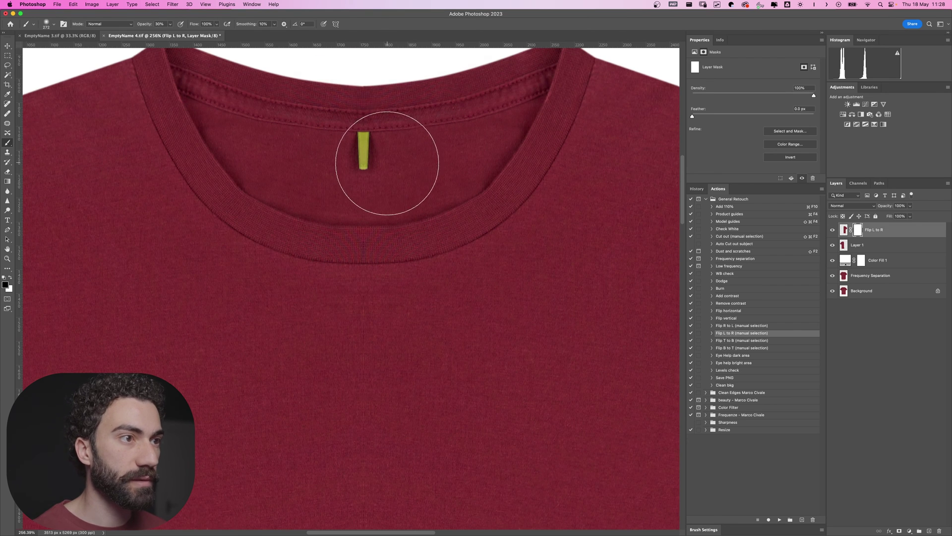
{"action": "key", "text": "0"}
{"action": "mouse_move", "coordinate": [382, 126]}
{"action": "left_mouse_down"}
{"action": "mouse_move", "coordinate": [374, 172]}
{"action": "mouse_move", "coordinate": [360, 111]}
{"action": "mouse_move", "coordinate": [345, 176]}
{"action": "mouse_move", "coordinate": [349, 156]}
{"action": "left_mouse_up"}
{"action": "key", "text": "["}
{"action": "key", "text": "["}
{"action": "key", "text": "["}
Blend the center seam from collar to hem by painting black on the Flip L to R mask, and merge that layer with Layer 1.
{"action": "mouse_move", "coordinate": [371, 197]}
{"action": "left_mouse_down"}
{"action": "mouse_move", "coordinate": [369, 181]}
{"action": "mouse_move", "coordinate": [370, 213]}
{"action": "left_mouse_up"}
{"action": "left_click_drag", "start_coordinate": [355, 311], "coordinate": [327, 311], "text": "super"}
{"action": "left_click_drag", "start_coordinate": [343, 446], "coordinate": [342, 235]}
{"action": "left_click_drag", "start_coordinate": [350, 185], "coordinate": [363, 184], "text": "ctrl+alt"}
{"action": "mouse_move", "coordinate": [350, 184]}
{"action": "left_mouse_down"}
{"action": "mouse_move", "coordinate": [357, 145]}
{"action": "mouse_move", "coordinate": [346, 184]}
{"action": "mouse_move", "coordinate": [357, 412]}
{"action": "mouse_move", "coordinate": [344, 205]}
{"action": "mouse_move", "coordinate": [347, 421]}
{"action": "left_mouse_up"}
{"action": "left_click_drag", "start_coordinate": [347, 421], "coordinate": [346, 210]}
{"action": "left_click_drag", "start_coordinate": [346, 148], "coordinate": [362, 148], "text": "ctrl+alt"}
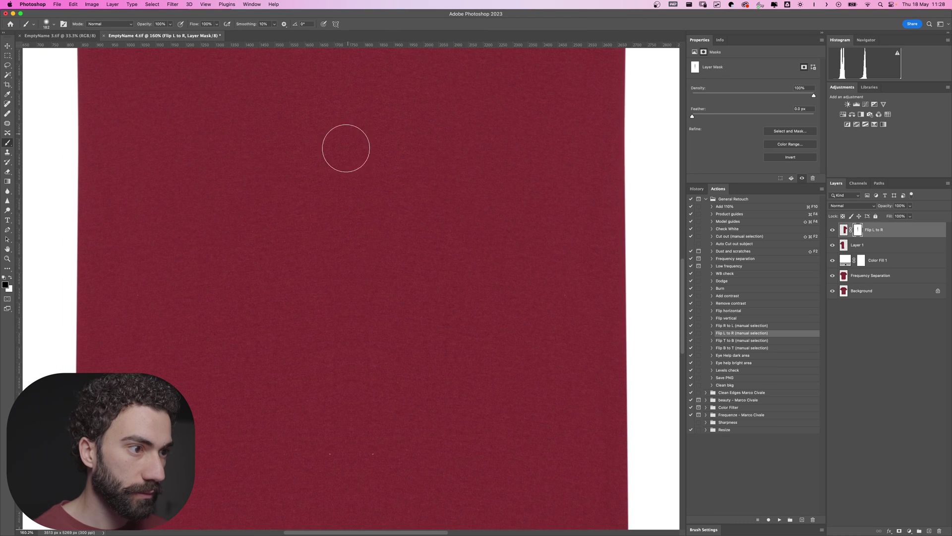
{"action": "scroll", "coordinate": [355, 344], "scroll_direction": "down", "scroll_amount": 10}
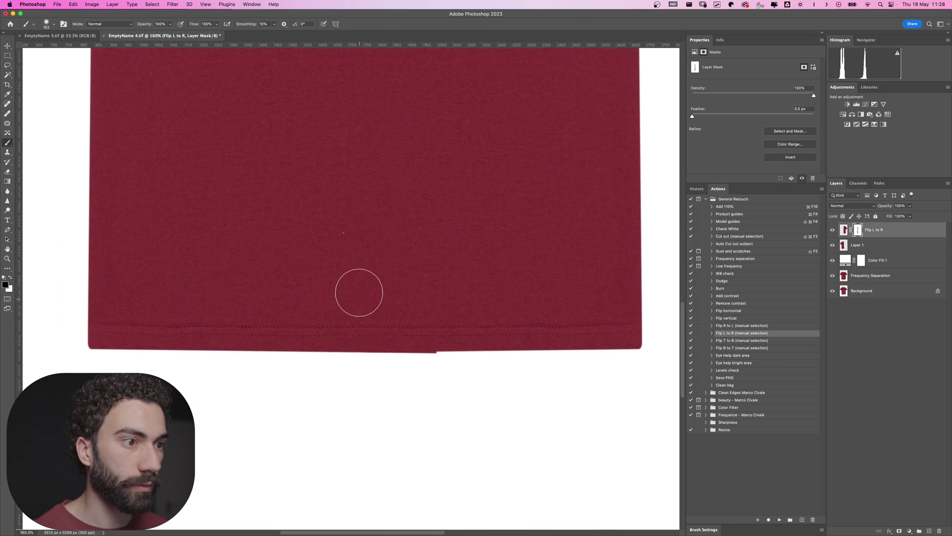
{"action": "scroll", "coordinate": [359, 293], "scroll_direction": "down", "scroll_amount": 10}
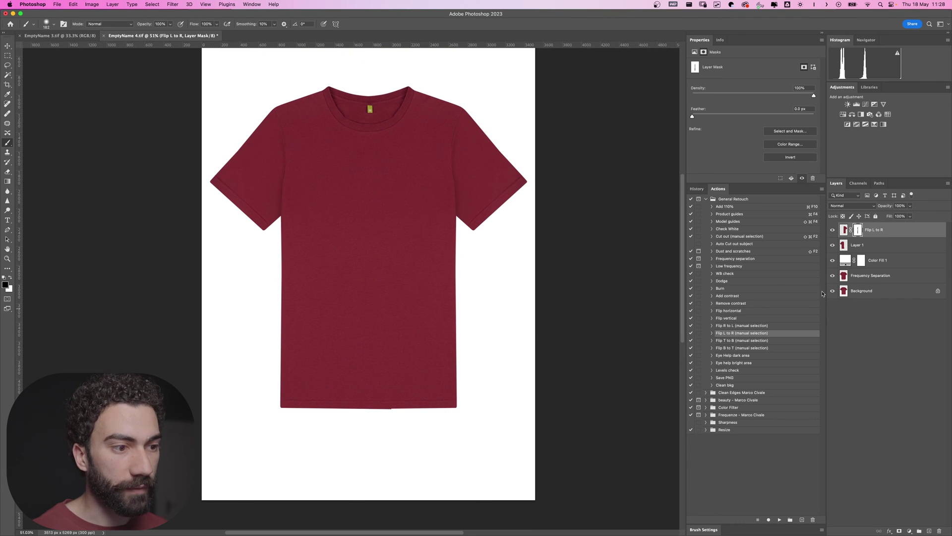
{"action": "left_click", "coordinate": [861, 243]}
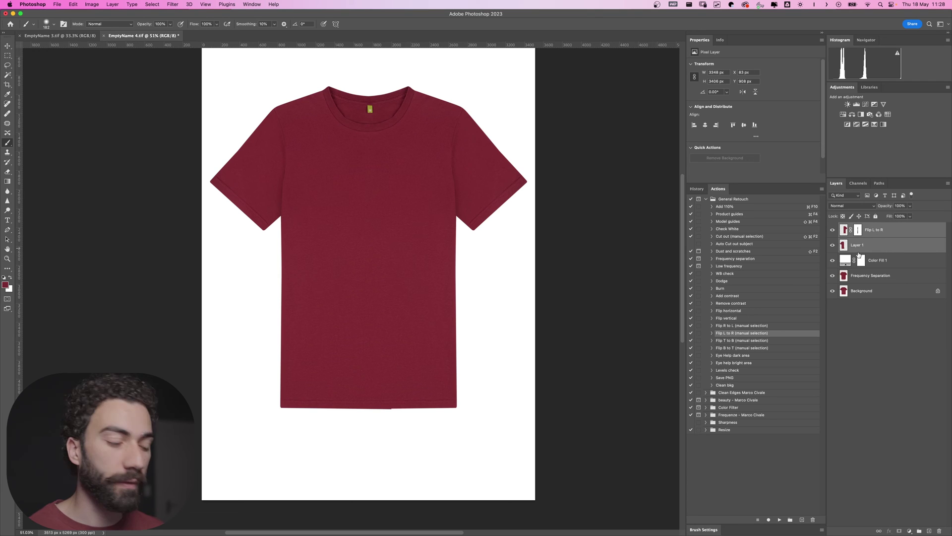
{"action": "key", "text": "ctrl+e"}
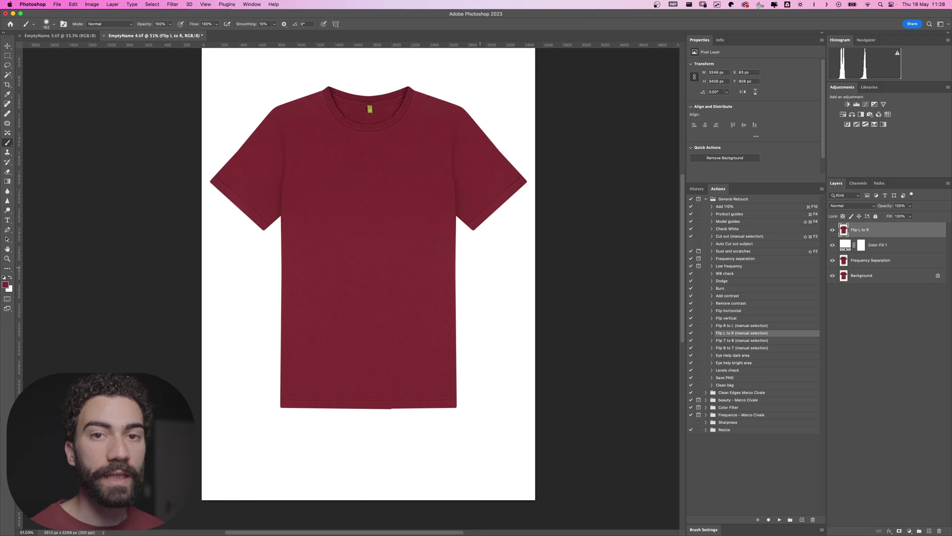
Smooth the back collar's upper edge by outlining the excess with a Pen path, turning it into a selection, deleting it and deselecting.
{"action": "left_click_drag", "start_coordinate": [361, 90], "coordinate": [280, 232]}
{"action": "key", "text": "p"}
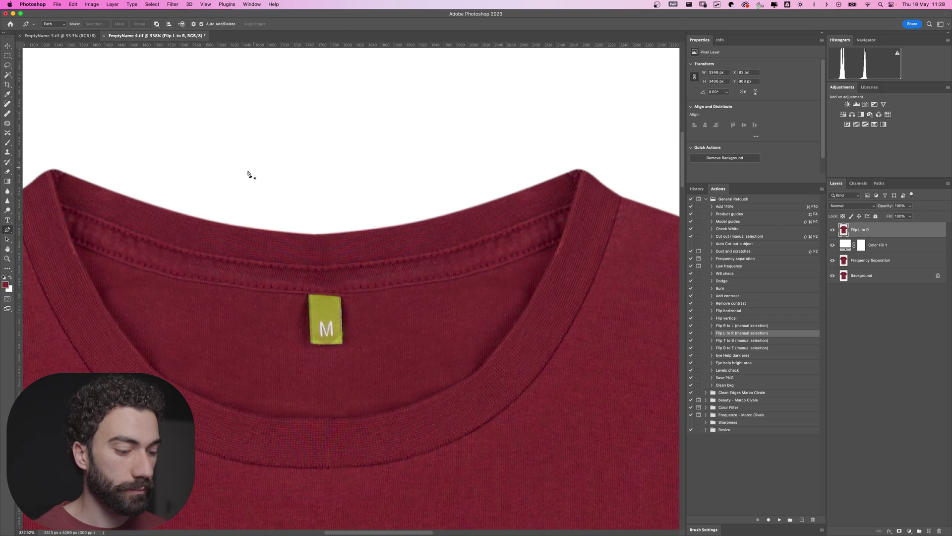
{"action": "left_click", "coordinate": [156, 203]}
{"action": "left_click_drag", "start_coordinate": [328, 235], "coordinate": [411, 233]}
{"action": "left_click_drag", "start_coordinate": [499, 197], "coordinate": [524, 189]}
{"action": "left_click", "coordinate": [530, 176]}
{"action": "left_click_drag", "start_coordinate": [275, 168], "coordinate": [251, 164]}
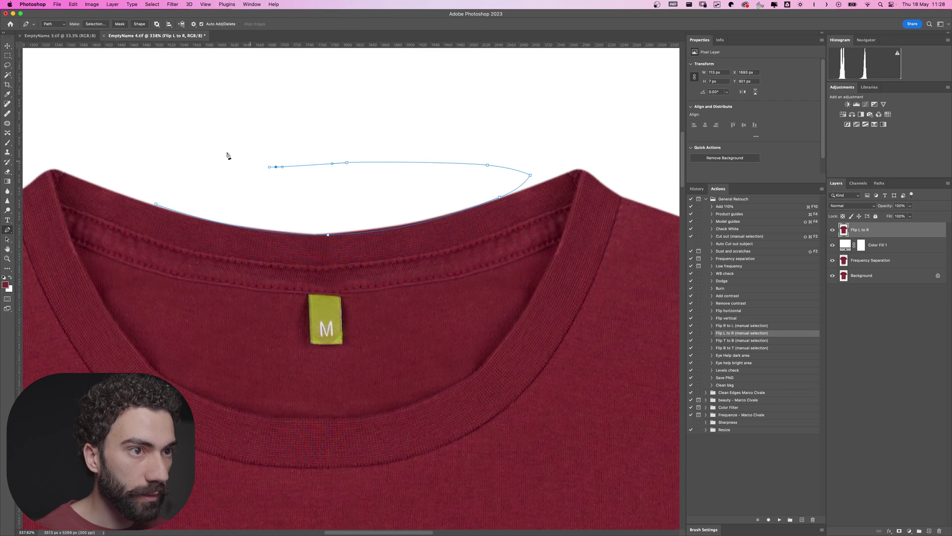
{"action": "left_click", "coordinate": [95, 24]}
{"action": "key", "text": "Return"}
{"action": "key", "text": "BackSpace"}
{"action": "key", "text": "super+d"}
Level the shirt's bottom hem by selecting the uneven strip beneath it with a feathered rectangular selection and deleting it.
{"action": "left_click_drag", "start_coordinate": [302, 272], "coordinate": [328, 263]}
{"action": "scroll", "coordinate": [394, 317], "scroll_direction": "up", "scroll_amount": 3}
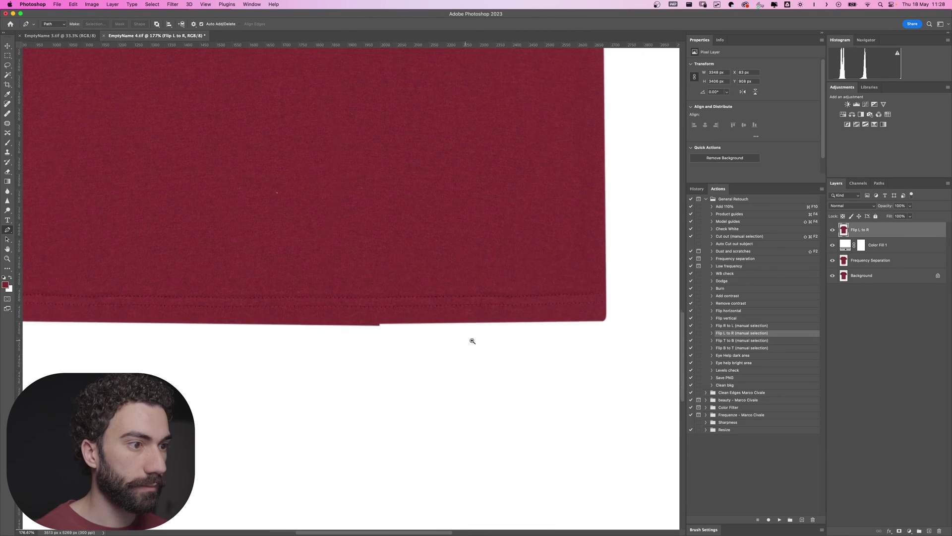
{"action": "key", "text": "m"}
{"action": "left_click_drag", "start_coordinate": [652, 378], "coordinate": [29, 324]}
{"action": "key", "text": "shift+F6"}
{"action": "key", "text": "Return"}
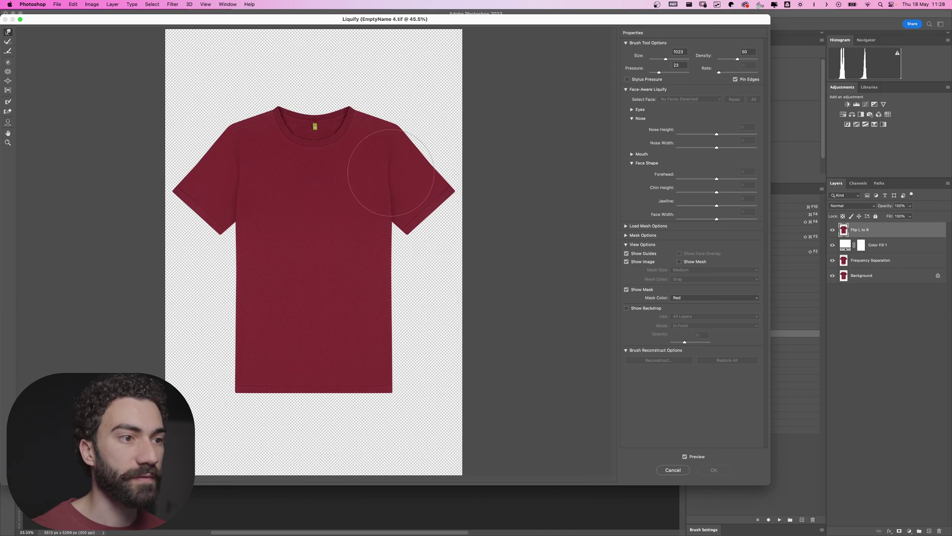
Refine the shirt's shape around both armpits with the Forward Warp brush in Liquify and apply the result.
{"action": "mouse_move", "coordinate": [396, 192]}
{"action": "left_mouse_down"}
{"action": "mouse_move", "coordinate": [369, 193]}
{"action": "mouse_move", "coordinate": [378, 187]}
{"action": "left_mouse_up"}
{"action": "left_click_drag", "start_coordinate": [232, 201], "coordinate": [229, 201]}
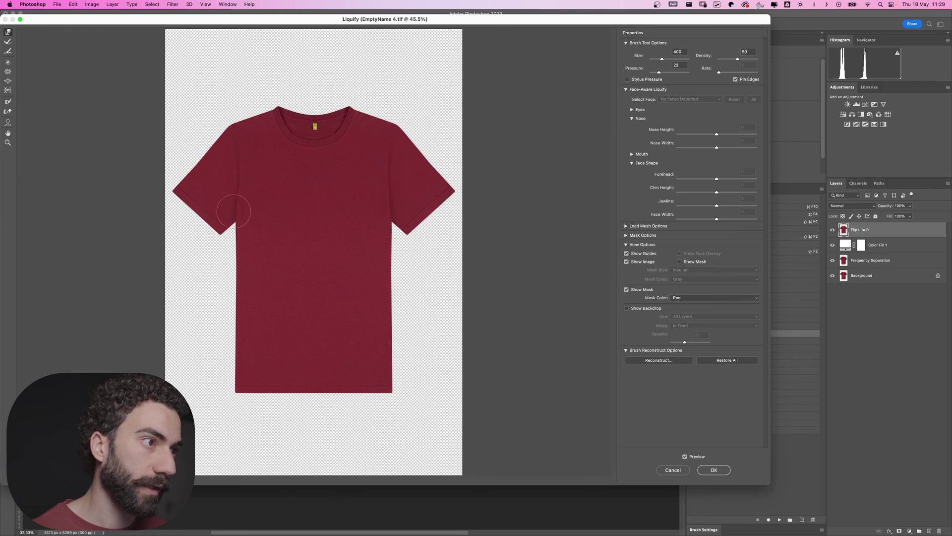
{"action": "left_click_drag", "start_coordinate": [235, 186], "coordinate": [252, 180]}
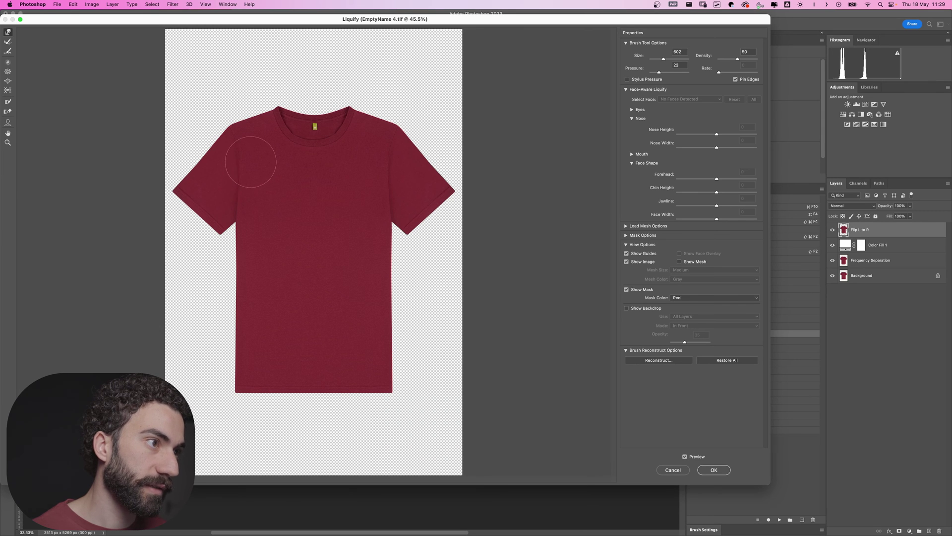
{"action": "key", "text": "Return"}
Crop the image to a 1:1 square with its upper and lower edges tight against the shirt.
{"action": "key", "text": "c"}
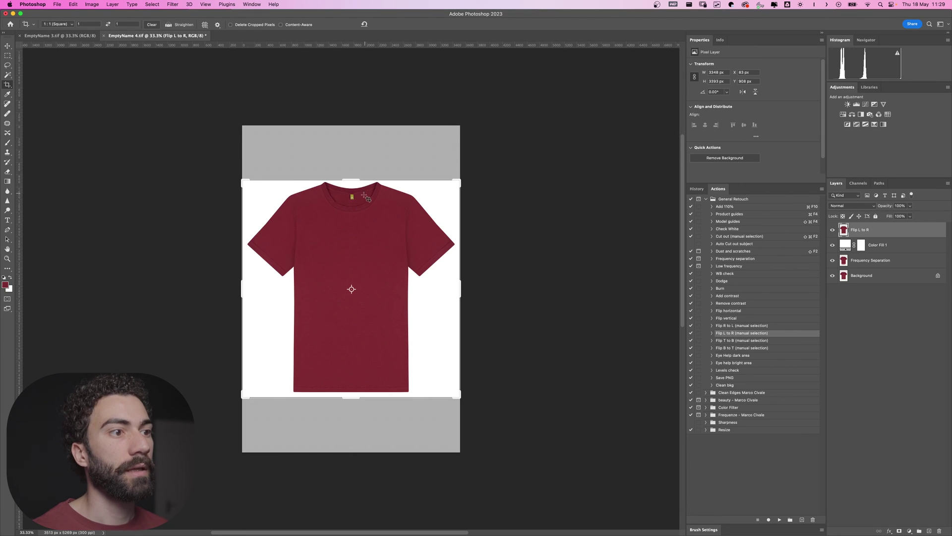
{"action": "left_click", "coordinate": [355, 181]}
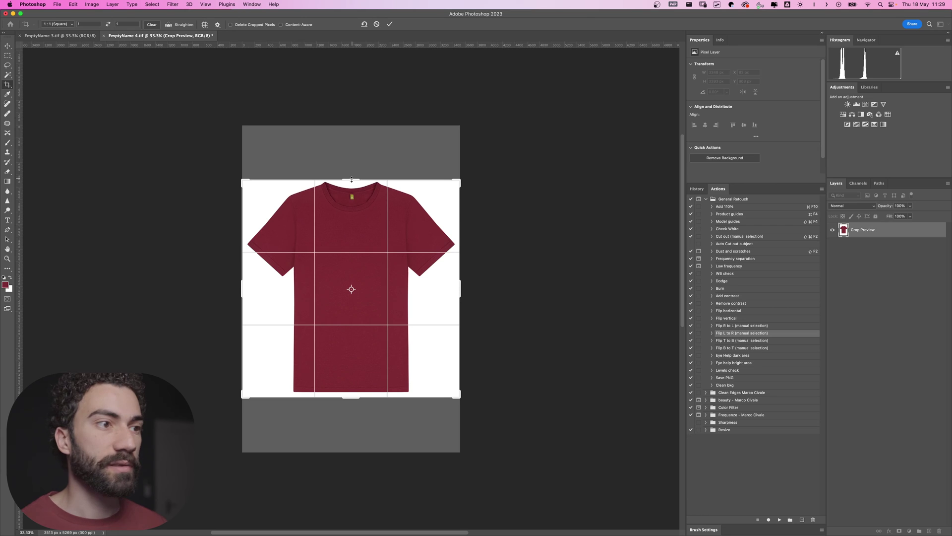
{"action": "left_click_drag", "start_coordinate": [352, 178], "coordinate": [352, 180]}
{"action": "left_click_drag", "start_coordinate": [351, 396], "coordinate": [351, 391]}
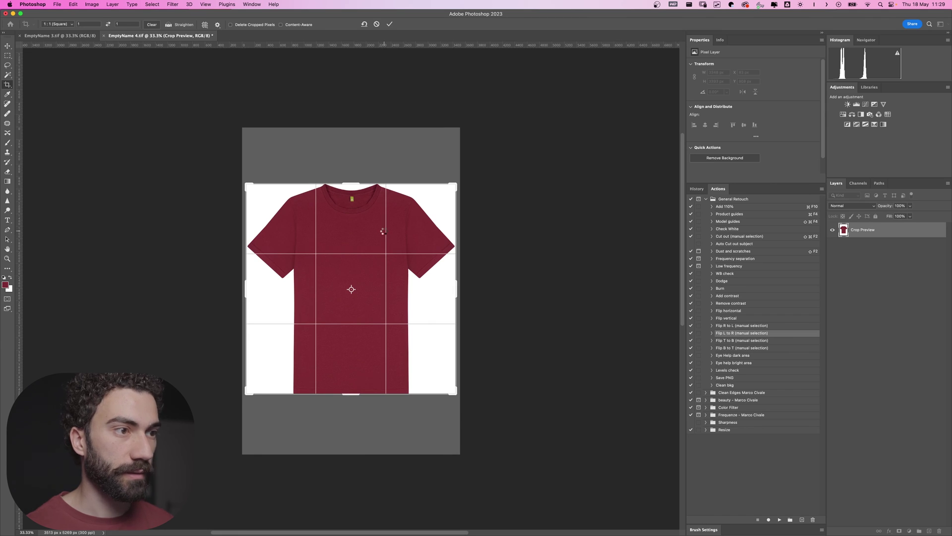
{"action": "key", "text": "Return"}
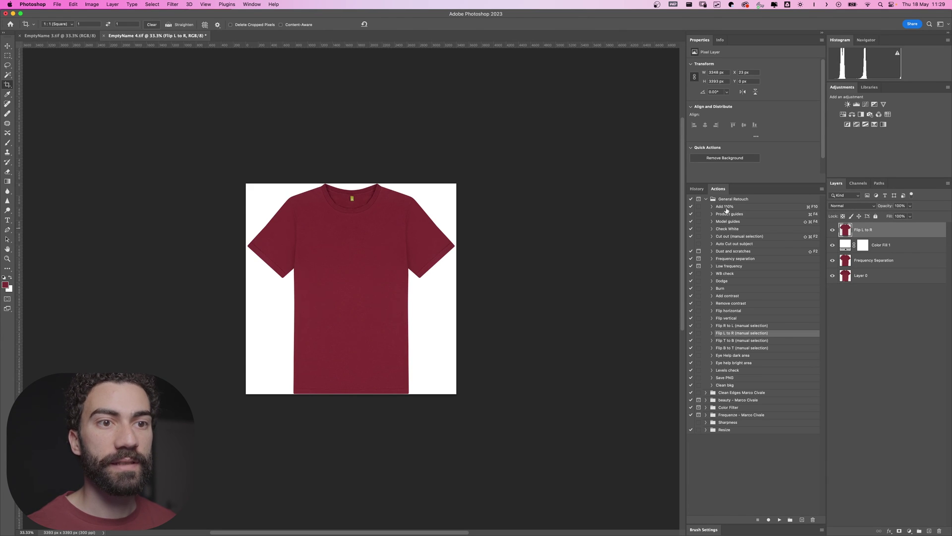
Try enlarging the canvas twice with the Add 110% action, and undo both enlargements.
{"action": "left_click", "coordinate": [736, 208]}
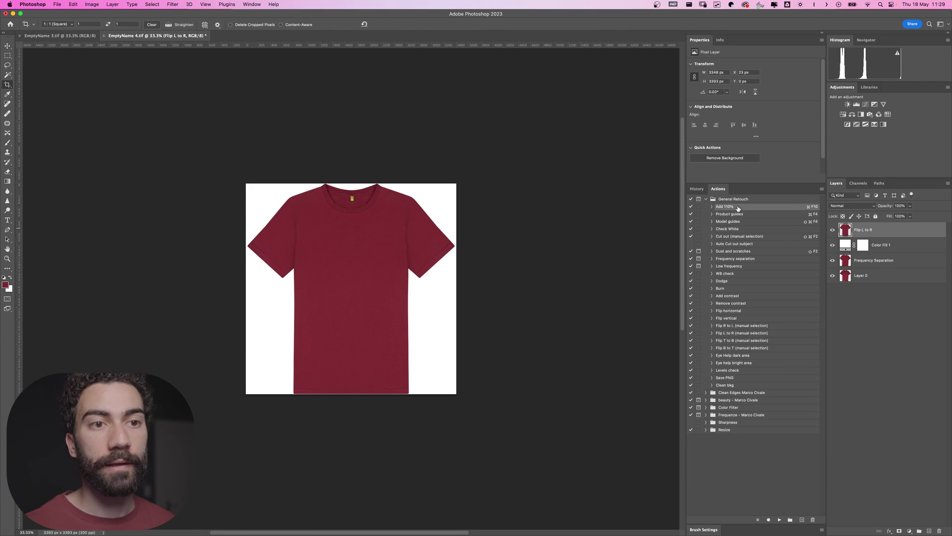
{"action": "left_click", "coordinate": [780, 520]}
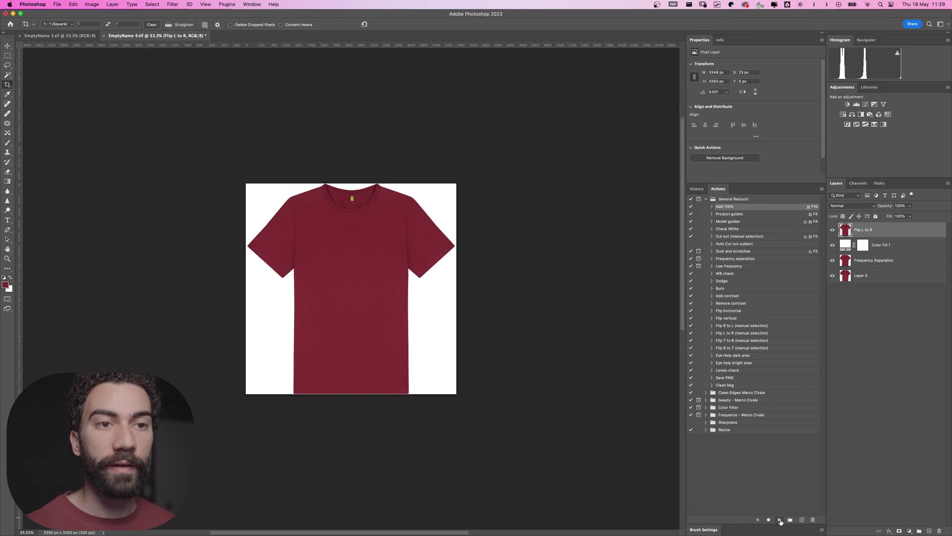
{"action": "left_click", "coordinate": [780, 520]}
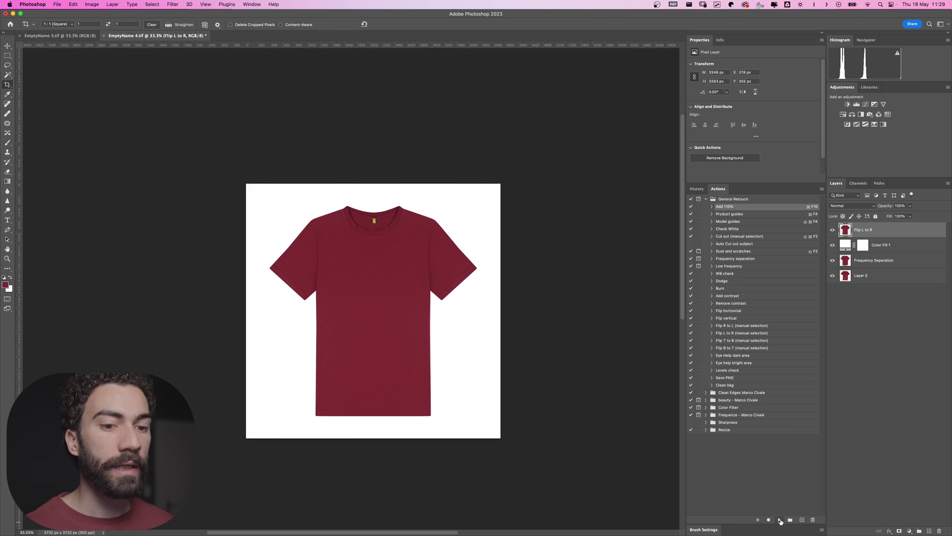
{"action": "left_click", "coordinate": [780, 520]}
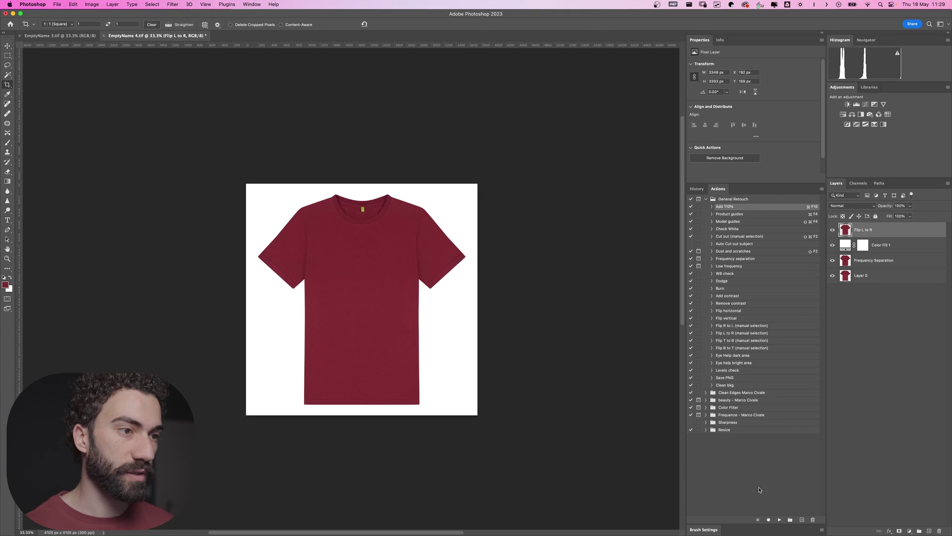
{"action": "left_click", "coordinate": [780, 520]}
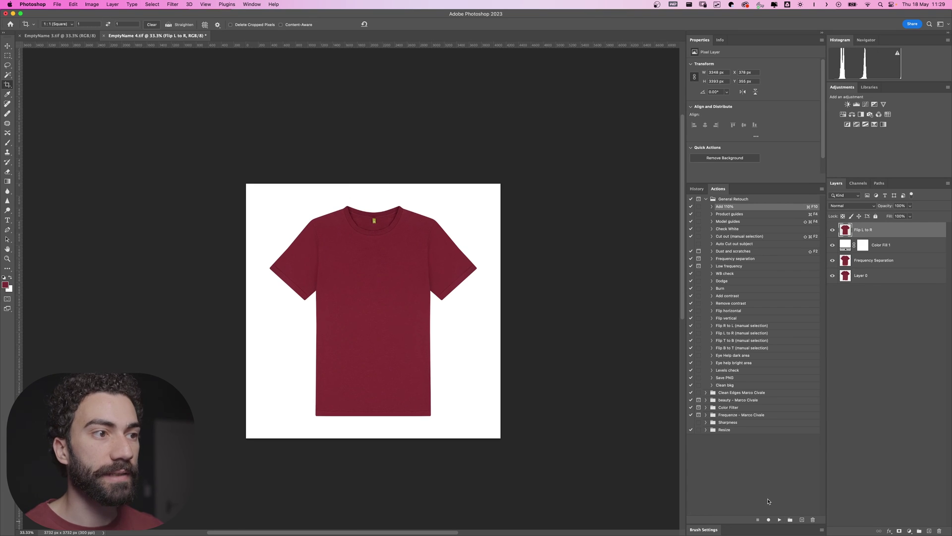
{"action": "key", "text": "super+z"}
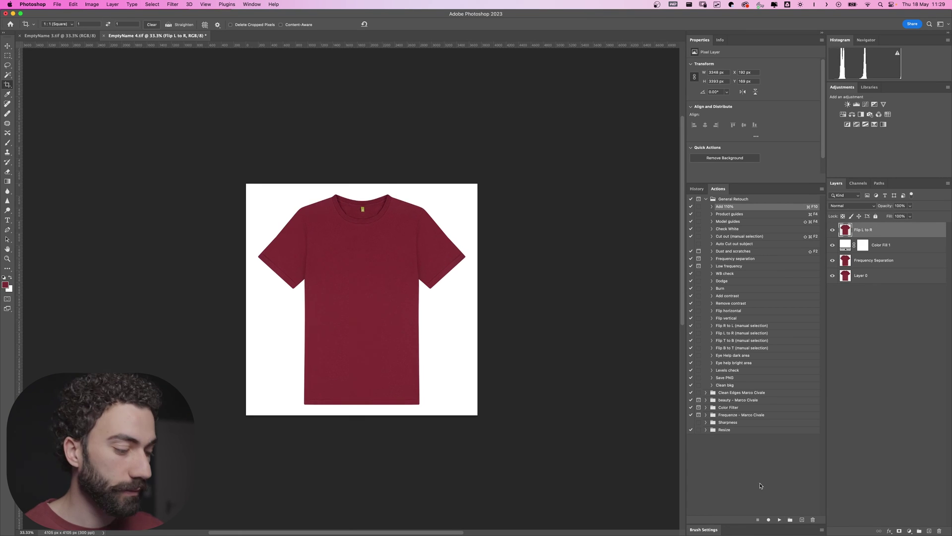
{"action": "key", "text": "super+z"}
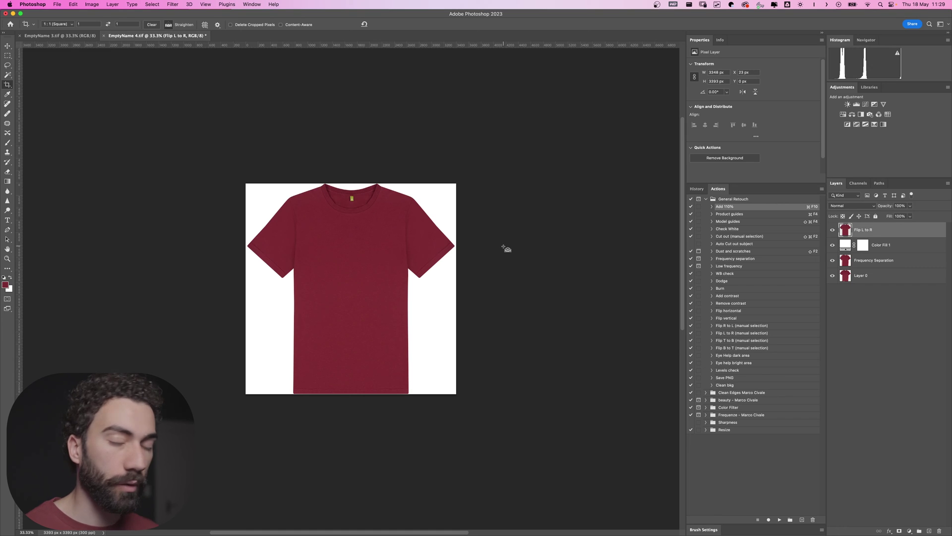
Enlarge the canvas to 120 percent in both width and height around the centered shirt.
{"action": "key", "text": "super+alt+c"}
{"action": "left_click_drag", "start_coordinate": [288, 141], "coordinate": [567, 170]}
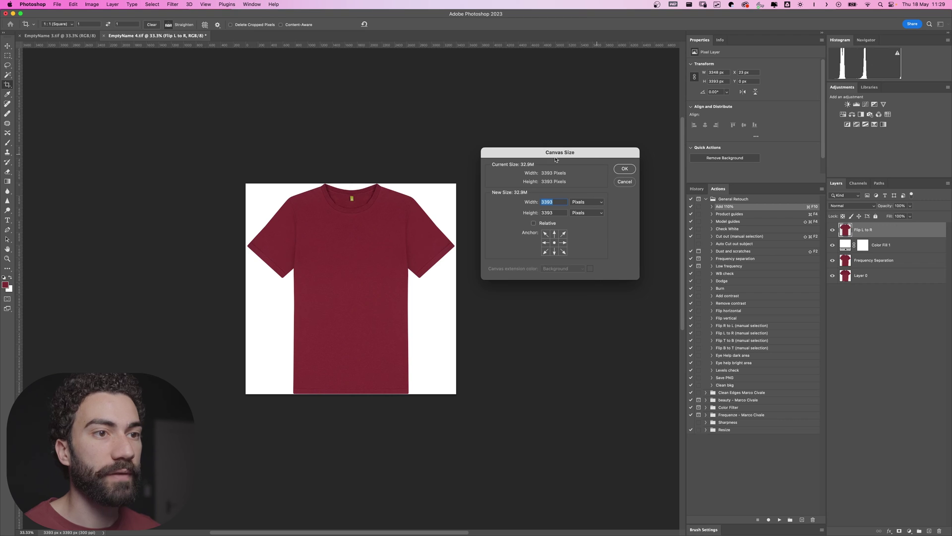
{"action": "left_click", "coordinate": [590, 203]}
{"action": "left_click", "coordinate": [588, 195]}
{"action": "type", "text": "11"}
{"action": "type", "text": "0"}
{"action": "key", "text": "BackSpace"}
{"action": "key", "text": "BackSpace"}
{"action": "type", "text": "20"}
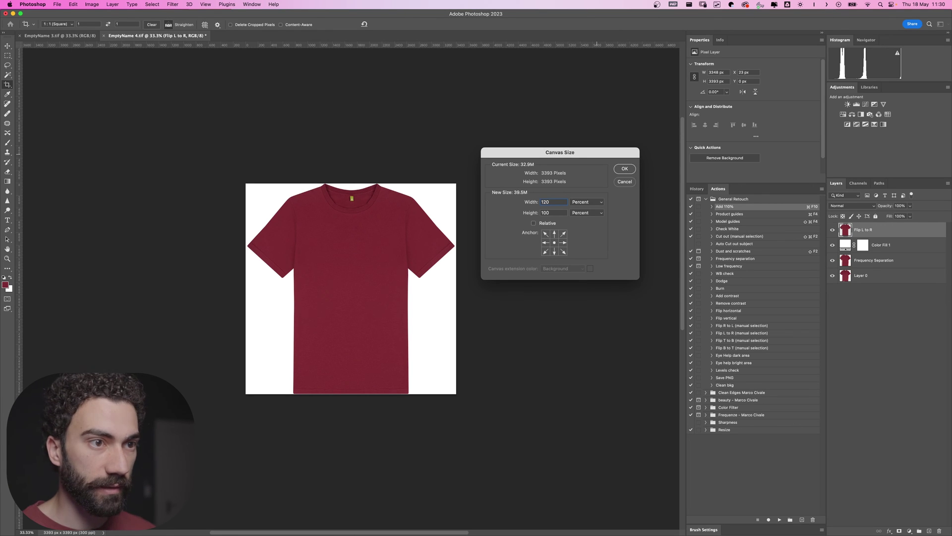
{"action": "key", "text": "Tab"}
{"action": "type", "text": "120"}
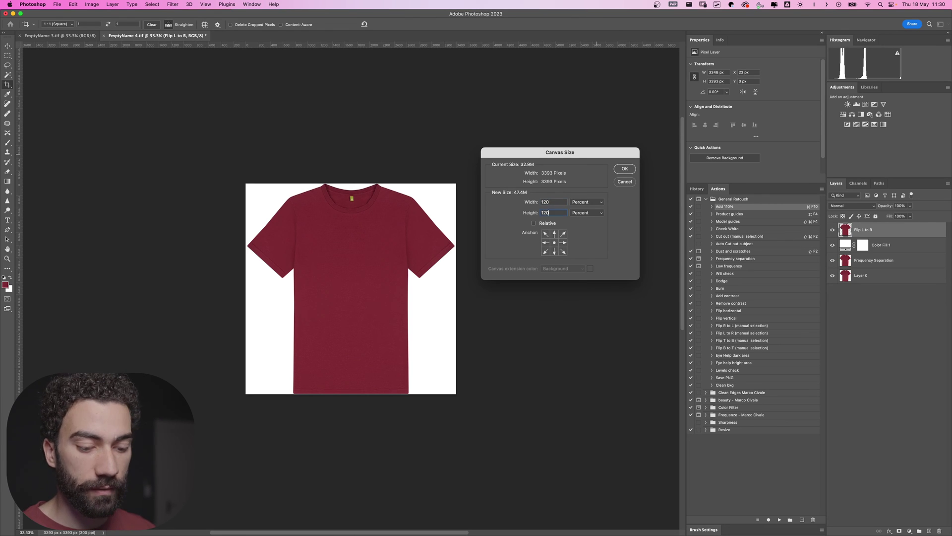
{"action": "key", "text": "Return"}
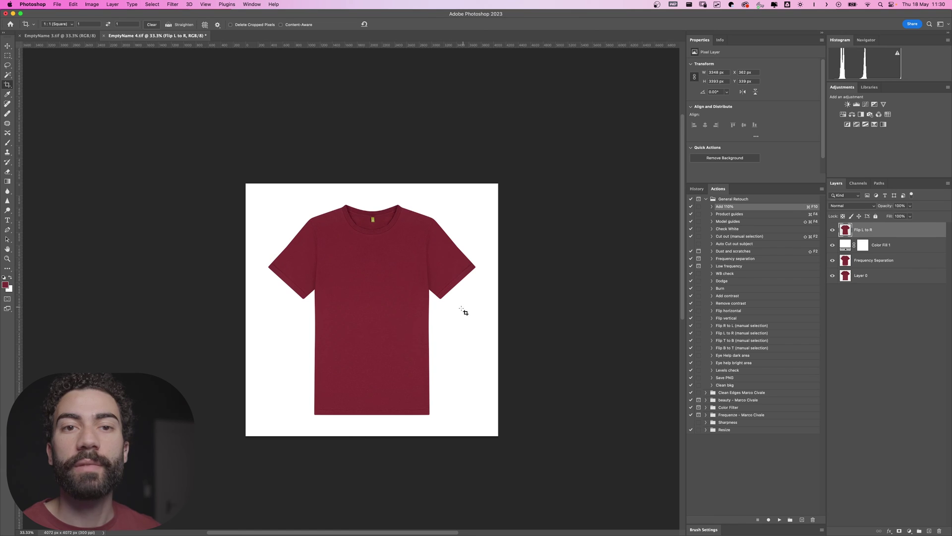
Save the retouched T-shirt file as a TIFF with LZW image compression and RLE layer compression.
{"action": "scroll", "coordinate": [436, 328], "scroll_direction": "up", "scroll_amount": 3}
{"action": "left_click_drag", "start_coordinate": [457, 331], "coordinate": [486, 323]}
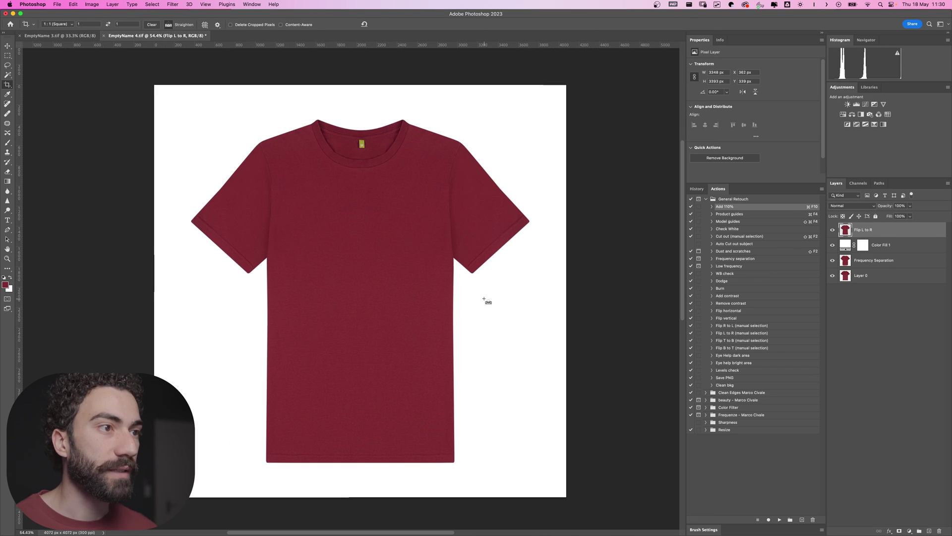
{"action": "key", "text": "super+s"}
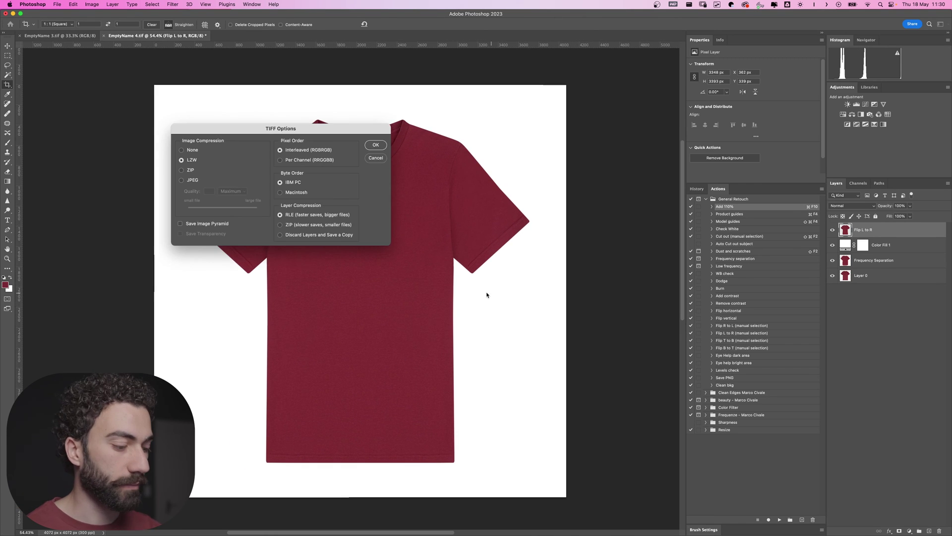
{"action": "key", "text": "Return"}
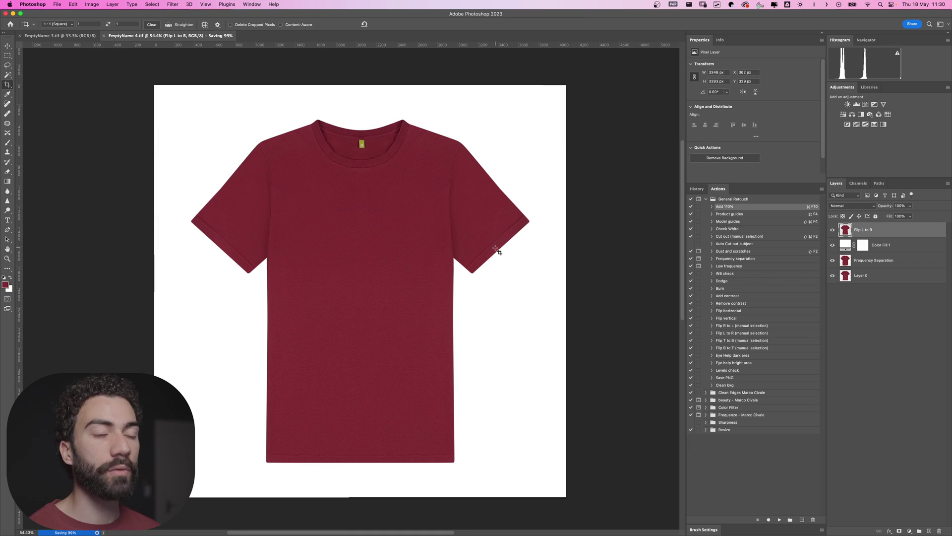